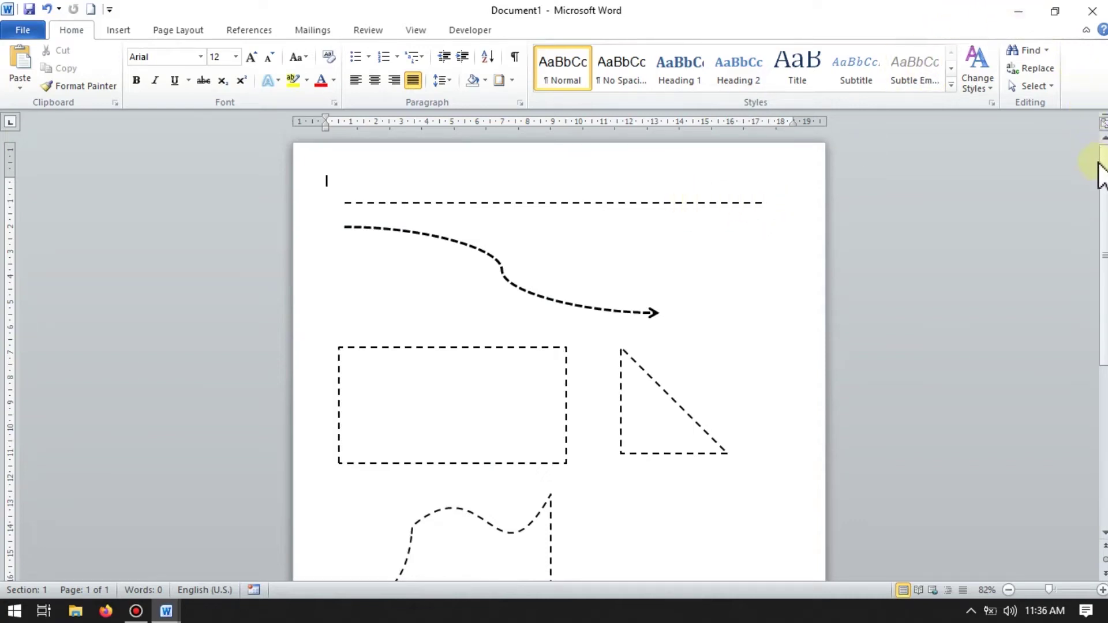
Scroll through Document1's dashed shapes, then switch to Document3 with the 'Contoh soal pilihan Ulangan' heading.
{"action": "mouse_move", "coordinate": [1105, 185]}
{"action": "left_mouse_down"}
{"action": "mouse_move", "coordinate": [1106, 265]}
{"action": "mouse_move", "coordinate": [1104, 199]}
{"action": "left_mouse_up"}
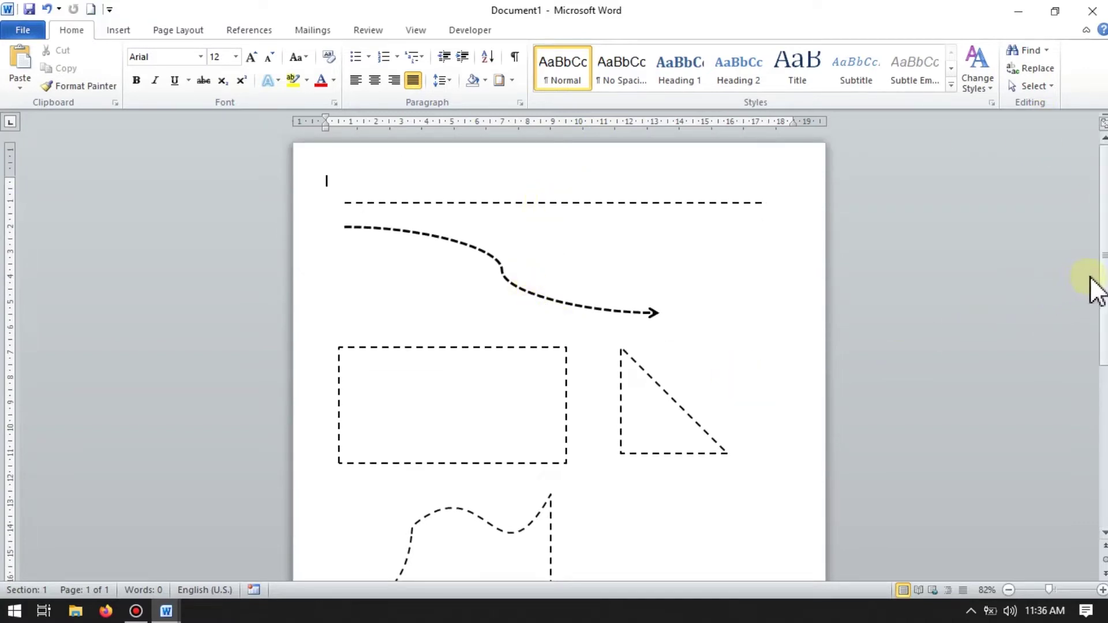
{"action": "scroll", "coordinate": [1097, 283], "scroll_direction": "down", "scroll_amount": 3}
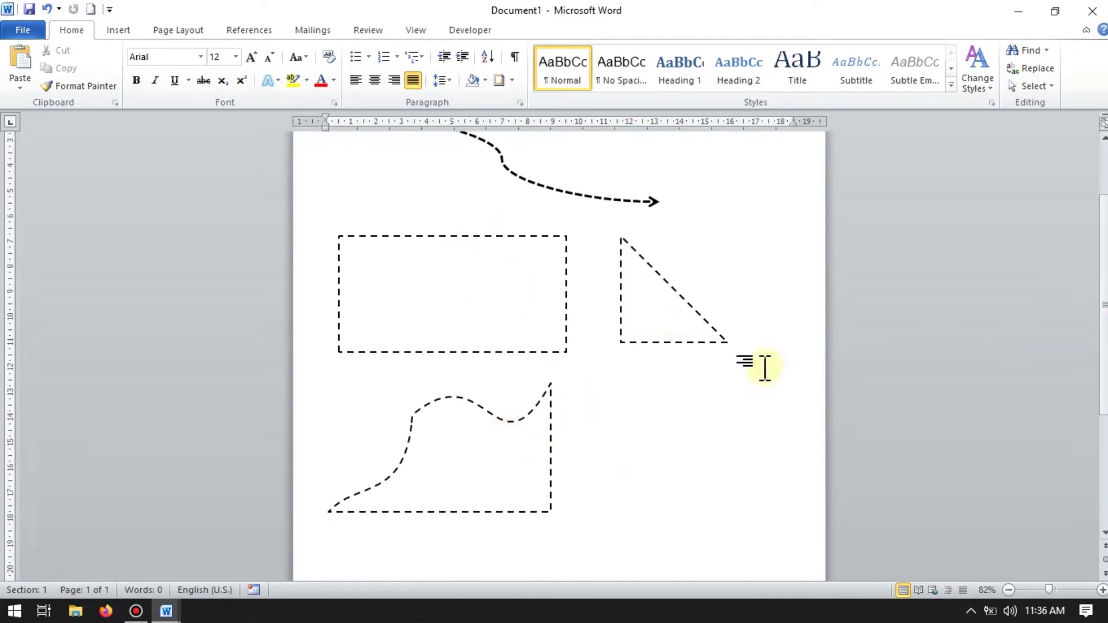
{"action": "scroll", "coordinate": [1097, 283], "scroll_direction": "up", "scroll_amount": 3}
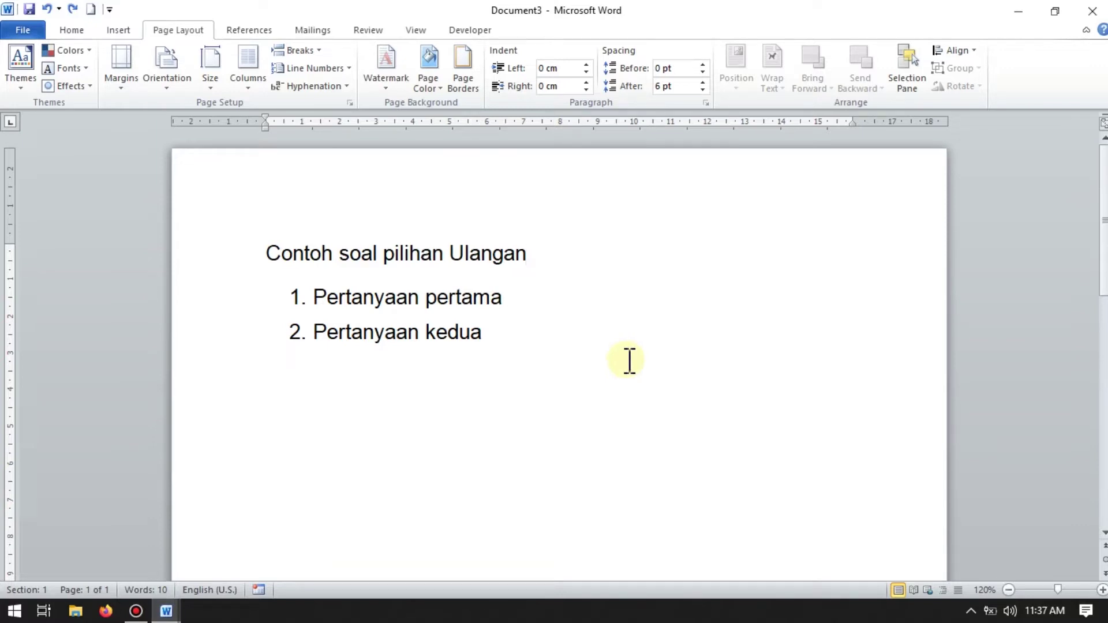
Add a line of *** under the 'Contoh soal pilihan Ulangan' heading so AutoCorrect turns it into a dotted border.
{"action": "left_click", "coordinate": [321, 254]}
{"action": "left_click", "coordinate": [427, 255]}
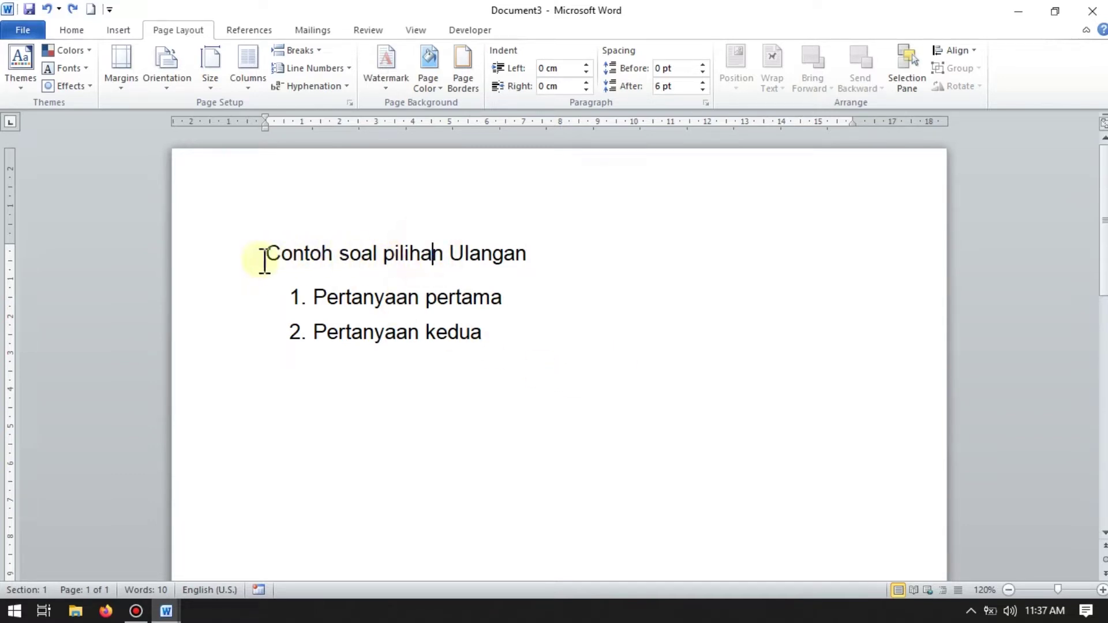
{"action": "left_click", "coordinate": [251, 272]}
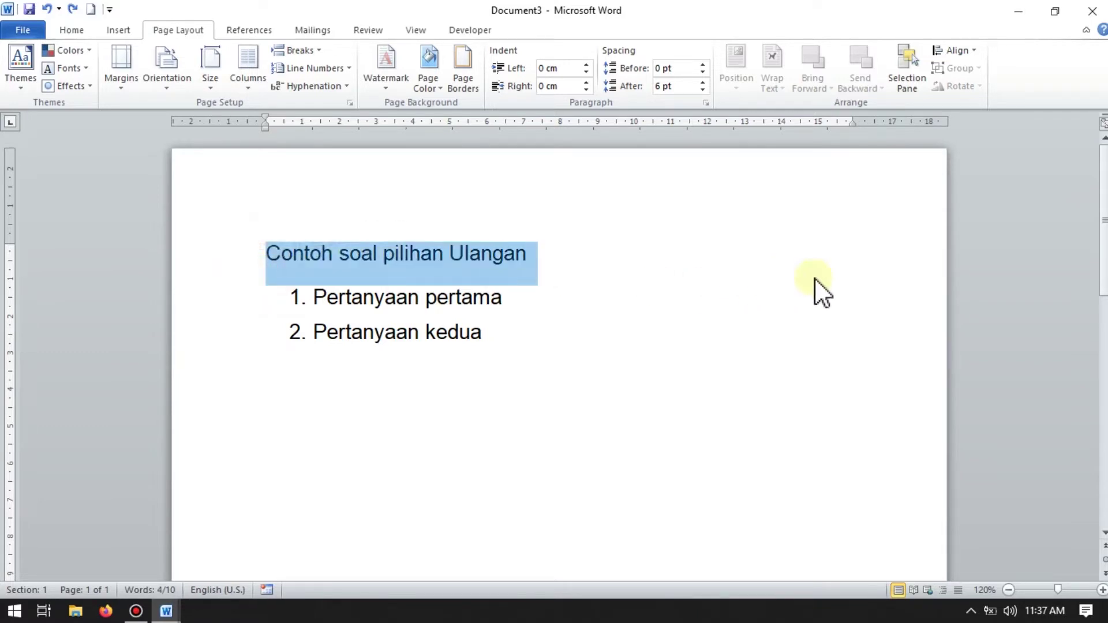
{"action": "left_click", "coordinate": [877, 283]}
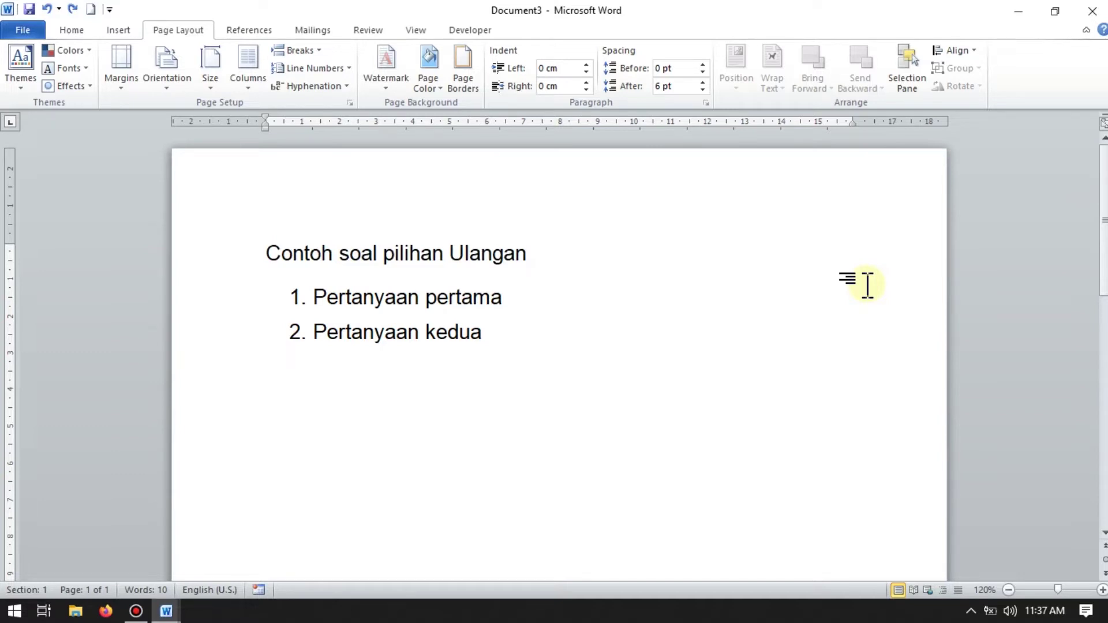
{"action": "key", "text": "Return"}
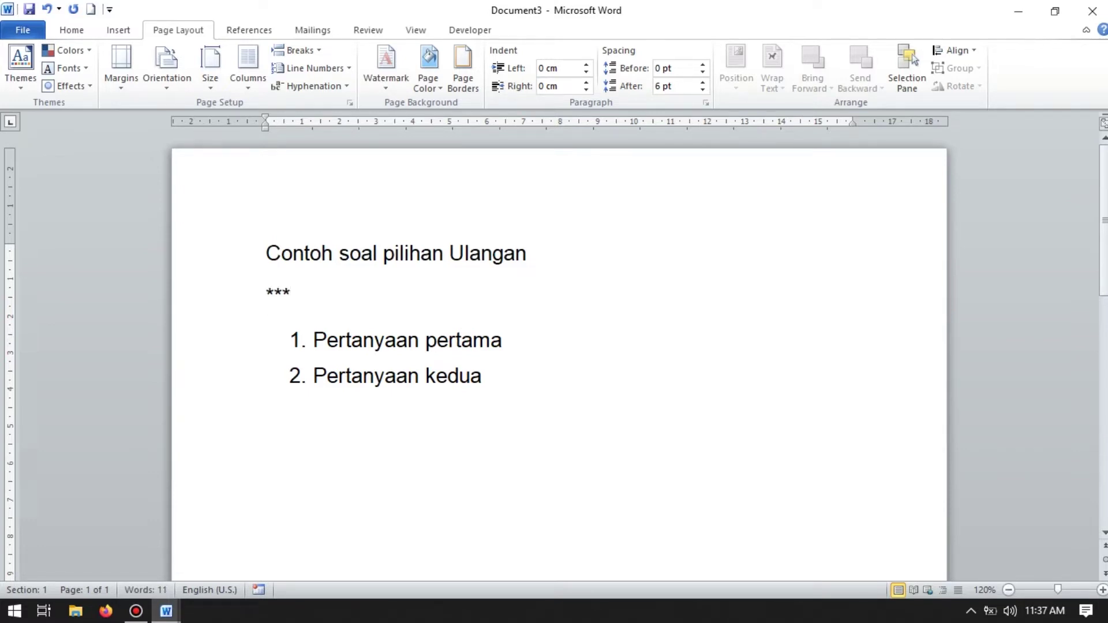
{"action": "key", "text": "Return"}
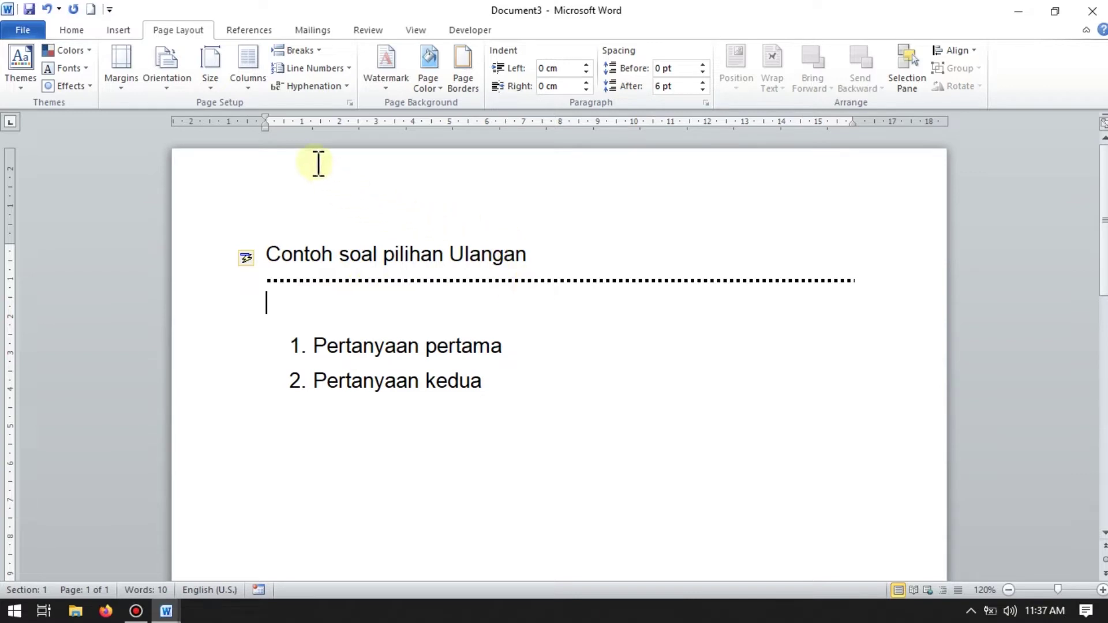
Adjust the heading's hanging indent and margins on the ruler to shift and resize the dotted border.
{"action": "left_click", "coordinate": [264, 122]}
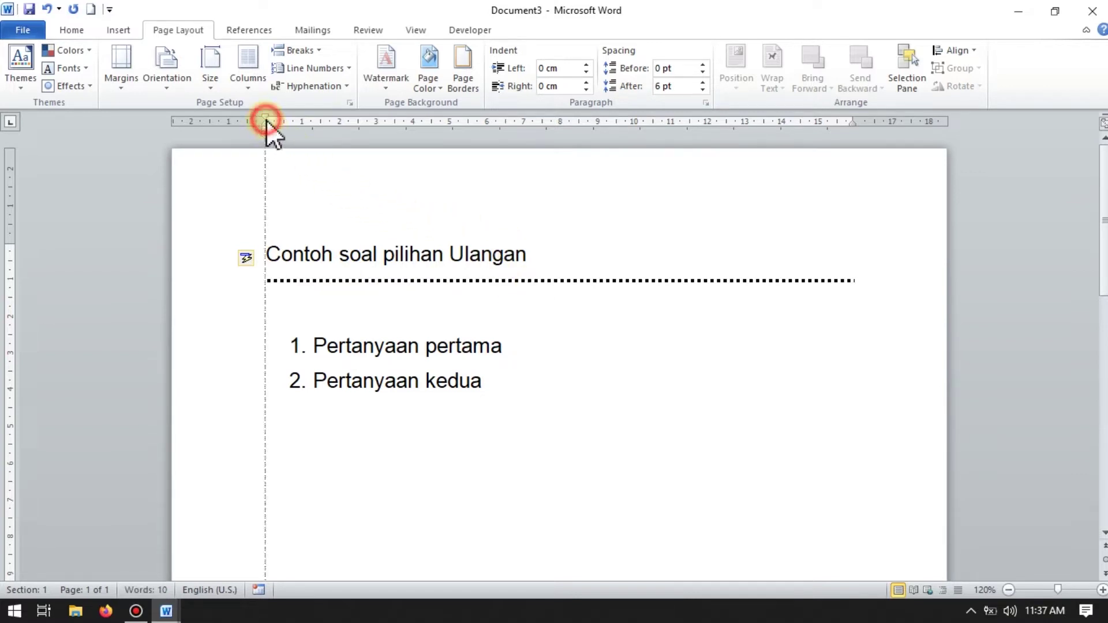
{"action": "left_click", "coordinate": [349, 254]}
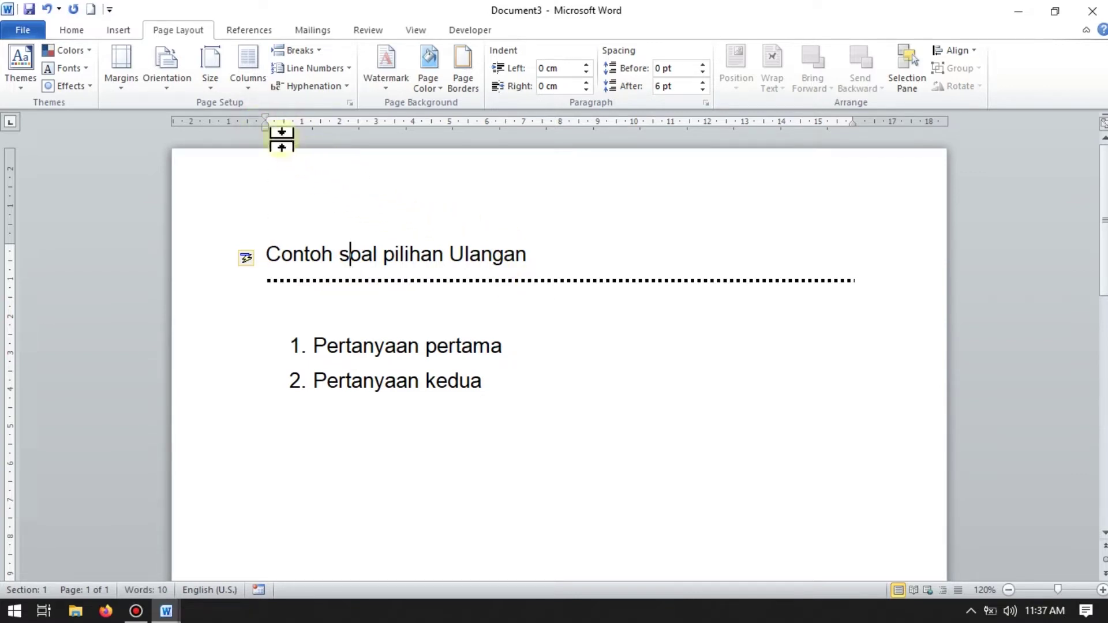
{"action": "left_click_drag", "start_coordinate": [265, 123], "coordinate": [356, 133]}
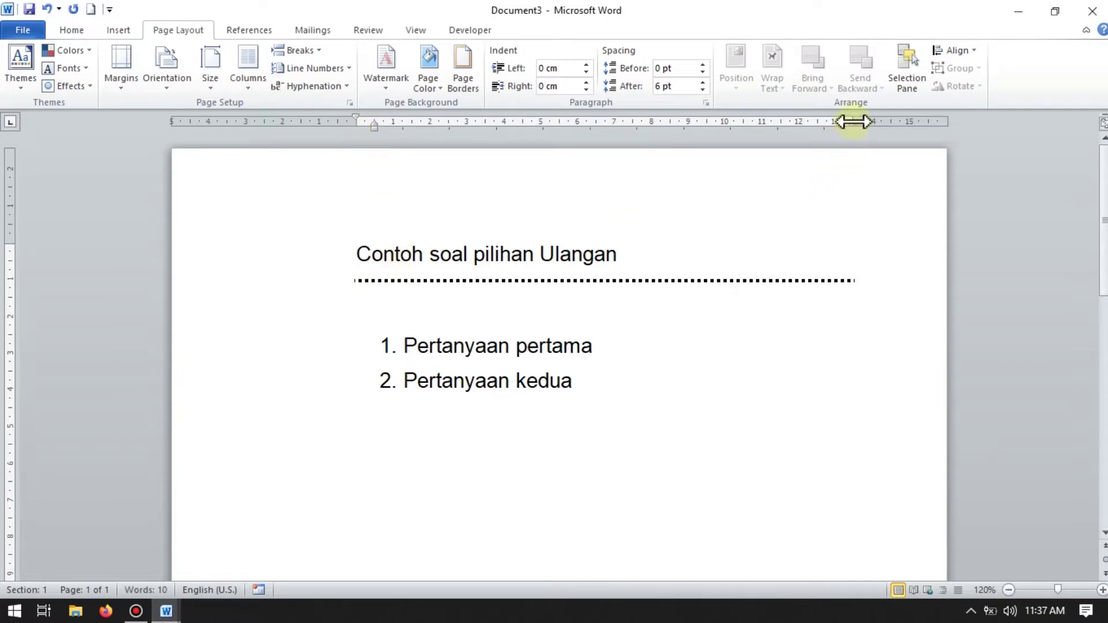
{"action": "left_click_drag", "start_coordinate": [852, 122], "coordinate": [724, 124]}
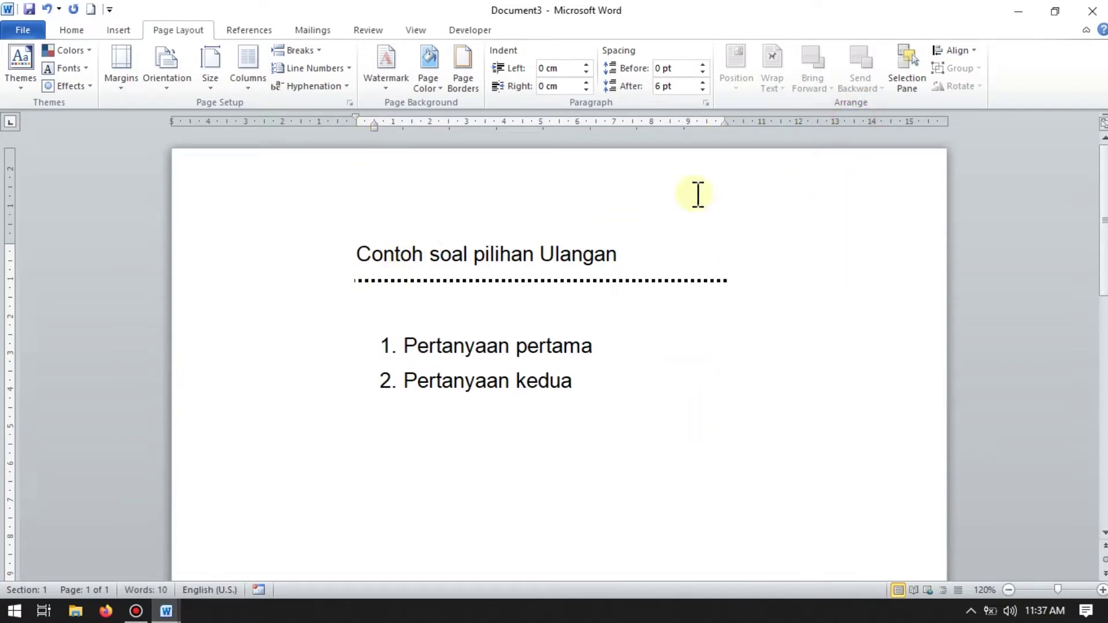
{"action": "left_click_drag", "start_coordinate": [726, 120], "coordinate": [854, 121]}
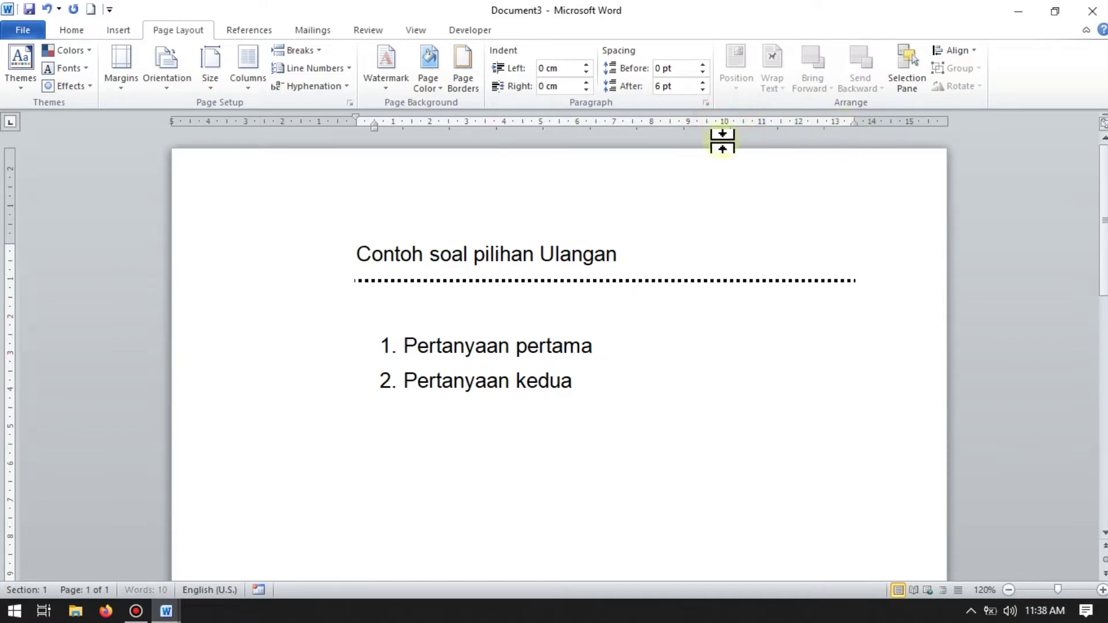
{"action": "left_click_drag", "start_coordinate": [359, 125], "coordinate": [292, 123]}
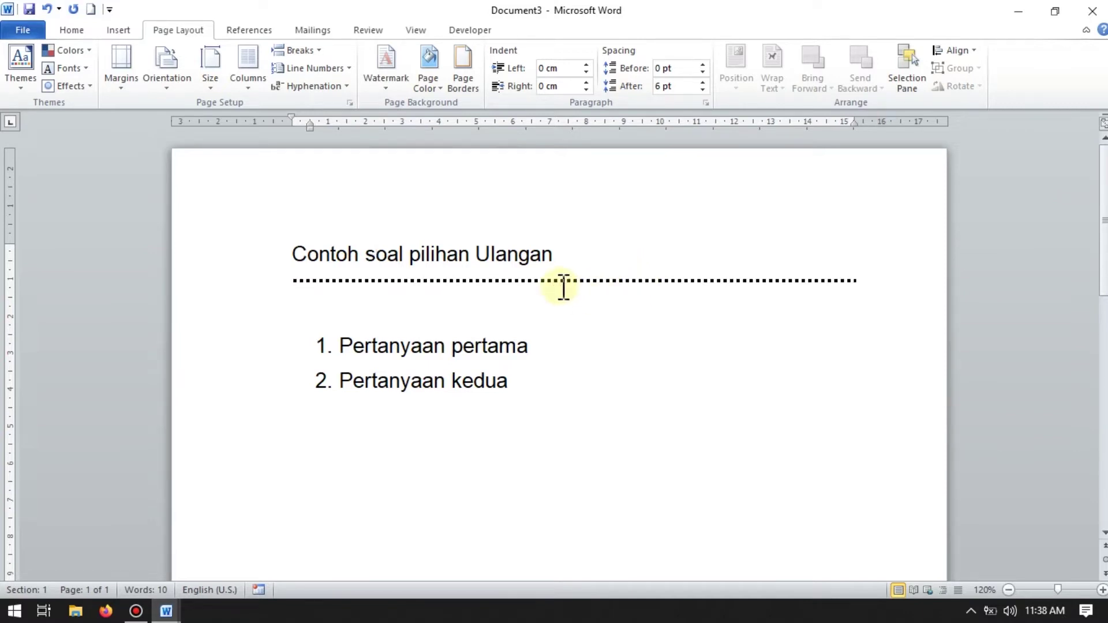
Undo the margin changes and remove the dotted border, leaving the heading above the list.
{"action": "key", "text": "ctrl+z"}
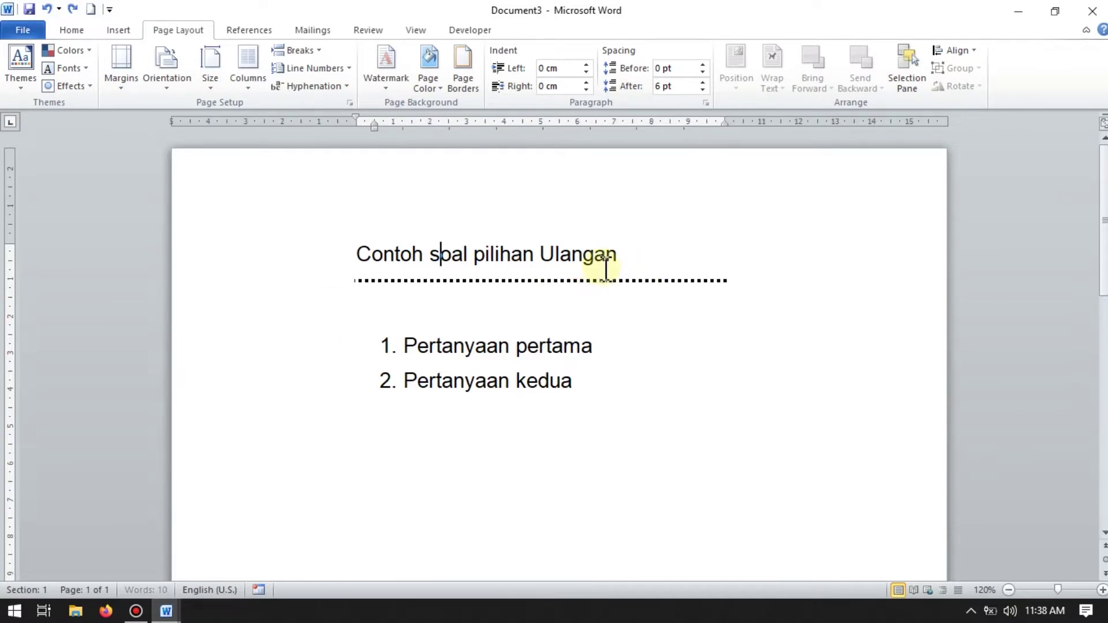
{"action": "key", "text": "ctrl+z"}
{"action": "key", "text": "ctrl+z"}
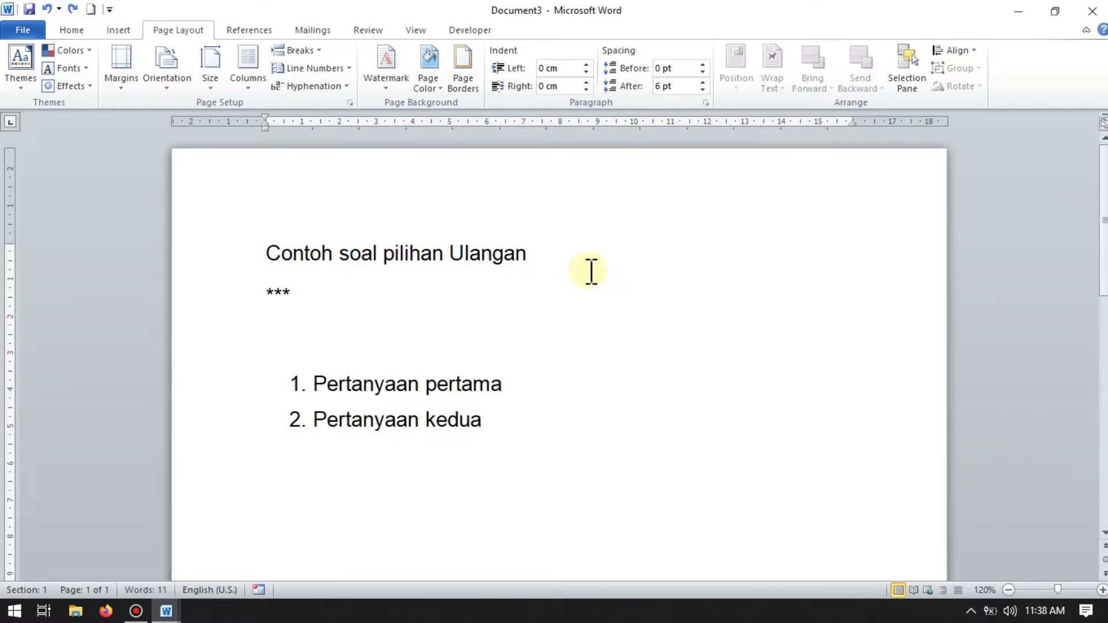
{"action": "key", "text": "BackSpace"}
{"action": "key", "text": "BackSpace"}
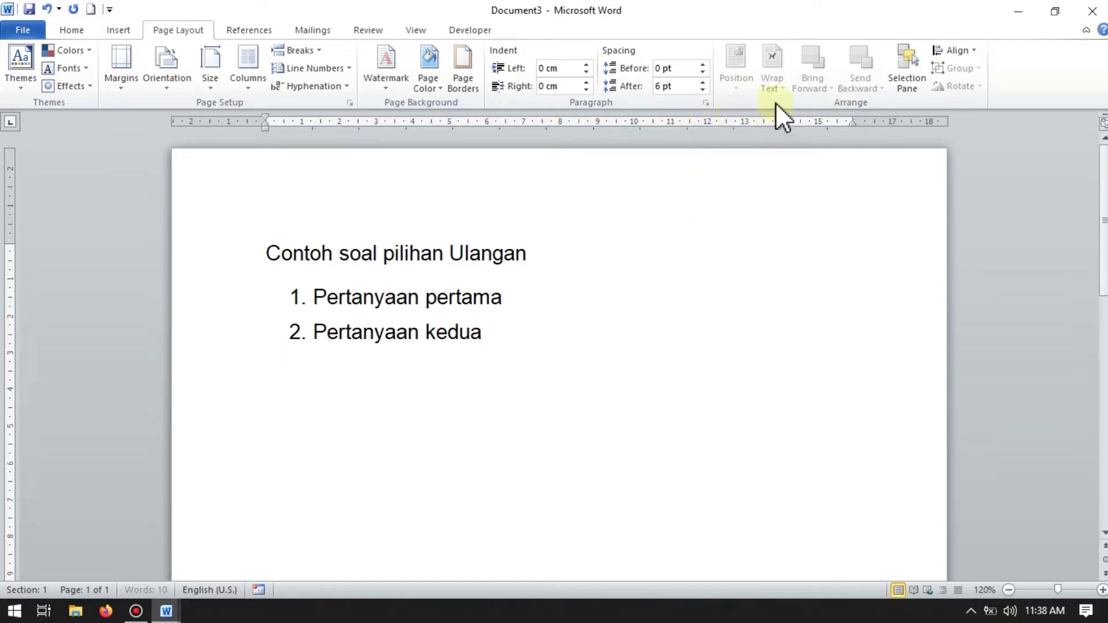
Create a new blank document and draw a 17.07 cm horizontal line near the page top.
{"action": "left_click", "coordinate": [93, 10]}
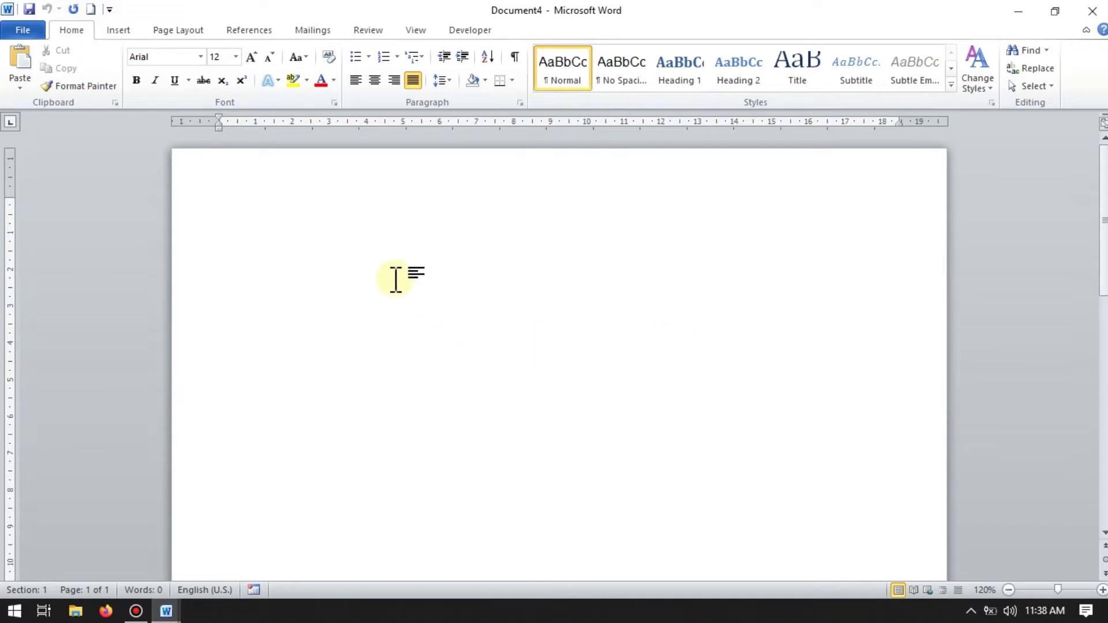
{"action": "left_click", "coordinate": [127, 30]}
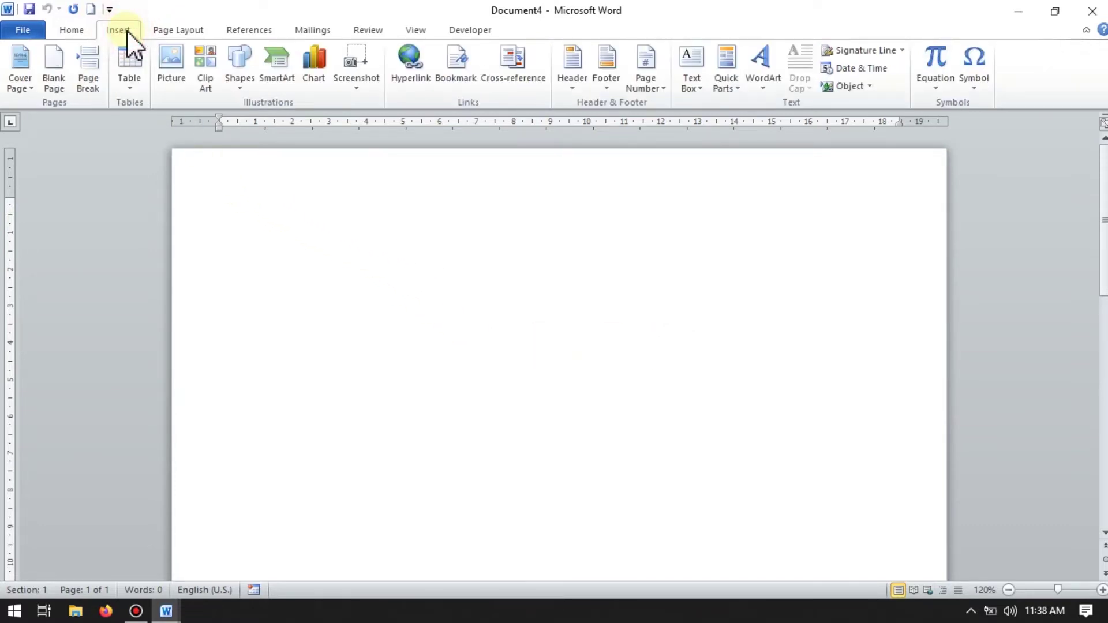
{"action": "left_click", "coordinate": [241, 84]}
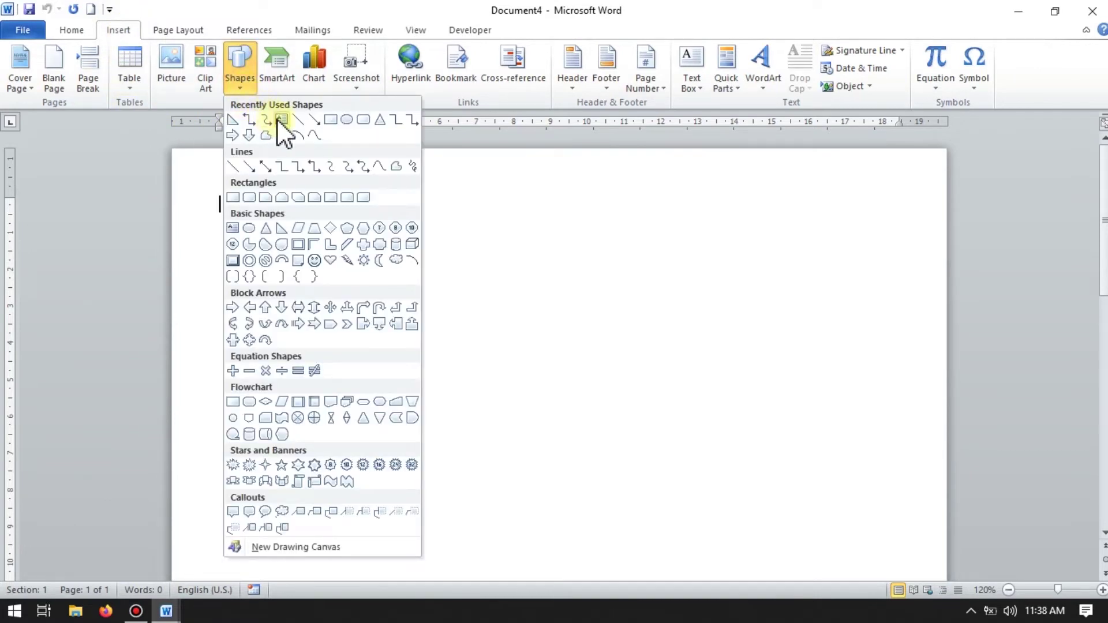
{"action": "left_click", "coordinate": [300, 120]}
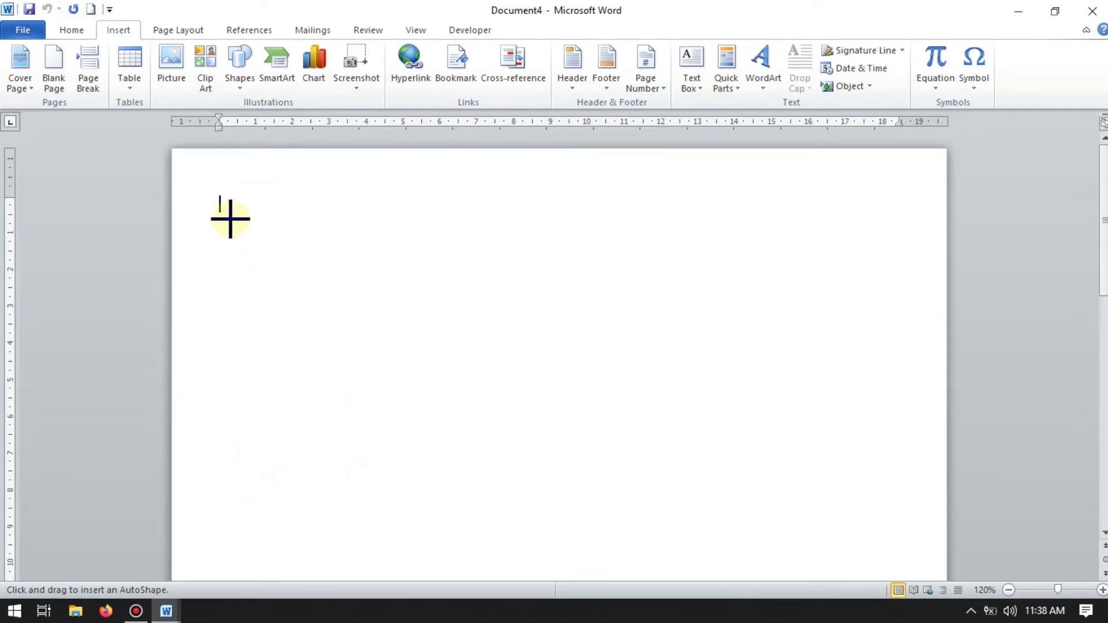
{"action": "mouse_move", "coordinate": [231, 220]}
{"action": "left_mouse_down"}
{"action": "mouse_move", "coordinate": [331, 248]}
{"action": "mouse_move", "coordinate": [757, 248]}
{"action": "mouse_move", "coordinate": [751, 237]}
{"action": "mouse_move", "coordinate": [762, 246]}
{"action": "left_mouse_up"}
{"action": "key", "text": "shift"}
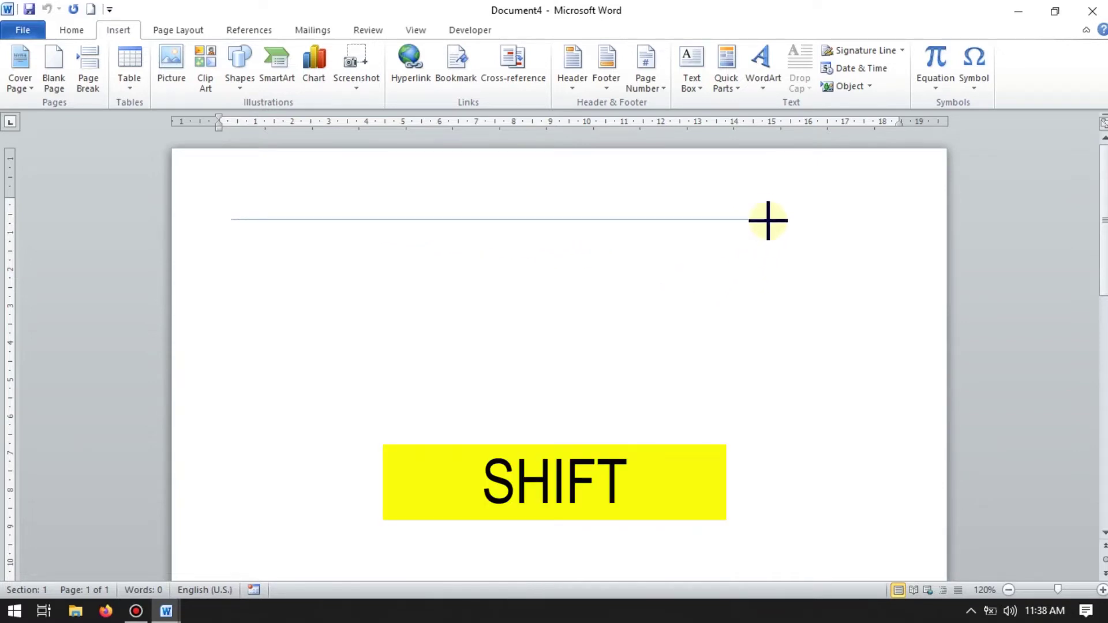
{"action": "left_click_drag", "start_coordinate": [762, 247], "coordinate": [606, 219]}
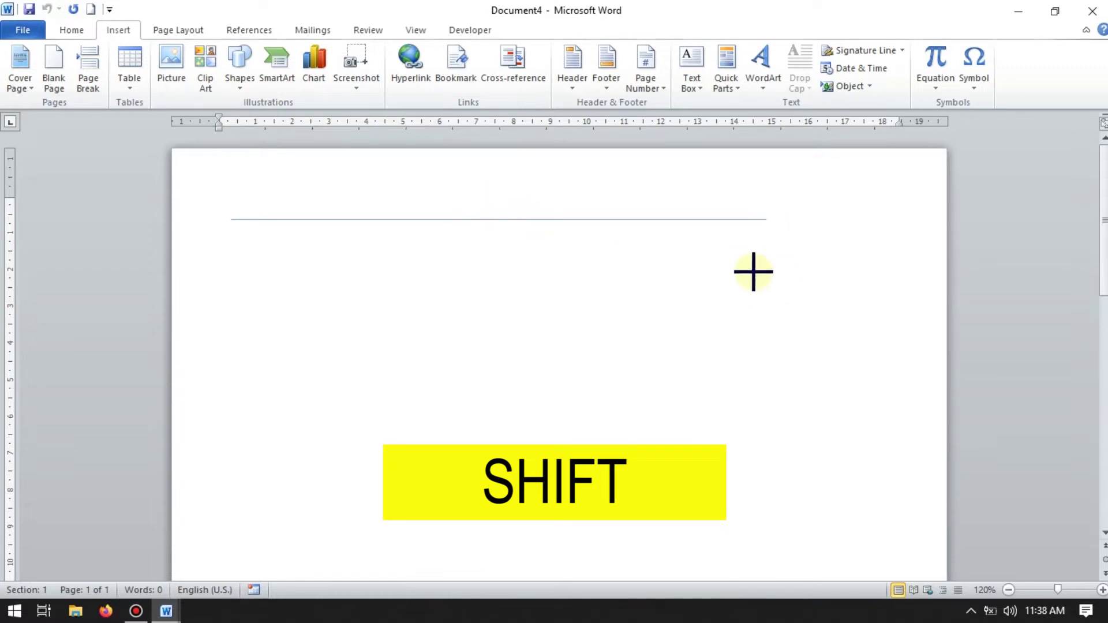
{"action": "mouse_move", "coordinate": [519, 211]}
{"action": "left_mouse_down"}
{"action": "mouse_move", "coordinate": [671, 218]}
{"action": "mouse_move", "coordinate": [675, 243]}
{"action": "mouse_move", "coordinate": [774, 262]}
{"action": "mouse_move", "coordinate": [819, 238]}
{"action": "mouse_move", "coordinate": [860, 236]}
{"action": "left_mouse_up"}
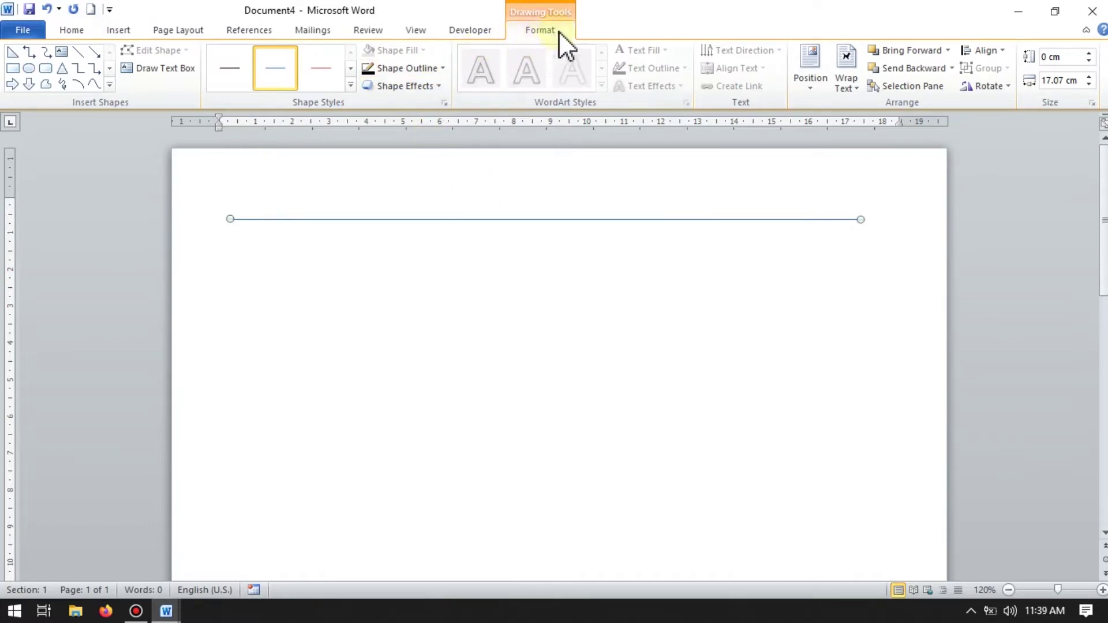
Make the line black, 3 pt thick and dashed, then move it slightly lower.
{"action": "left_click", "coordinate": [441, 68]}
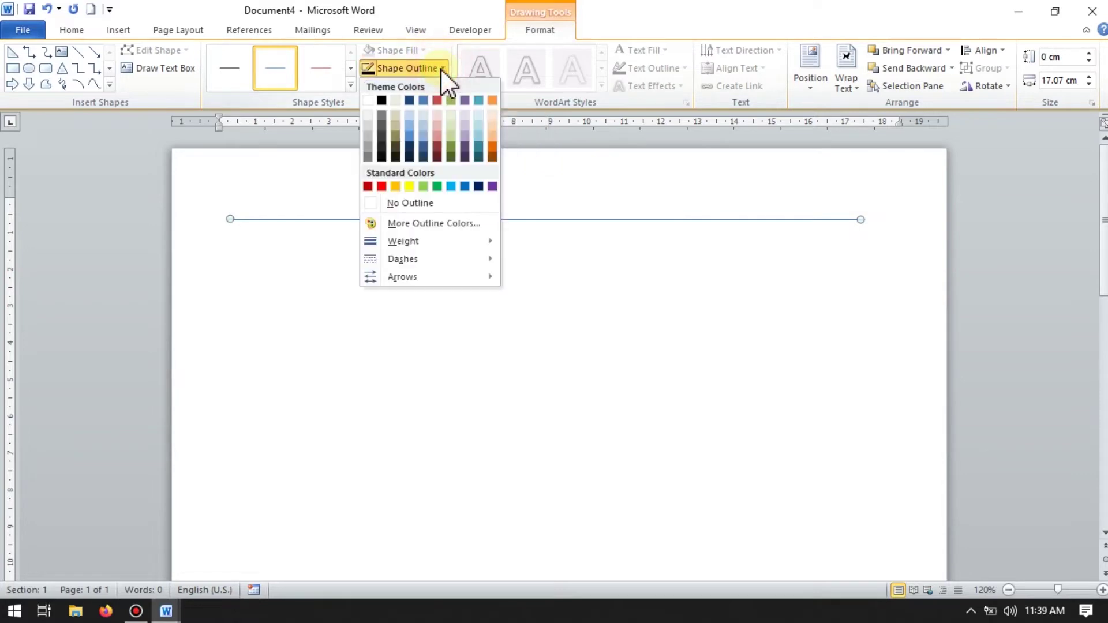
{"action": "left_click", "coordinate": [382, 100]}
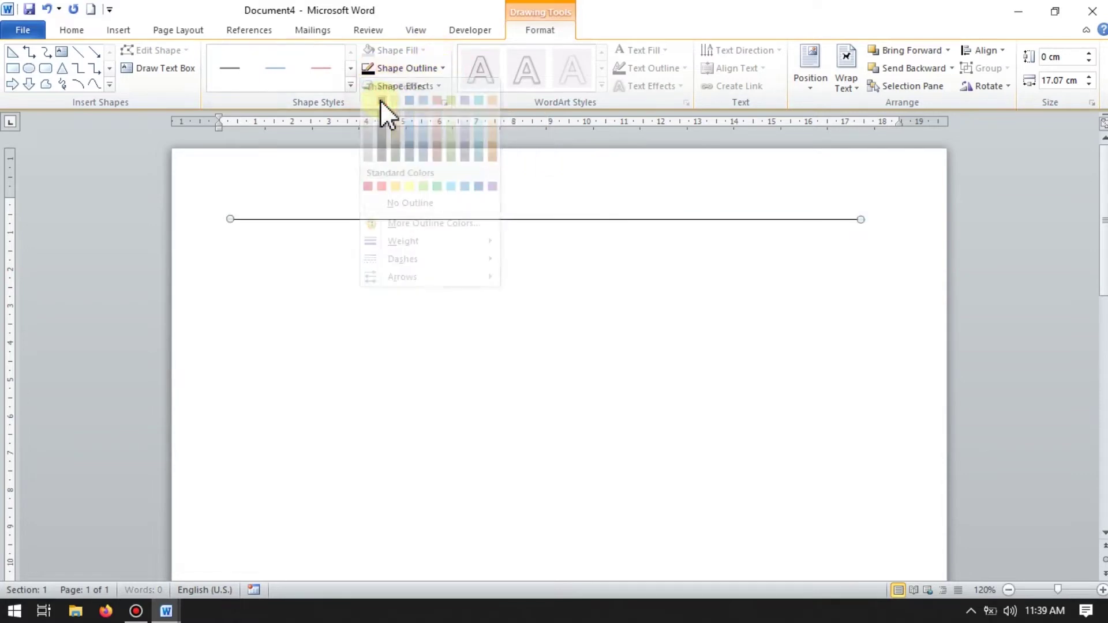
{"action": "left_click", "coordinate": [440, 69]}
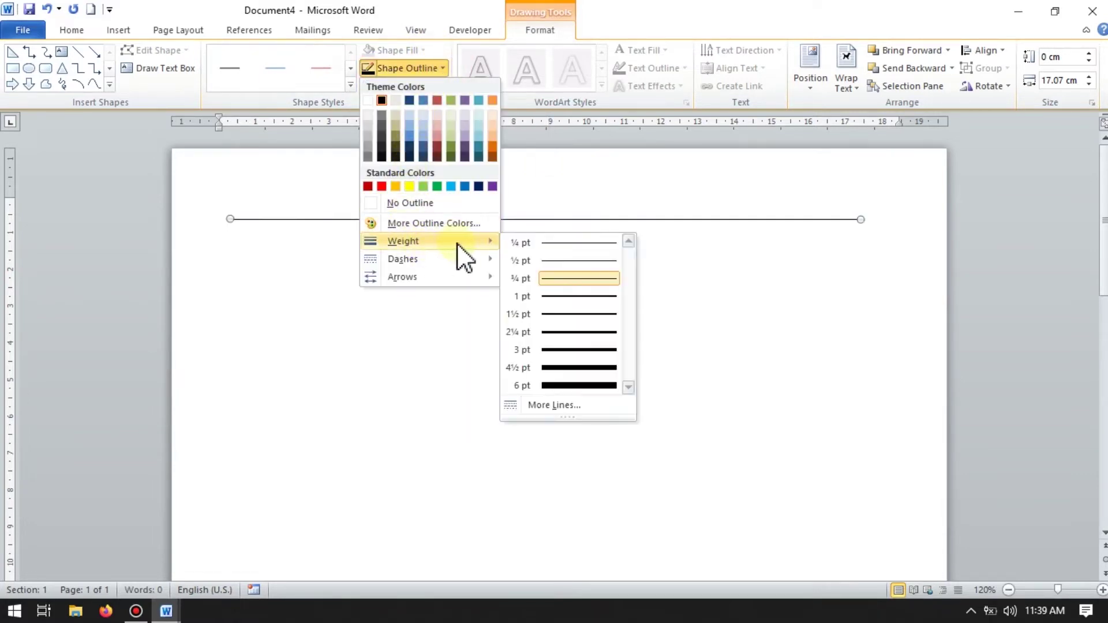
{"action": "mouse_move", "coordinate": [404, 240]}
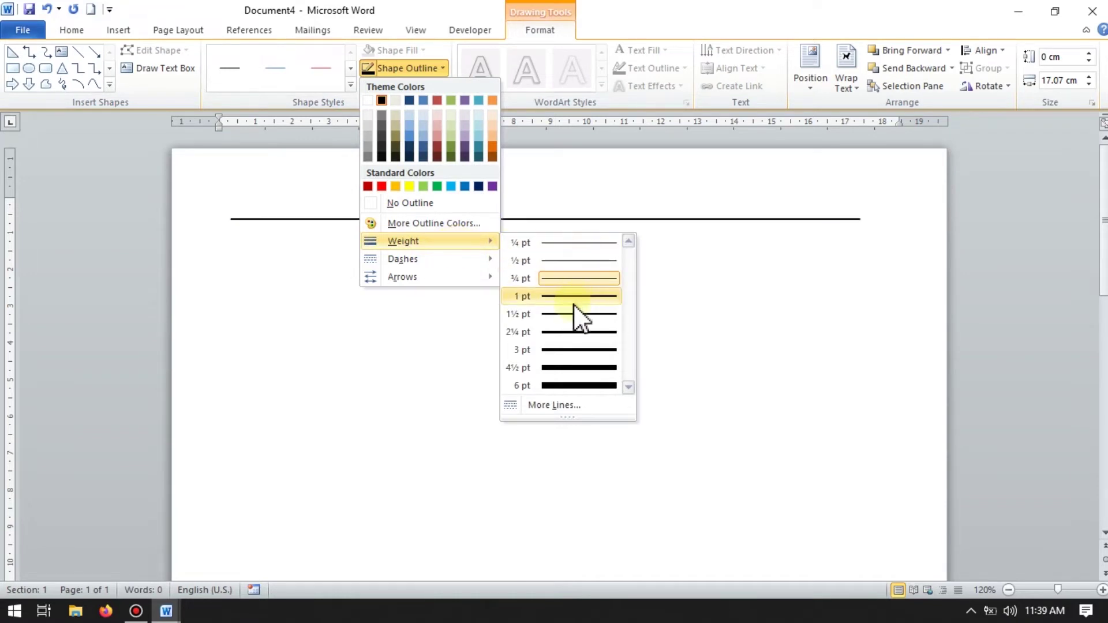
{"action": "left_click", "coordinate": [564, 350]}
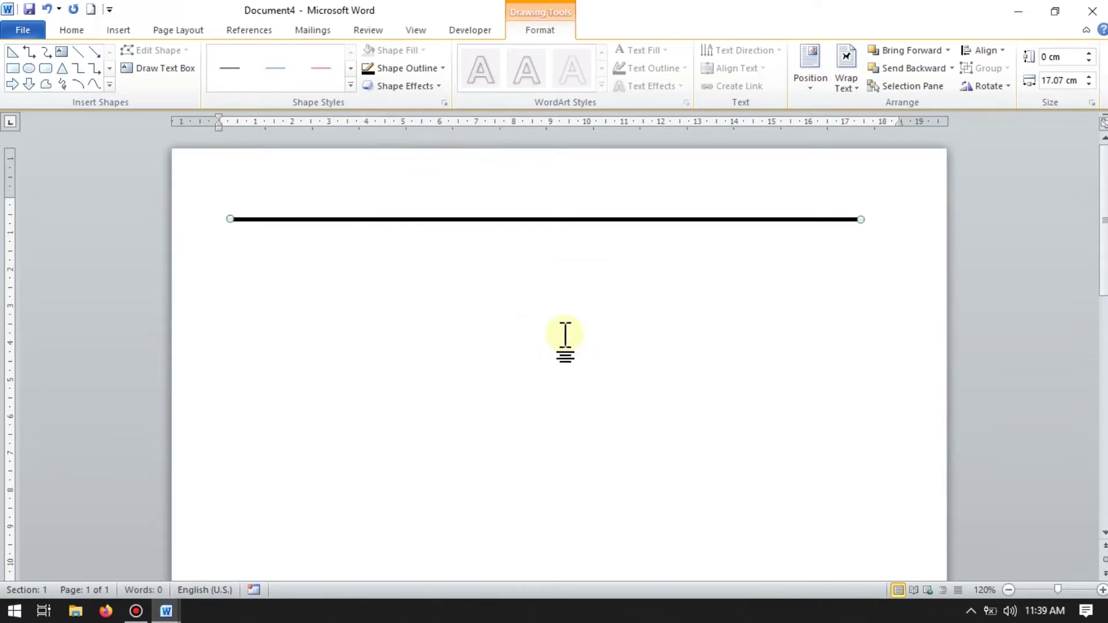
{"action": "left_click", "coordinate": [437, 68]}
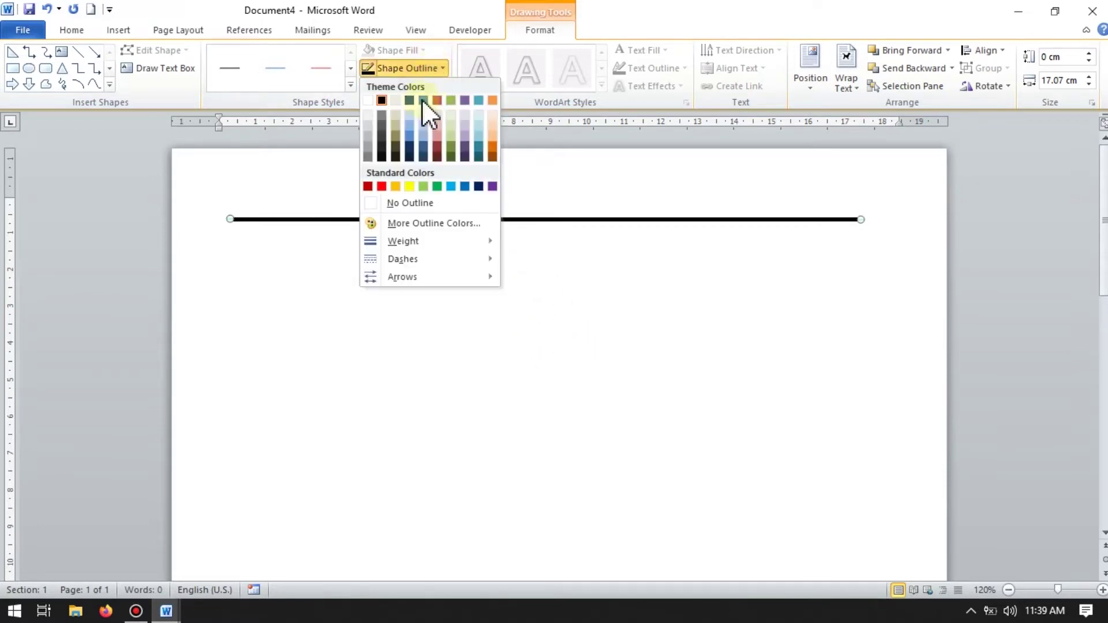
{"action": "mouse_move", "coordinate": [403, 259]}
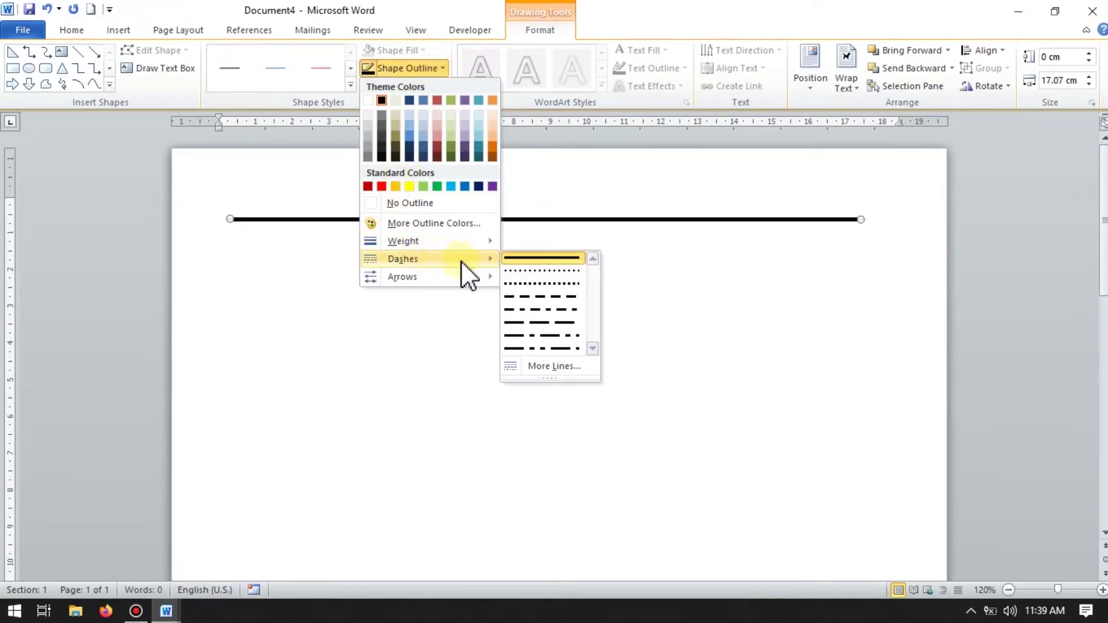
{"action": "left_click", "coordinate": [542, 296]}
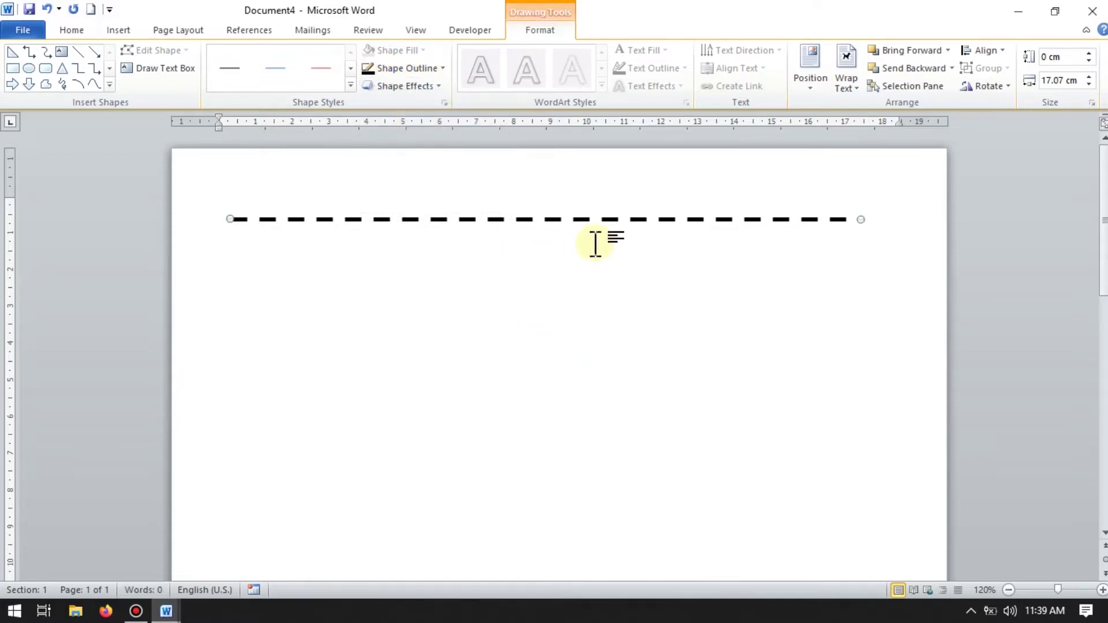
{"action": "mouse_move", "coordinate": [588, 219]}
{"action": "left_mouse_down"}
{"action": "mouse_move", "coordinate": [644, 328]}
{"action": "mouse_move", "coordinate": [565, 289]}
{"action": "mouse_move", "coordinate": [597, 294]}
{"action": "left_mouse_up"}
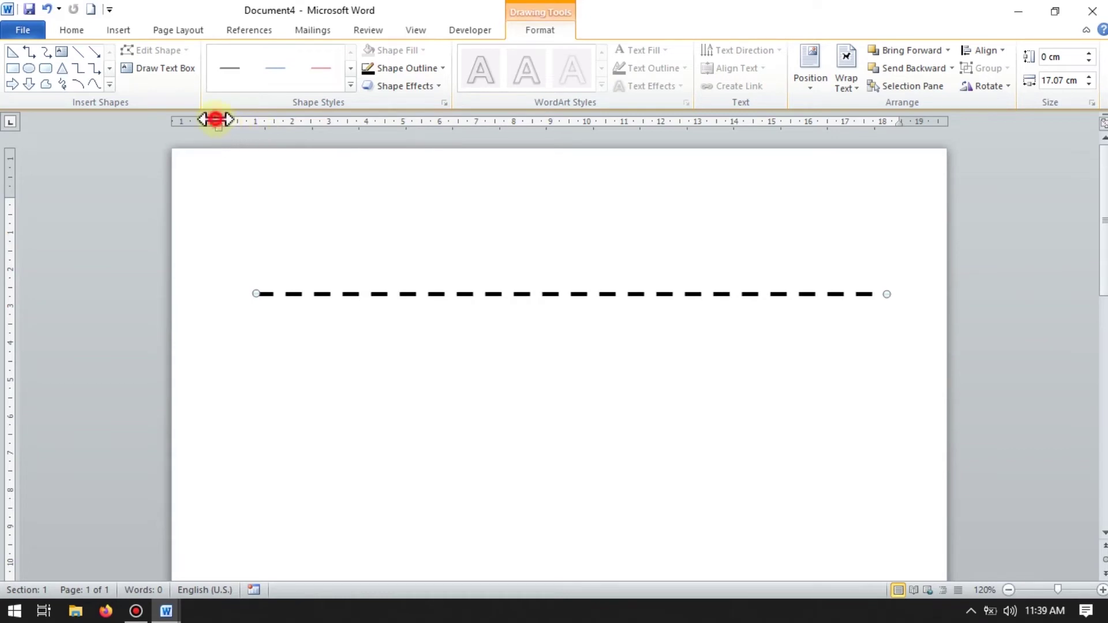
Shift the left margin right and settle the dashed line back up near the page top.
{"action": "left_click_drag", "start_coordinate": [215, 119], "coordinate": [375, 121]}
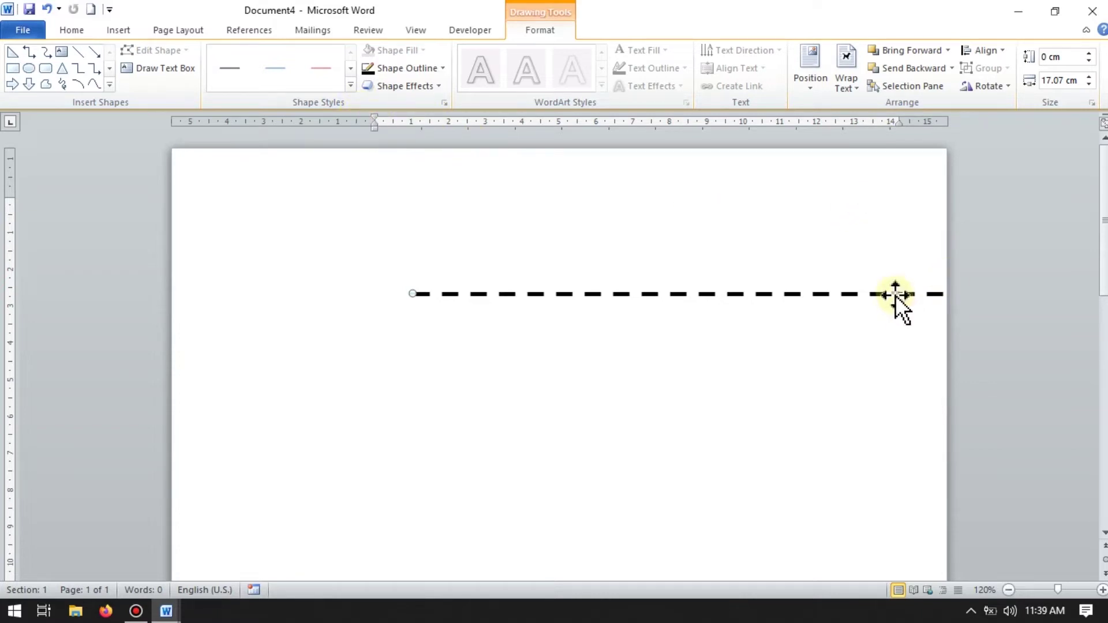
{"action": "mouse_move", "coordinate": [895, 299]}
{"action": "left_mouse_down"}
{"action": "mouse_move", "coordinate": [854, 285]}
{"action": "mouse_move", "coordinate": [724, 282]}
{"action": "mouse_move", "coordinate": [667, 245]}
{"action": "left_mouse_up"}
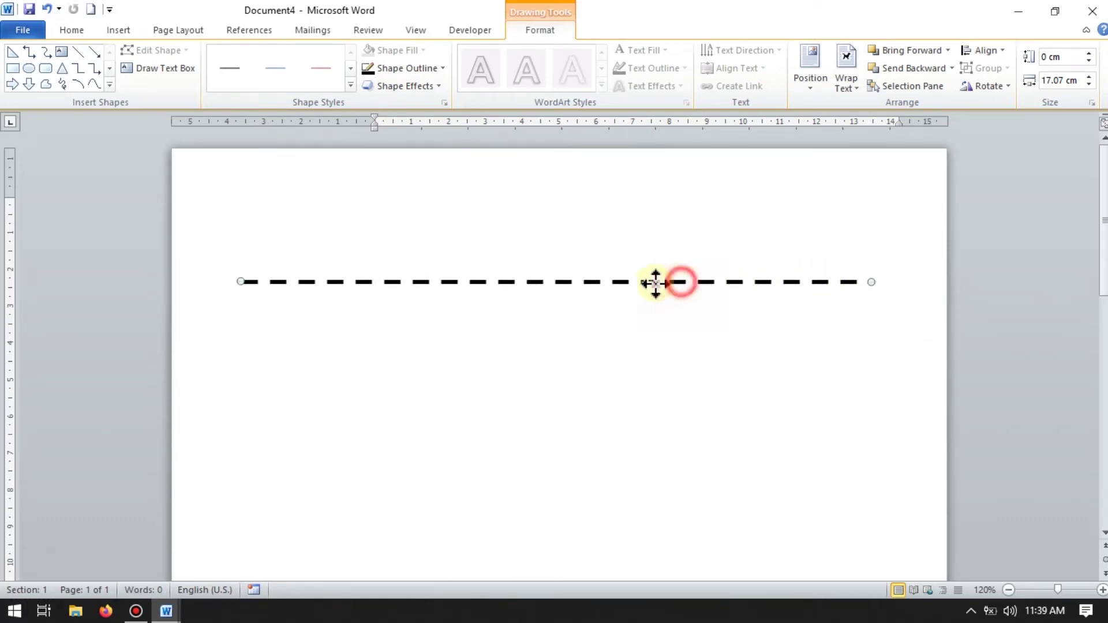
{"action": "key", "text": "ctrl+z"}
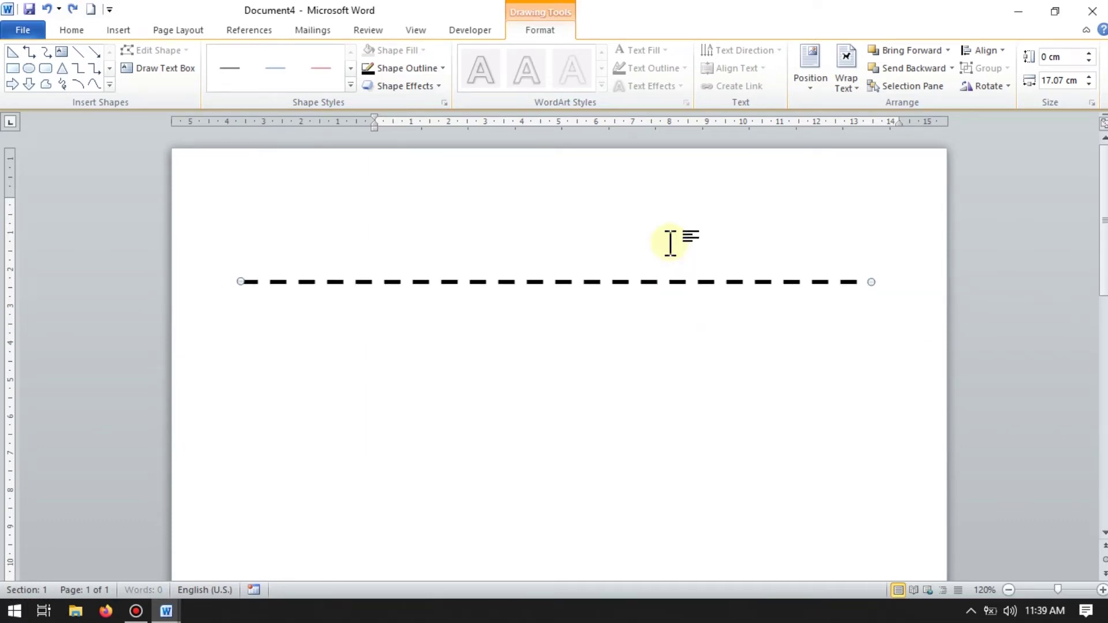
{"action": "key", "text": "ctrl+z"}
{"action": "key", "text": "ctrl+z"}
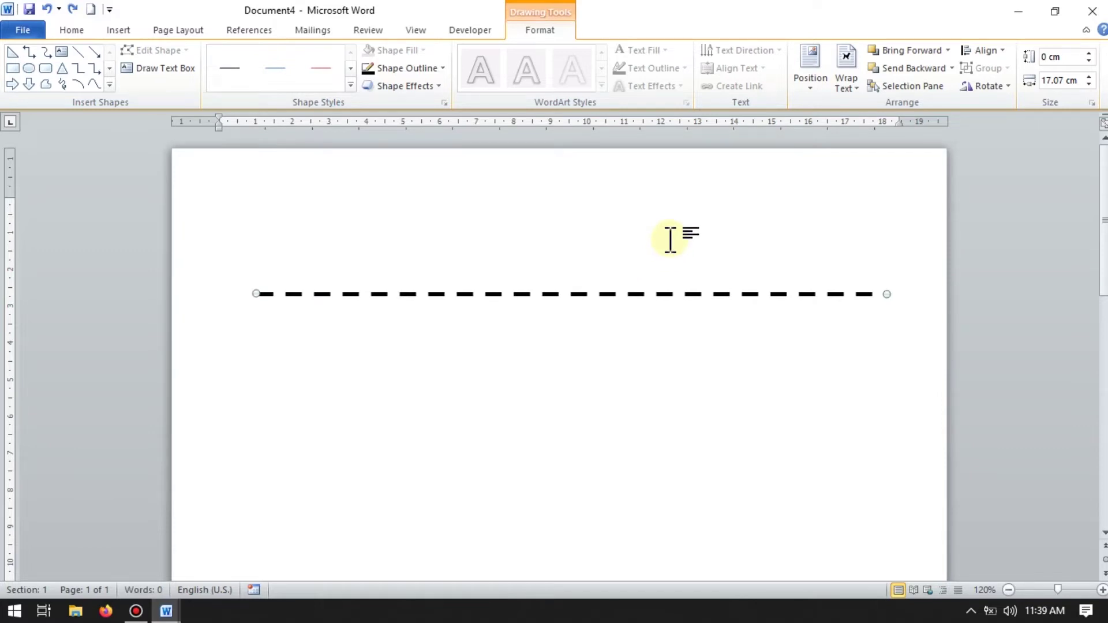
{"action": "left_click_drag", "start_coordinate": [580, 296], "coordinate": [569, 238]}
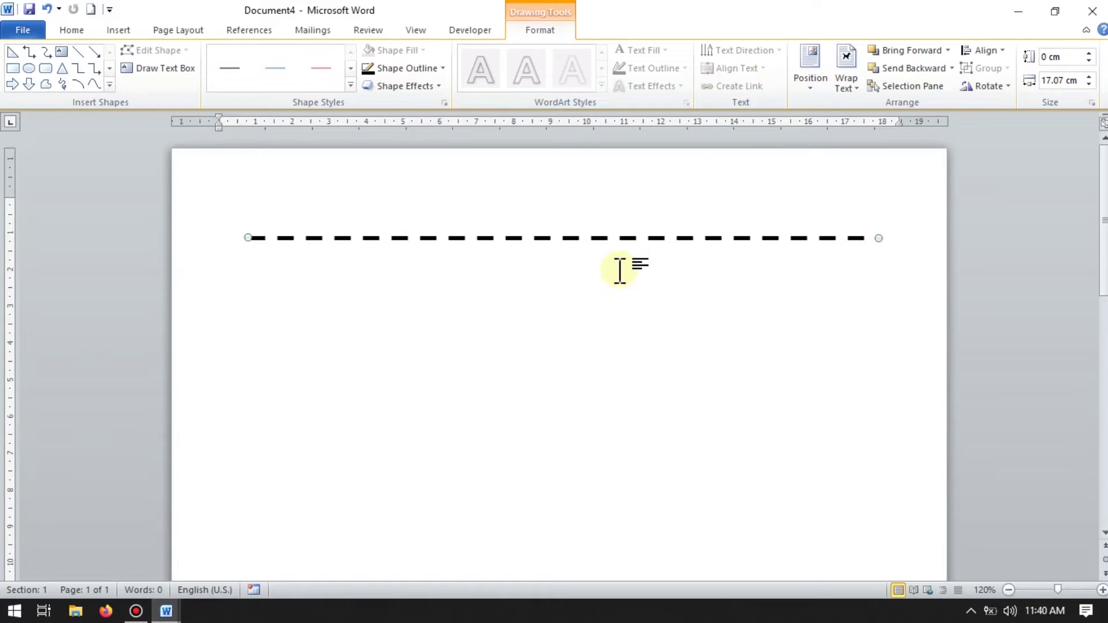
{"action": "left_click", "coordinate": [619, 269]}
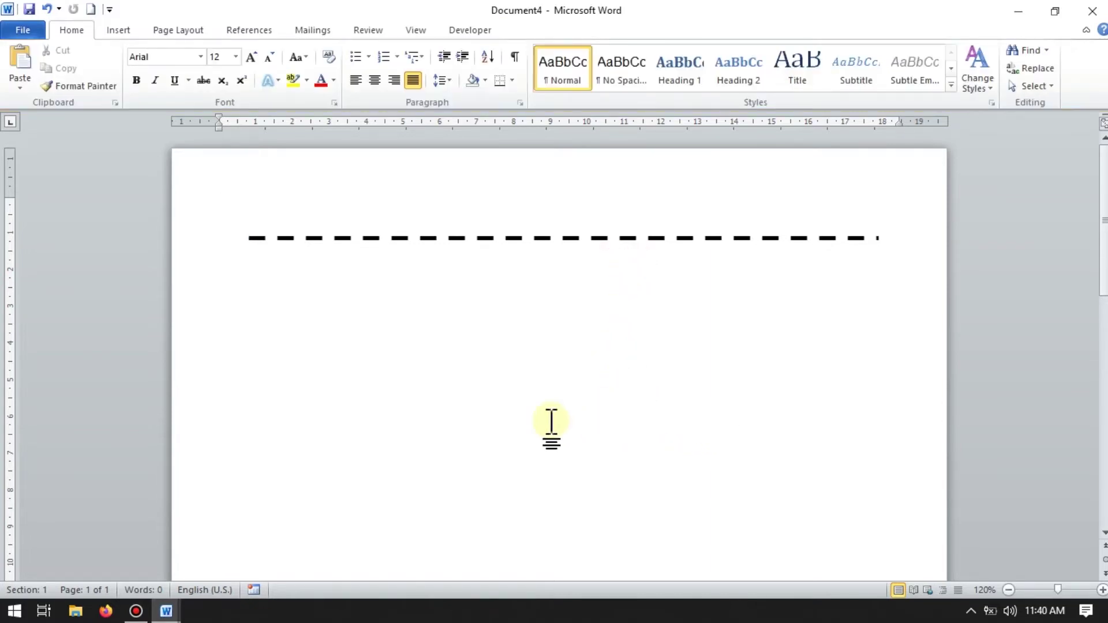
{"action": "left_click", "coordinate": [107, 580]}
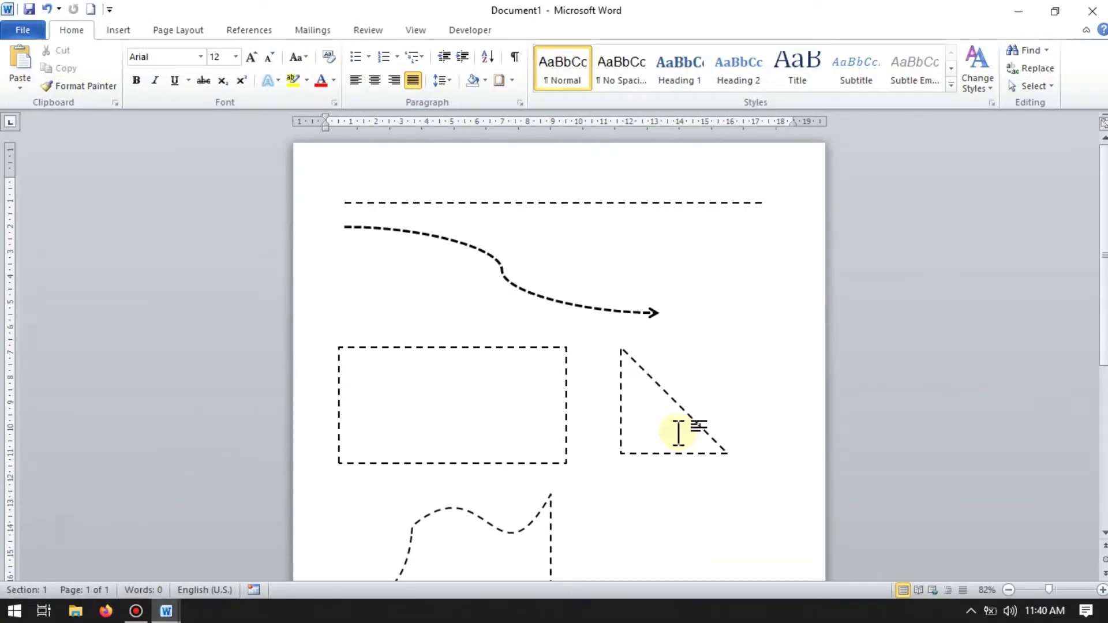
{"action": "scroll", "coordinate": [1095, 433], "scroll_direction": "down", "scroll_amount": 4}
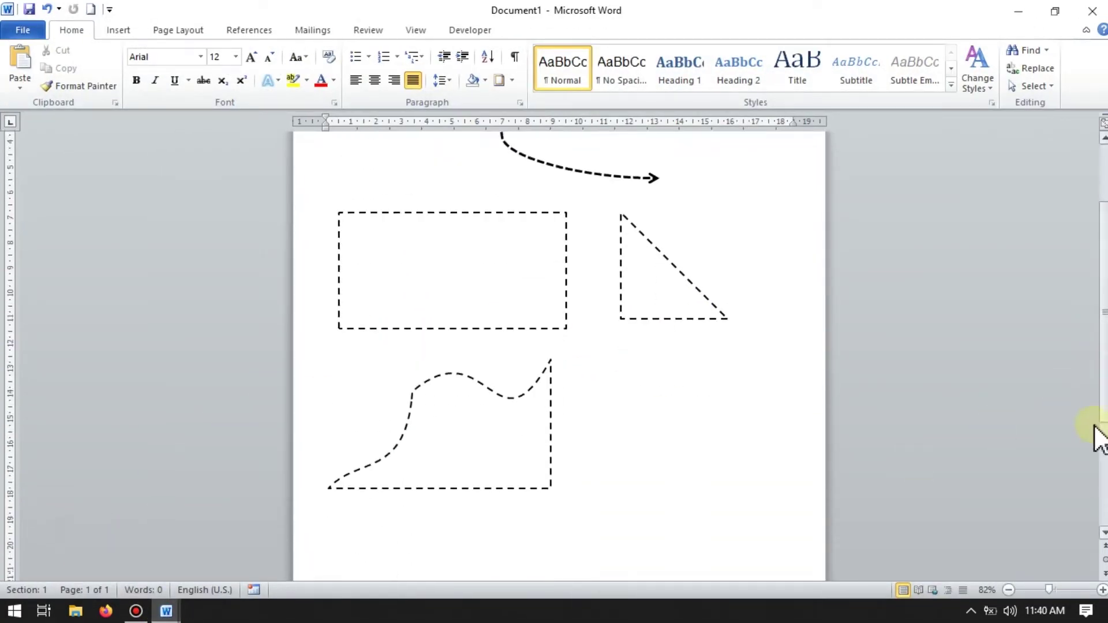
{"action": "scroll", "coordinate": [1095, 433], "scroll_direction": "down", "scroll_amount": 2}
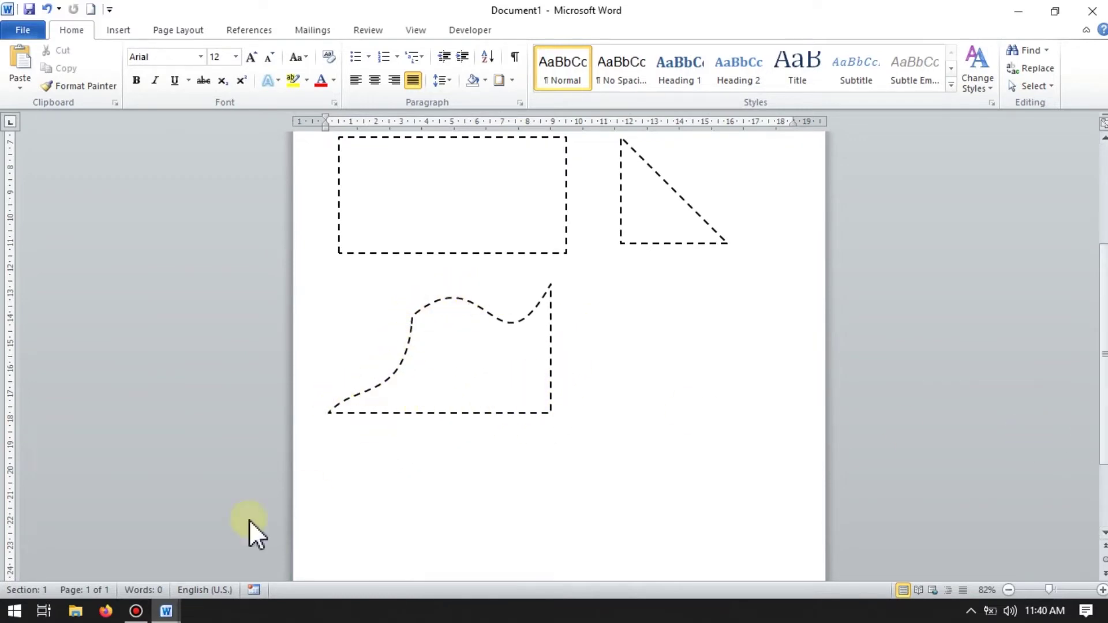
{"action": "left_click", "coordinate": [167, 611]}
{"action": "left_click", "coordinate": [462, 531]}
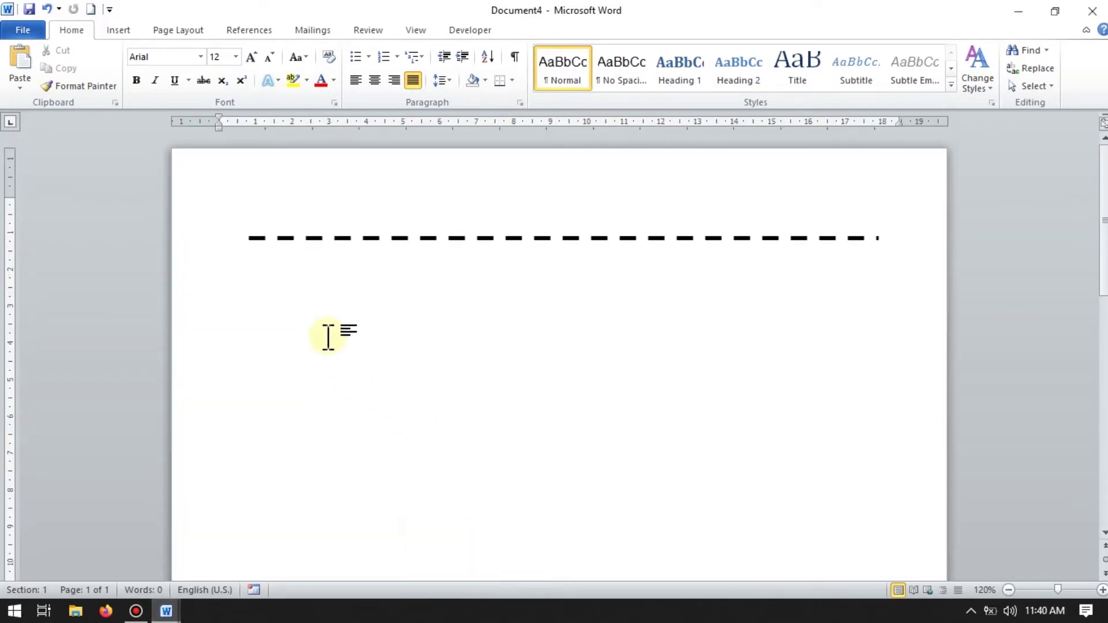
Draw a rectangle below the dashed line.
{"action": "left_click", "coordinate": [118, 30]}
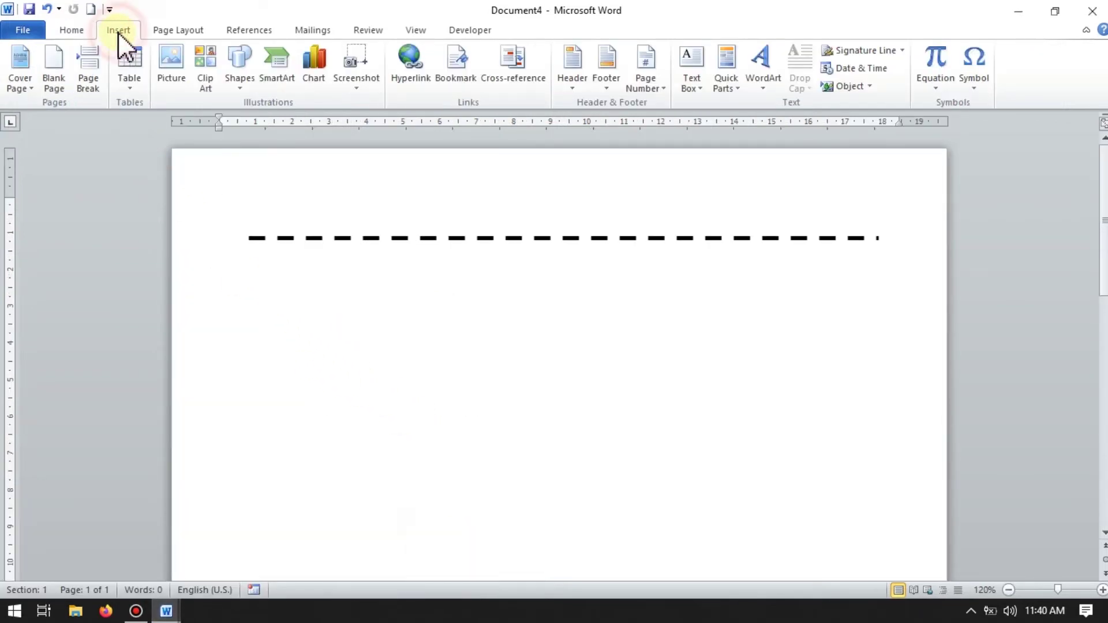
{"action": "left_click", "coordinate": [237, 84]}
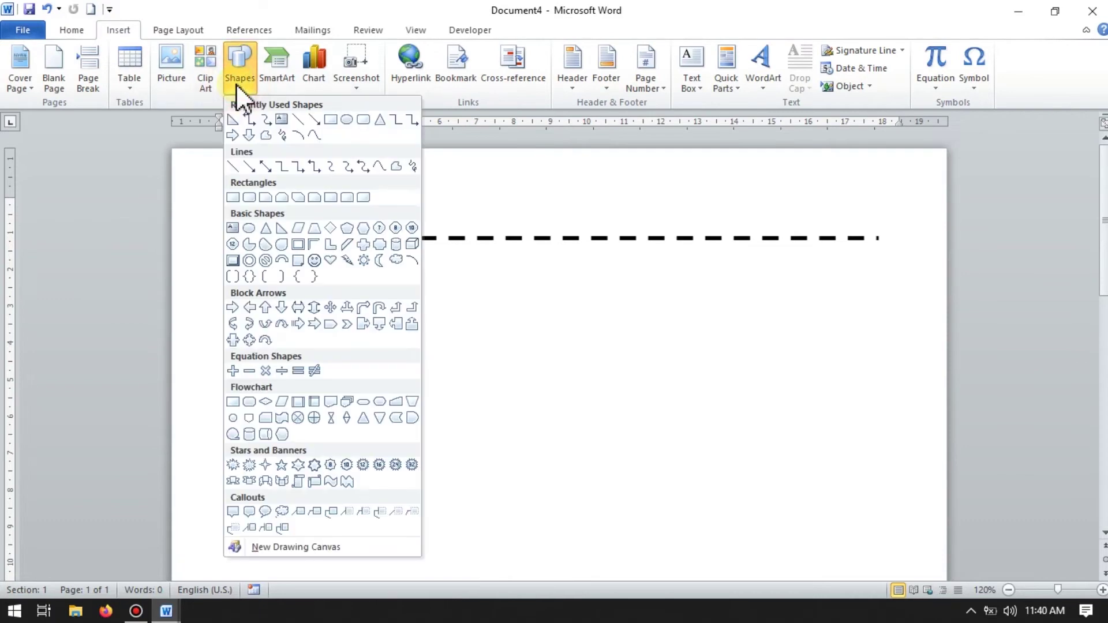
{"action": "left_click", "coordinate": [232, 170]}
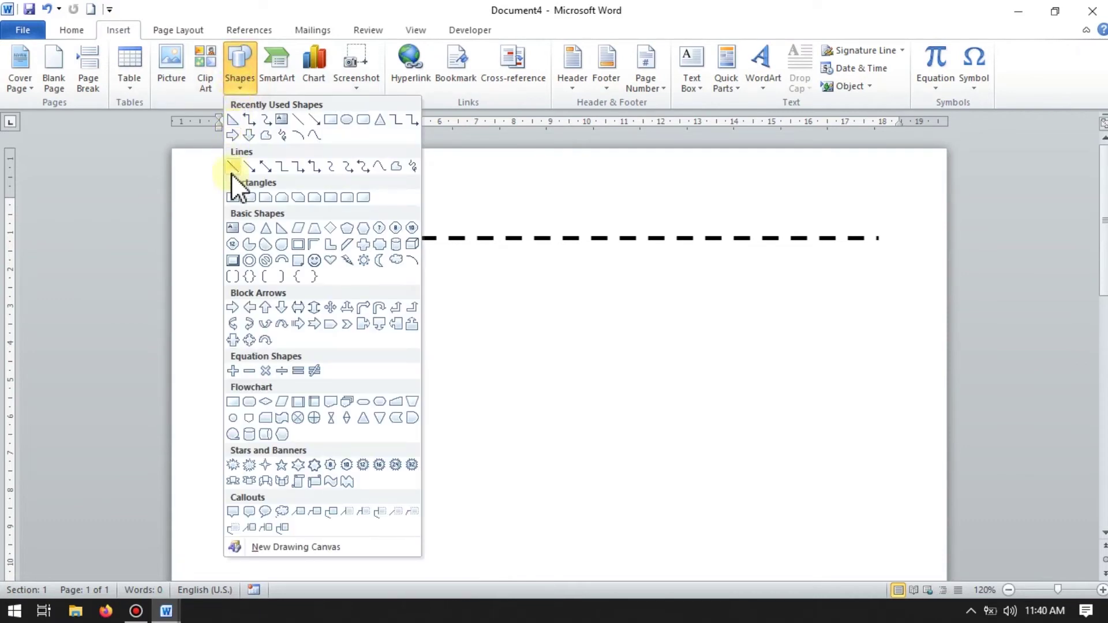
{"action": "left_click", "coordinate": [232, 198]}
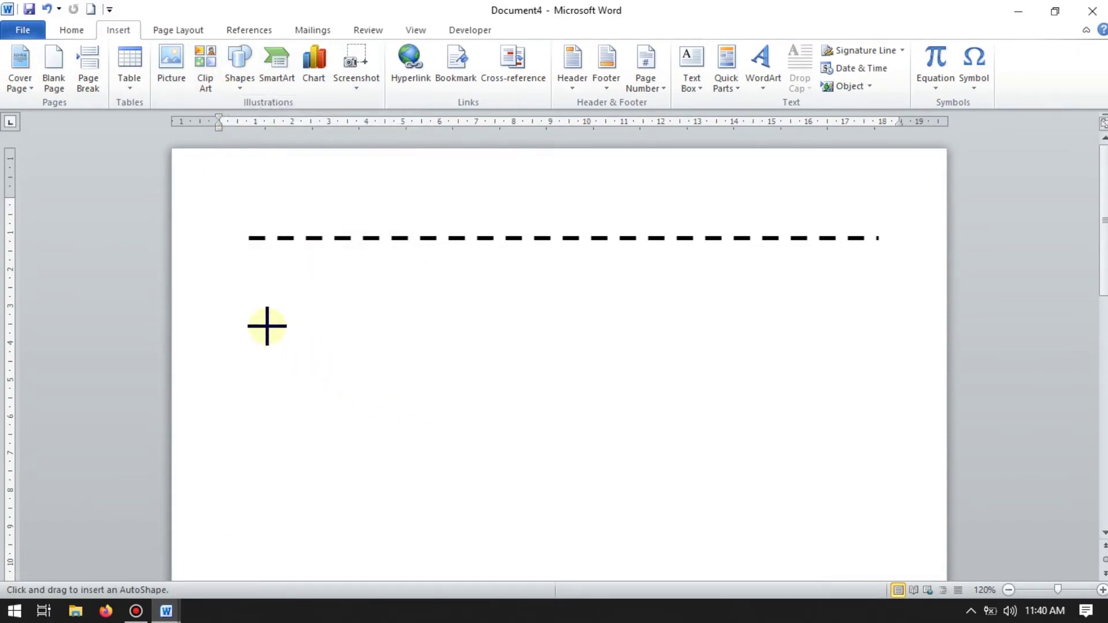
{"action": "left_click_drag", "start_coordinate": [258, 318], "coordinate": [547, 465]}
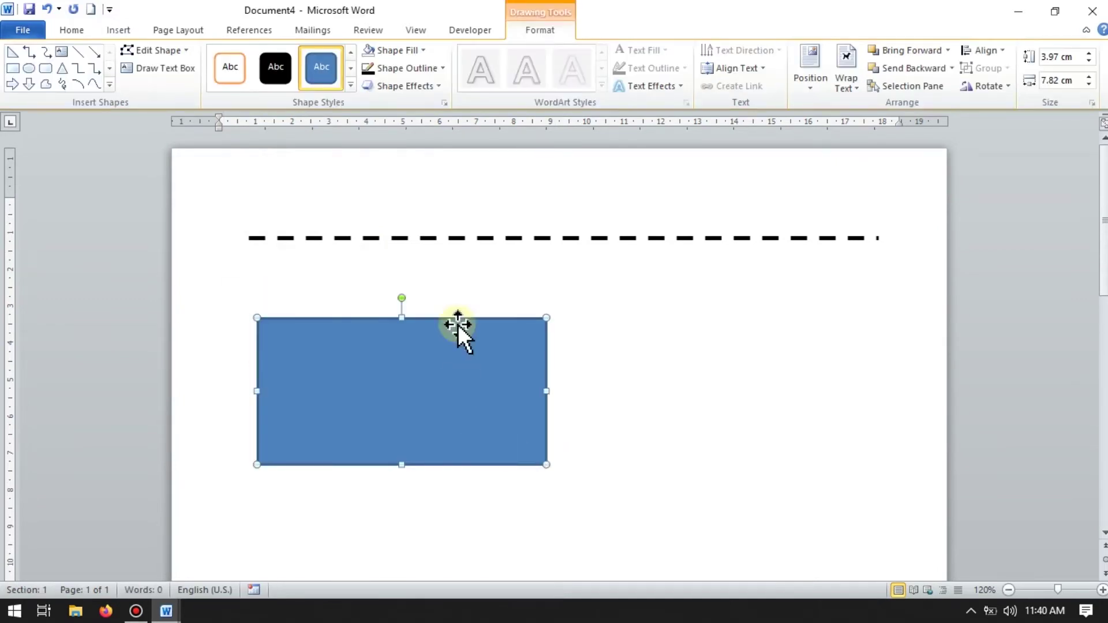
Remove the rectangle's blue fill and give it a thick black dashed outline.
{"action": "left_click", "coordinate": [423, 51]}
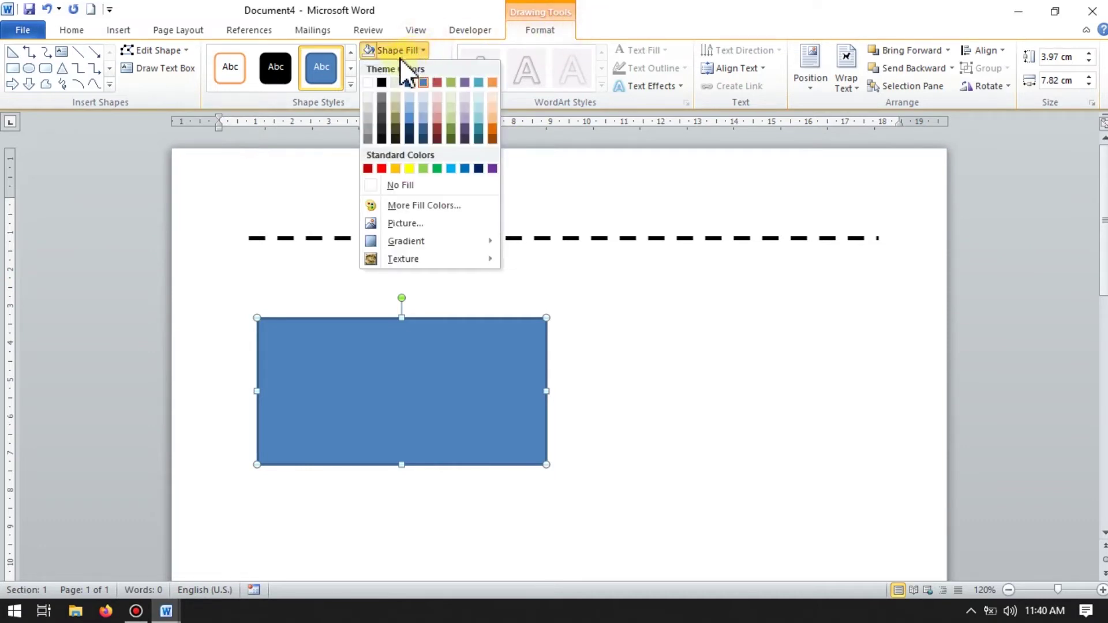
{"action": "left_click", "coordinate": [371, 184]}
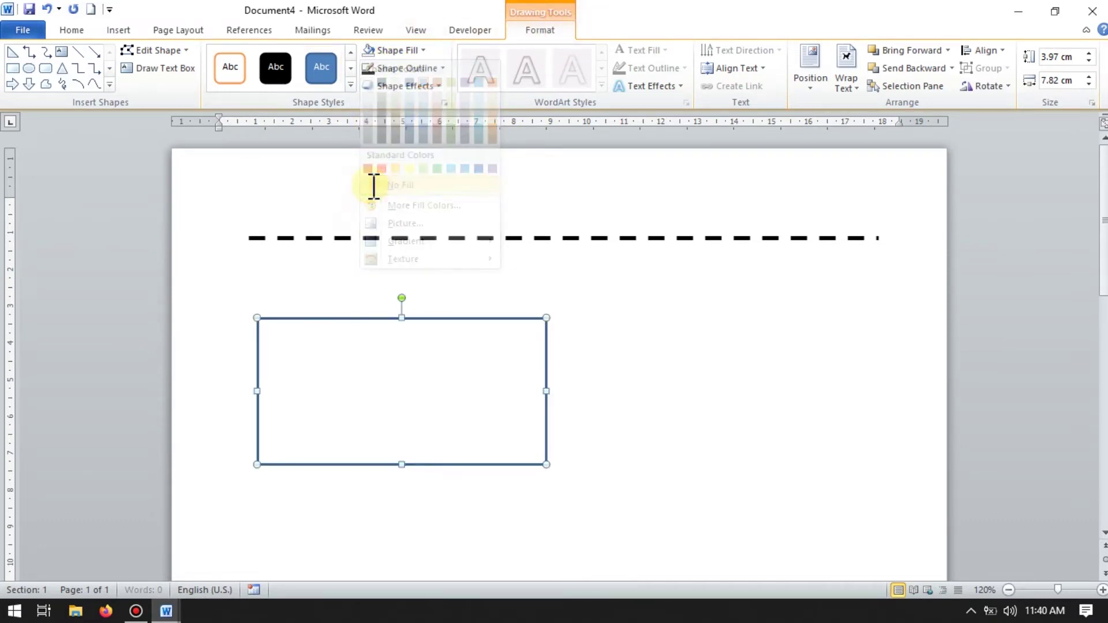
{"action": "left_click", "coordinate": [434, 68]}
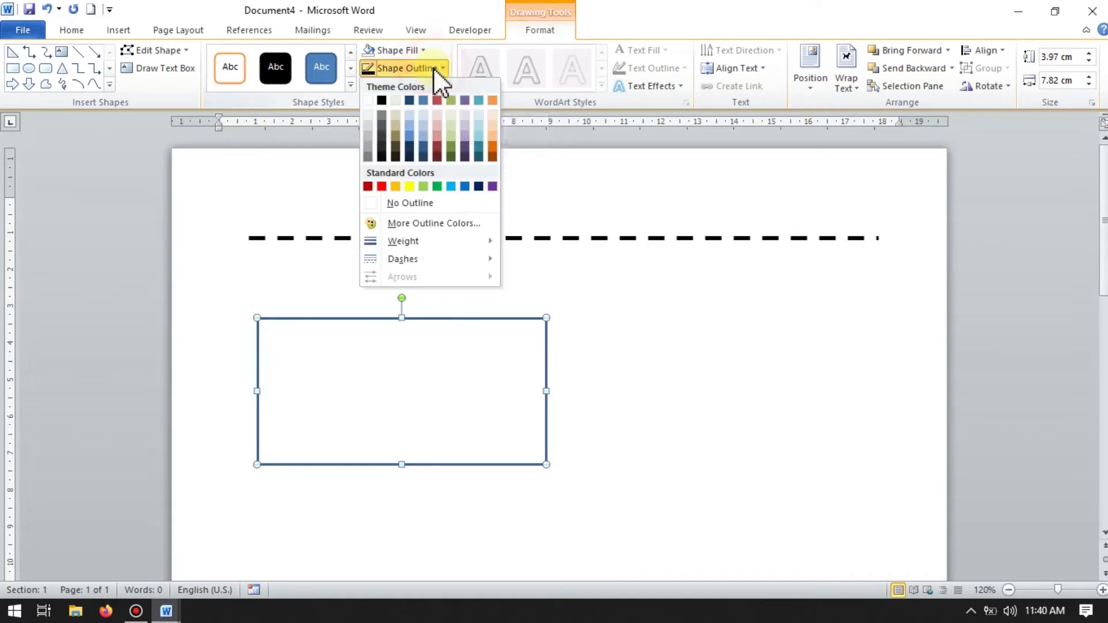
{"action": "left_click", "coordinate": [382, 100]}
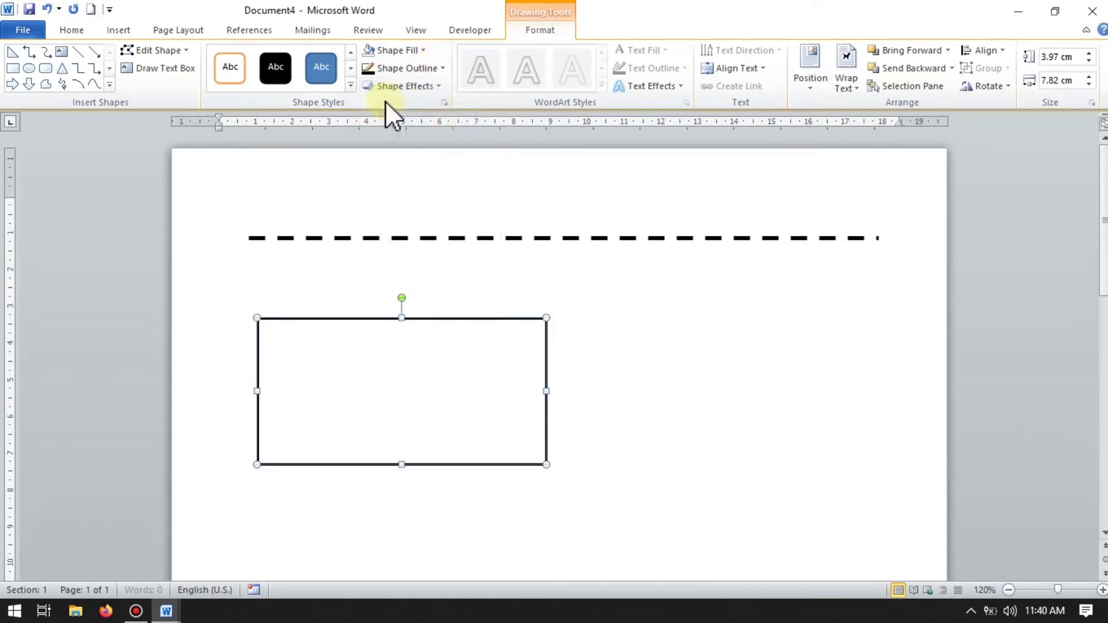
{"action": "left_click", "coordinate": [438, 69]}
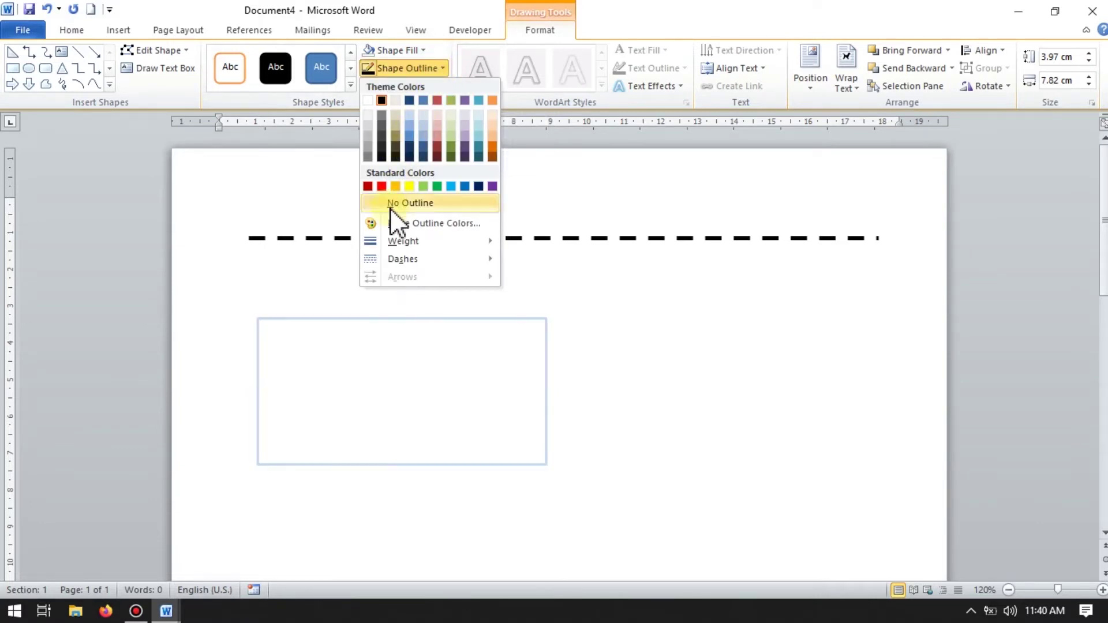
{"action": "mouse_move", "coordinate": [404, 241]}
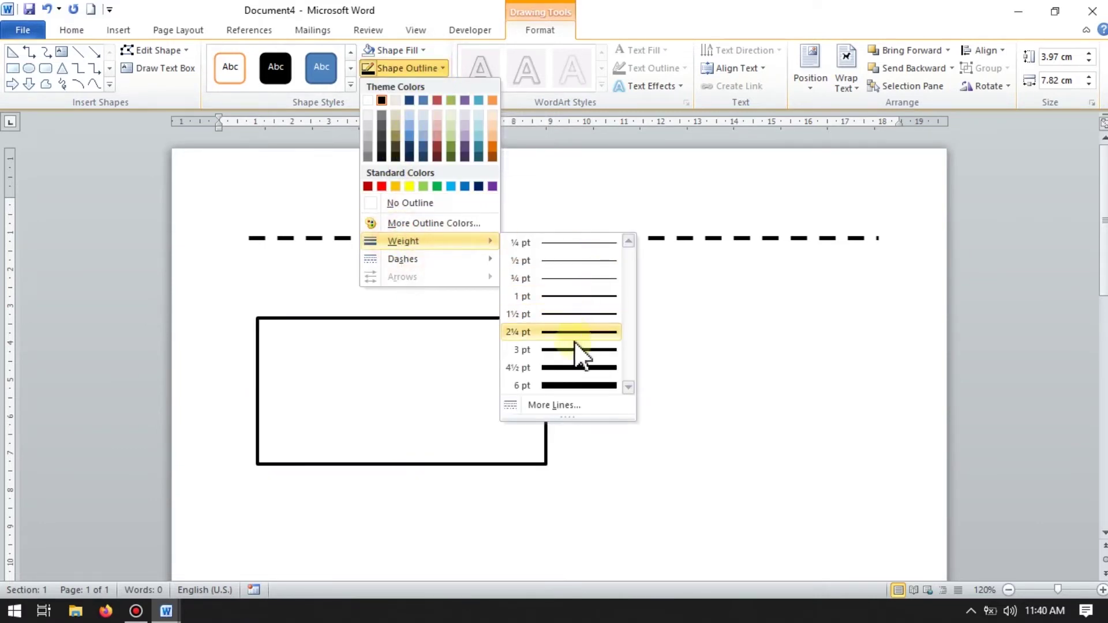
{"action": "left_click", "coordinate": [575, 349]}
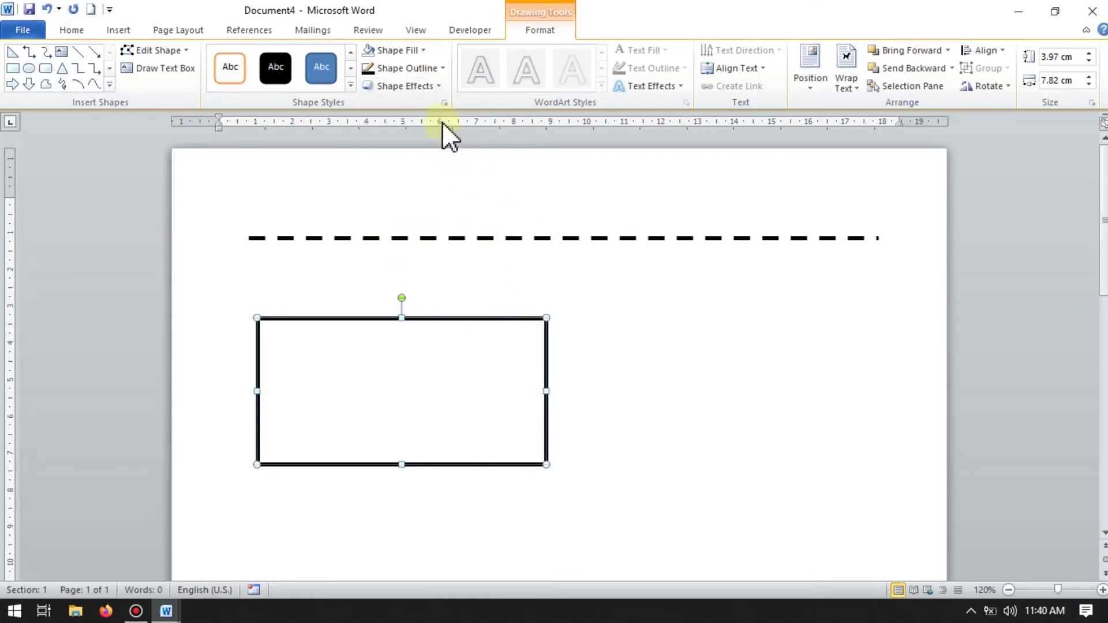
{"action": "left_click", "coordinate": [440, 70]}
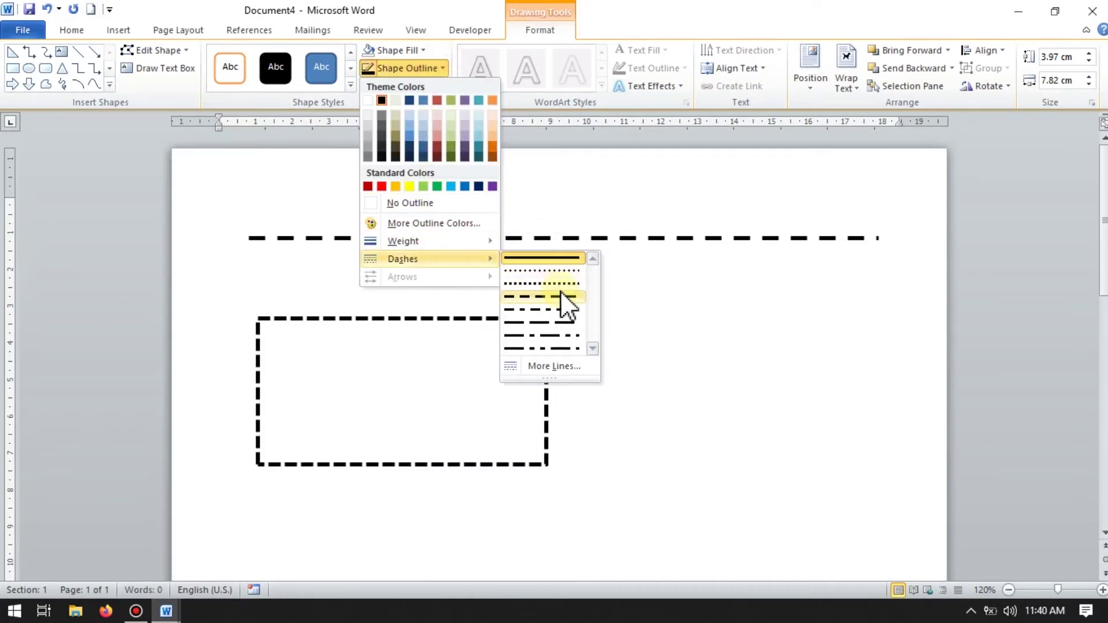
{"action": "mouse_move", "coordinate": [403, 259]}
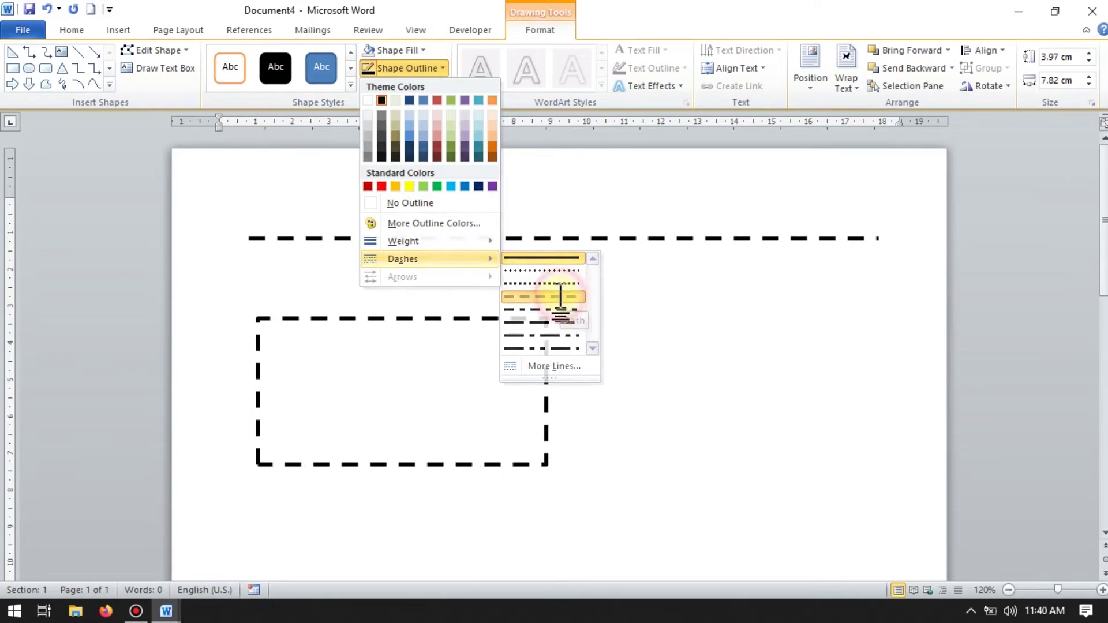
{"action": "left_click", "coordinate": [560, 296]}
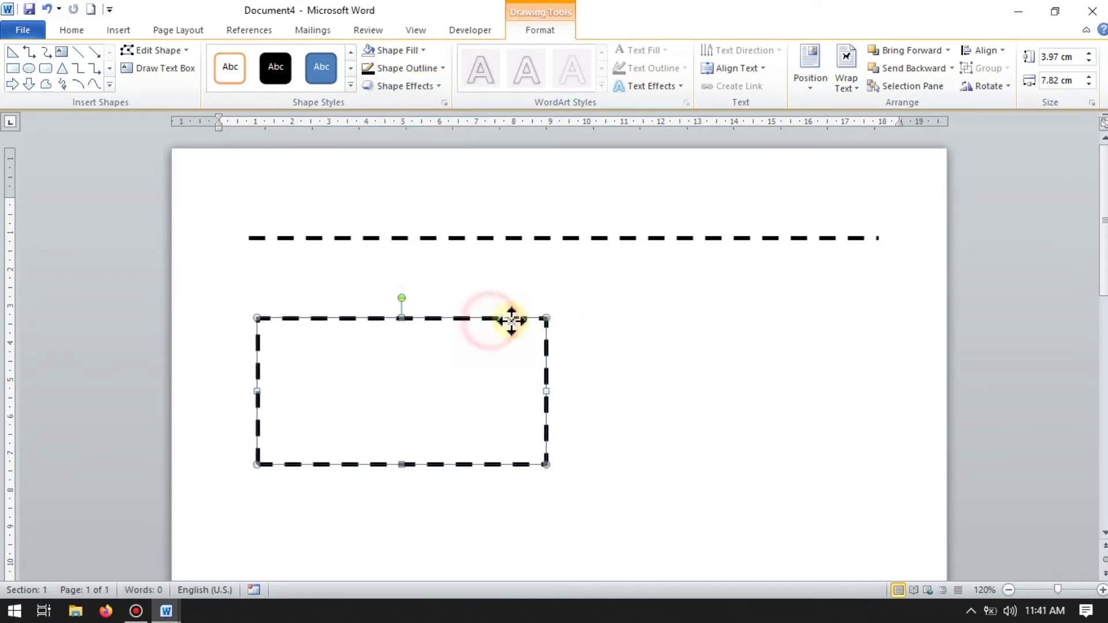
{"action": "left_click", "coordinate": [680, 373]}
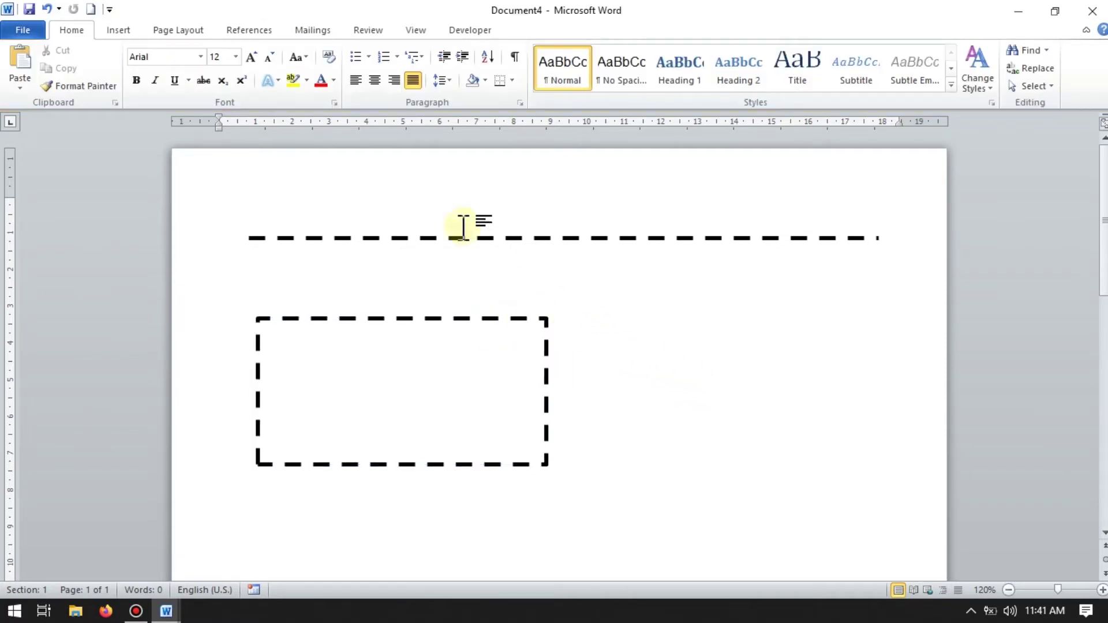
Draw a triangle to the right of the dashed rectangle.
{"action": "left_click", "coordinate": [120, 30]}
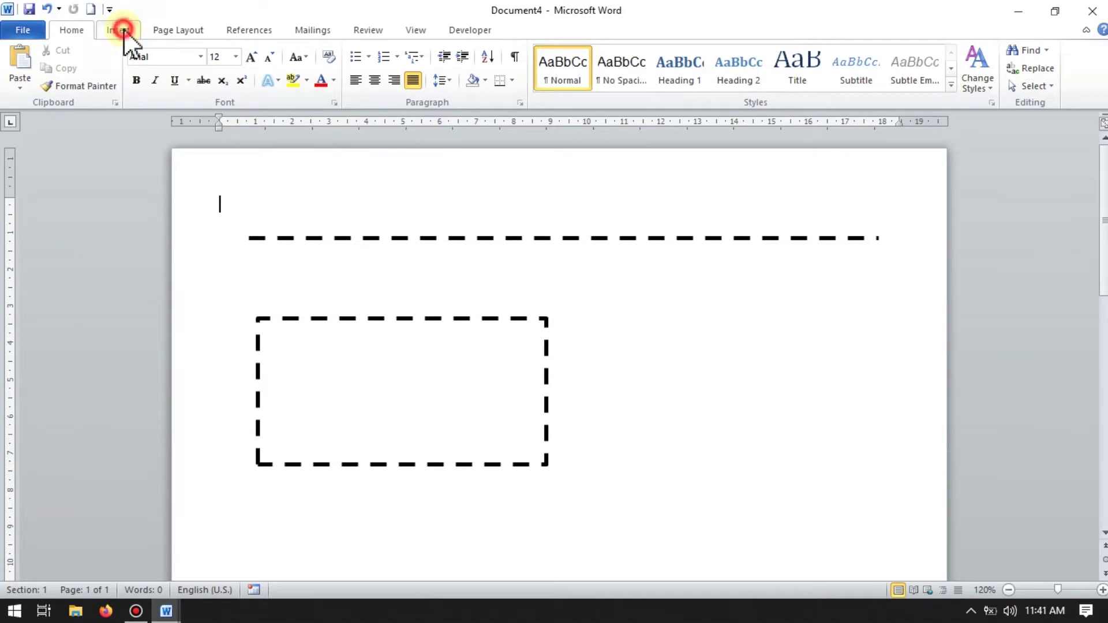
{"action": "left_click", "coordinate": [247, 83]}
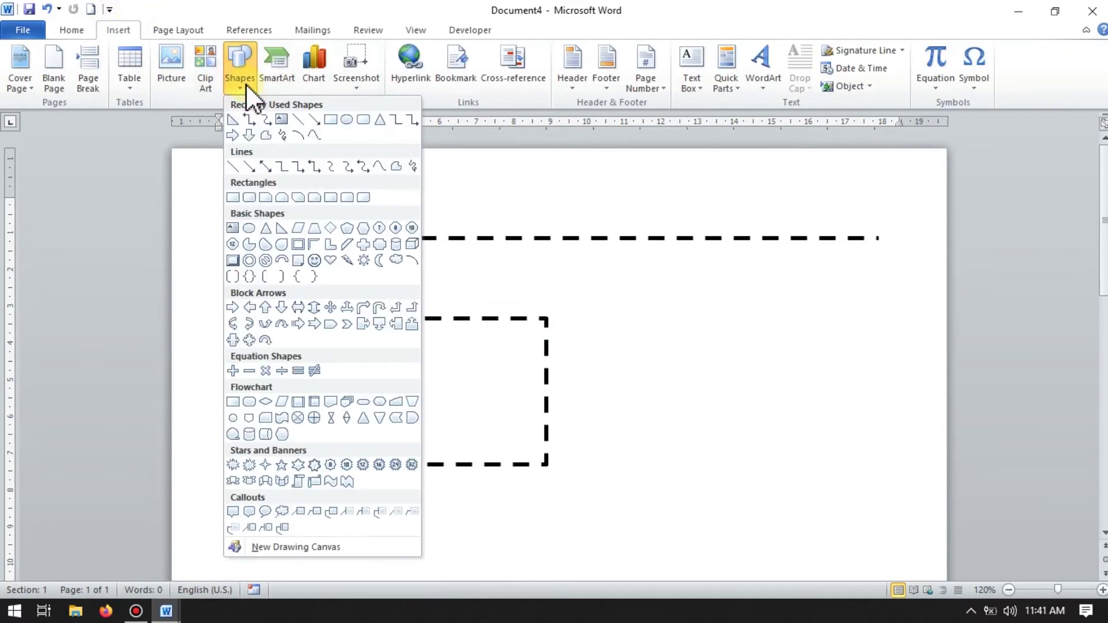
{"action": "left_click", "coordinate": [264, 228]}
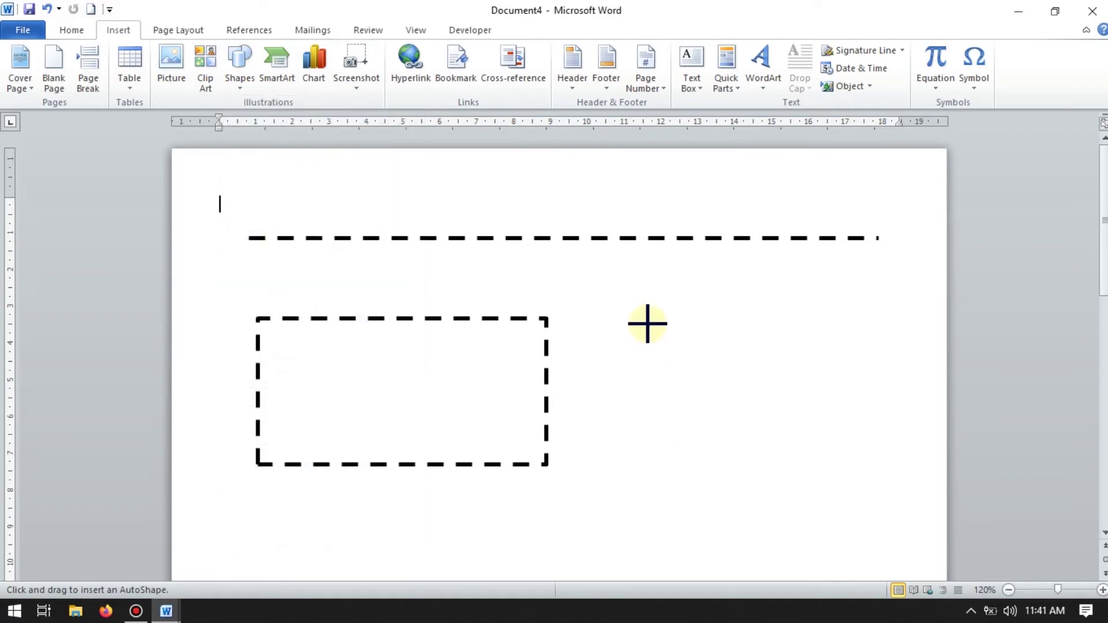
{"action": "left_click_drag", "start_coordinate": [648, 323], "coordinate": [810, 465]}
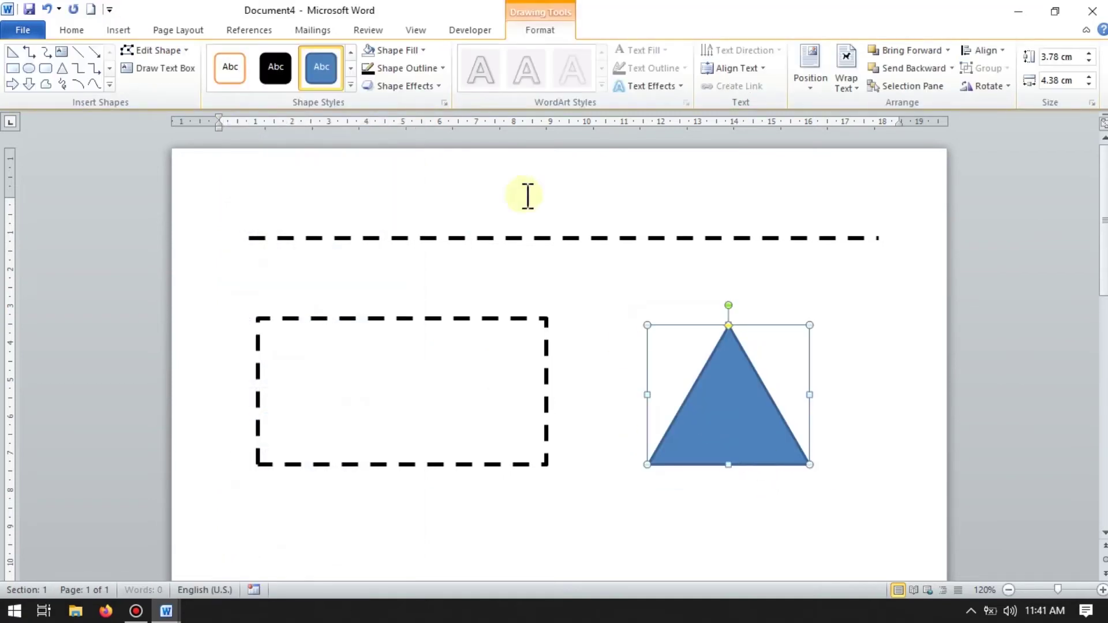
Give the triangle a 3 pt red dashed outline.
{"action": "left_click", "coordinate": [411, 68]}
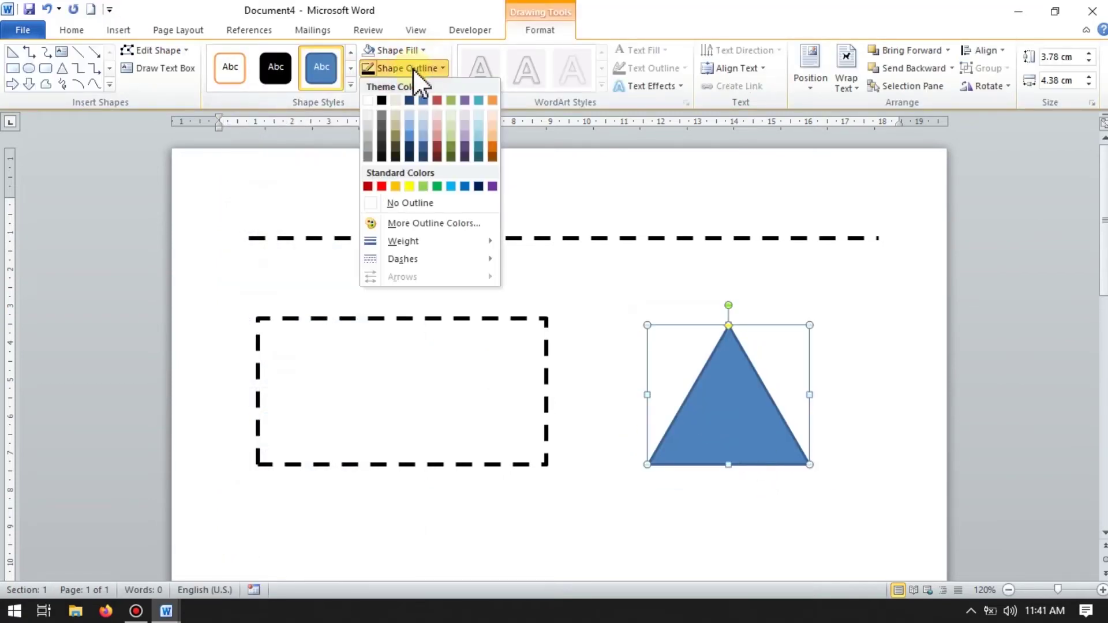
{"action": "left_click", "coordinate": [421, 241]}
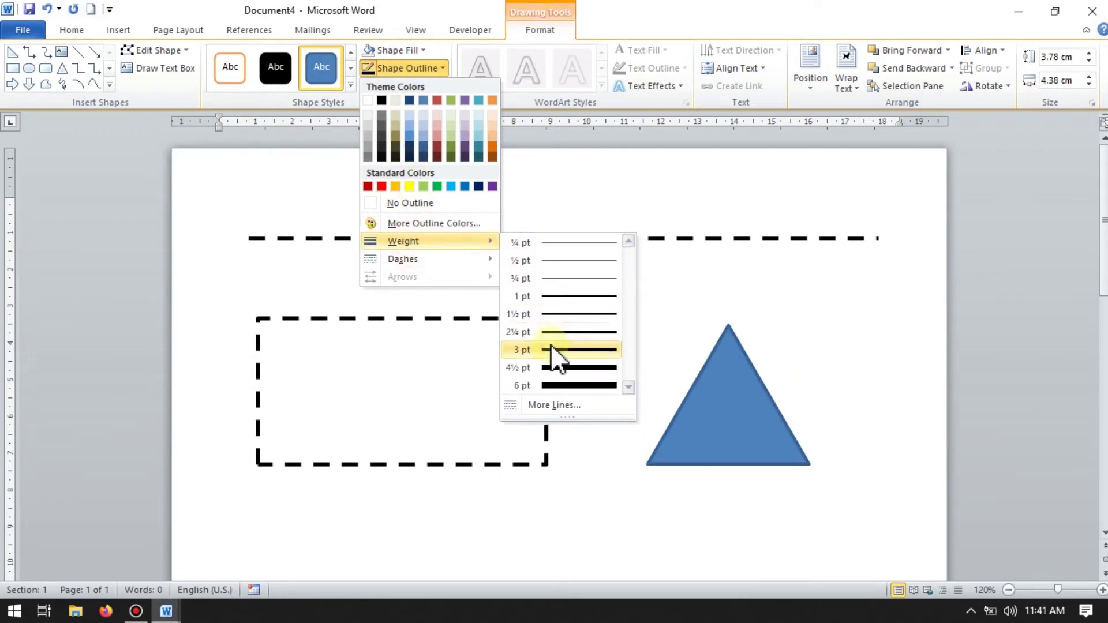
{"action": "left_click", "coordinate": [546, 351]}
{"action": "left_click", "coordinate": [406, 69]}
{"action": "mouse_move", "coordinate": [403, 259]}
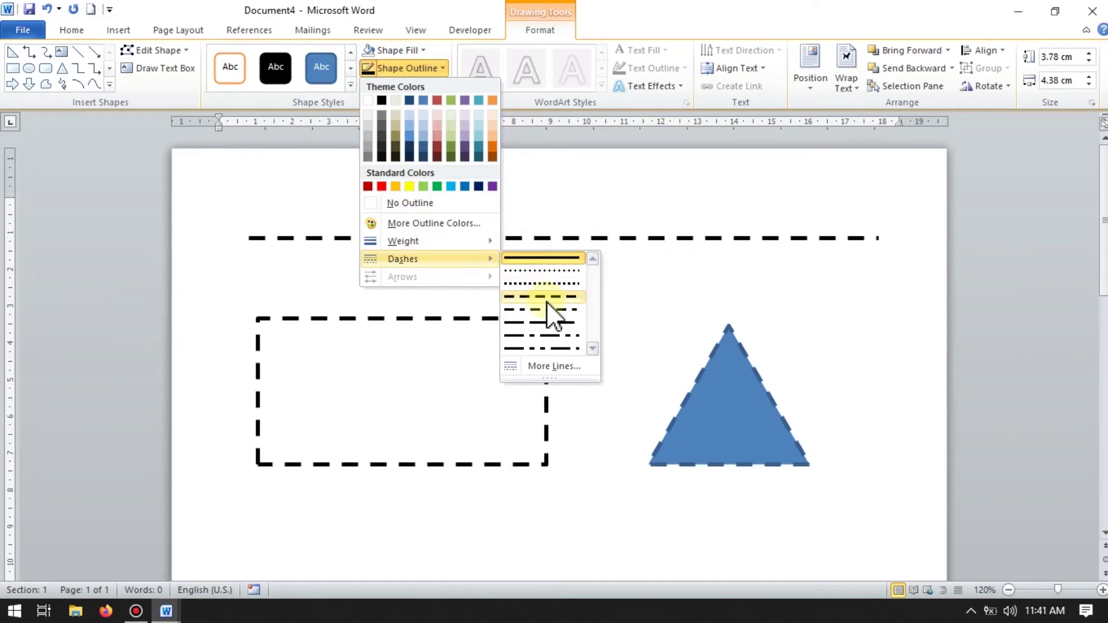
{"action": "left_click", "coordinate": [548, 310]}
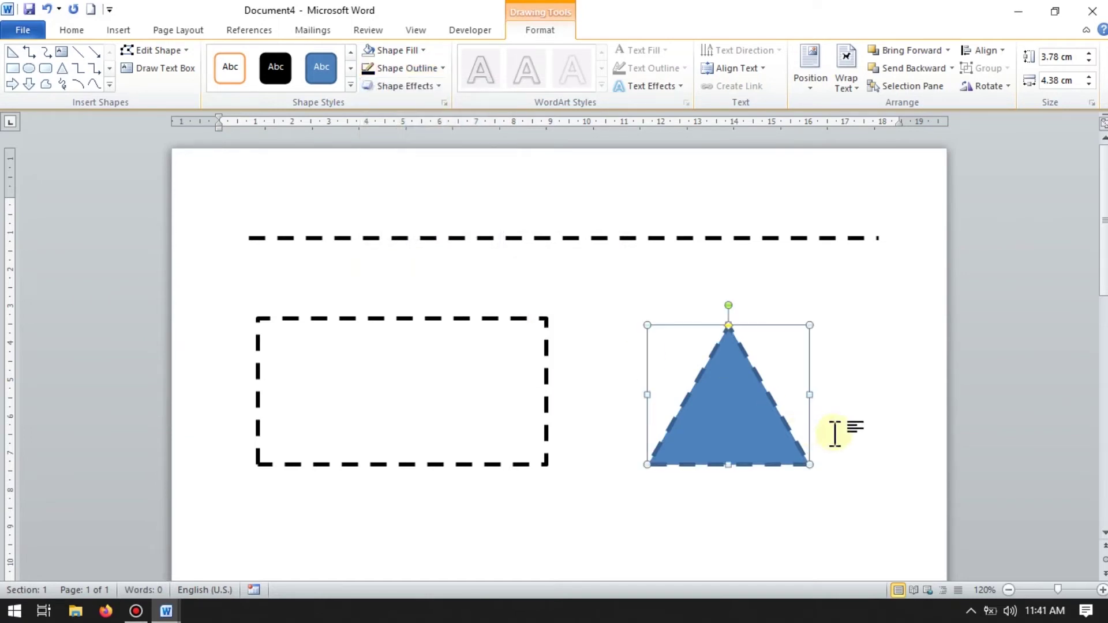
{"action": "left_click", "coordinate": [831, 433]}
{"action": "left_click", "coordinate": [735, 410]}
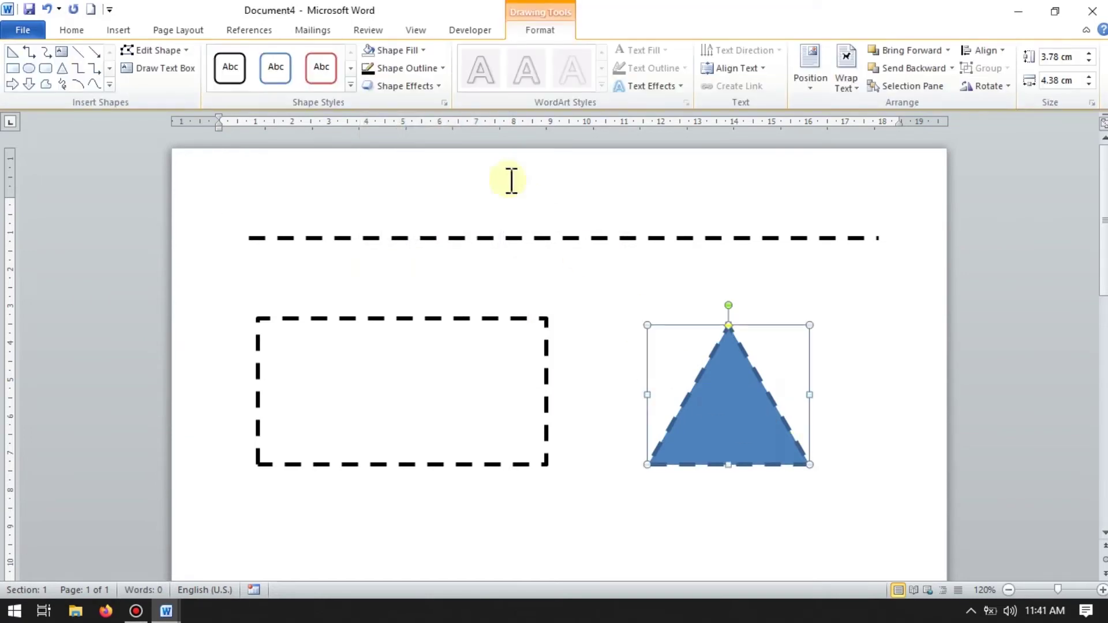
{"action": "left_click", "coordinate": [413, 67]}
{"action": "left_click", "coordinate": [382, 186]}
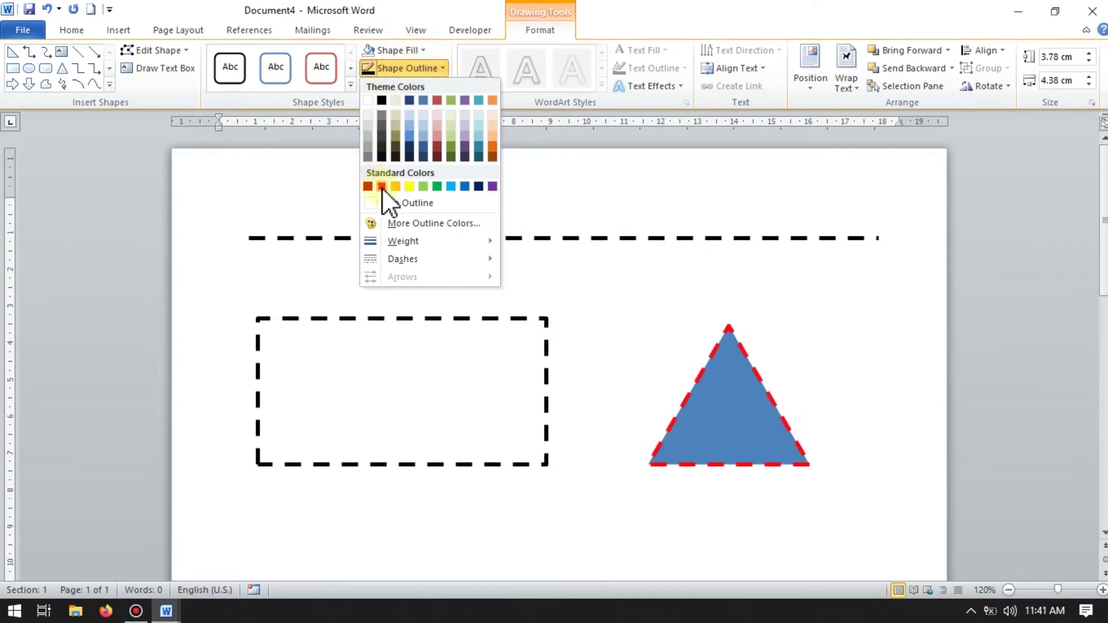
{"action": "left_click", "coordinate": [840, 401]}
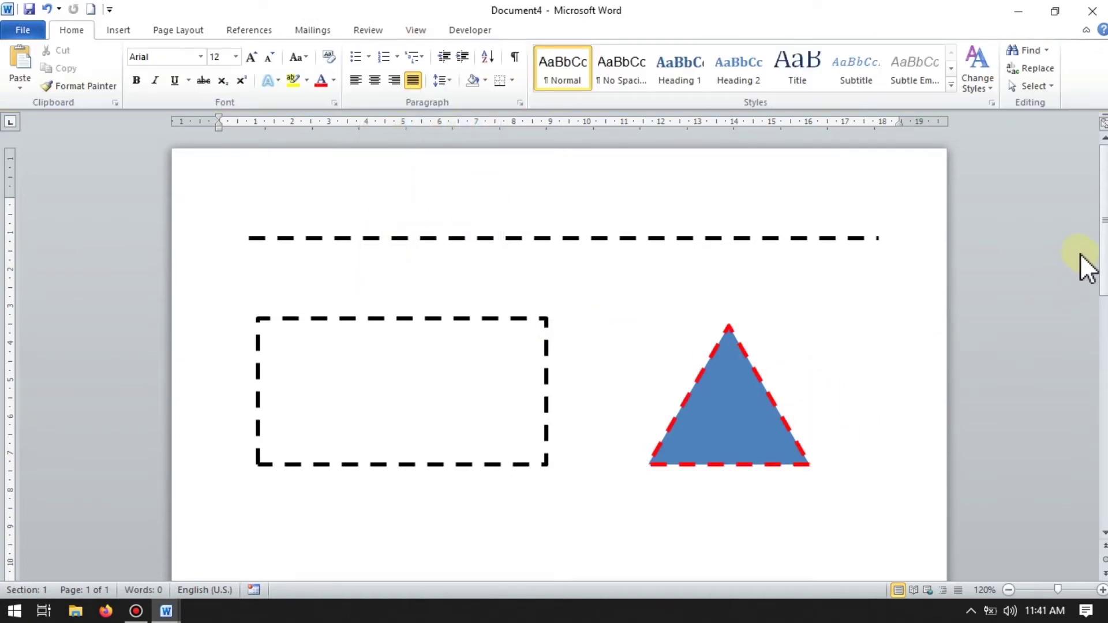
Draw a second rectangle below the black dashed rectangle.
{"action": "left_click_drag", "start_coordinate": [1103, 249], "coordinate": [1105, 303]}
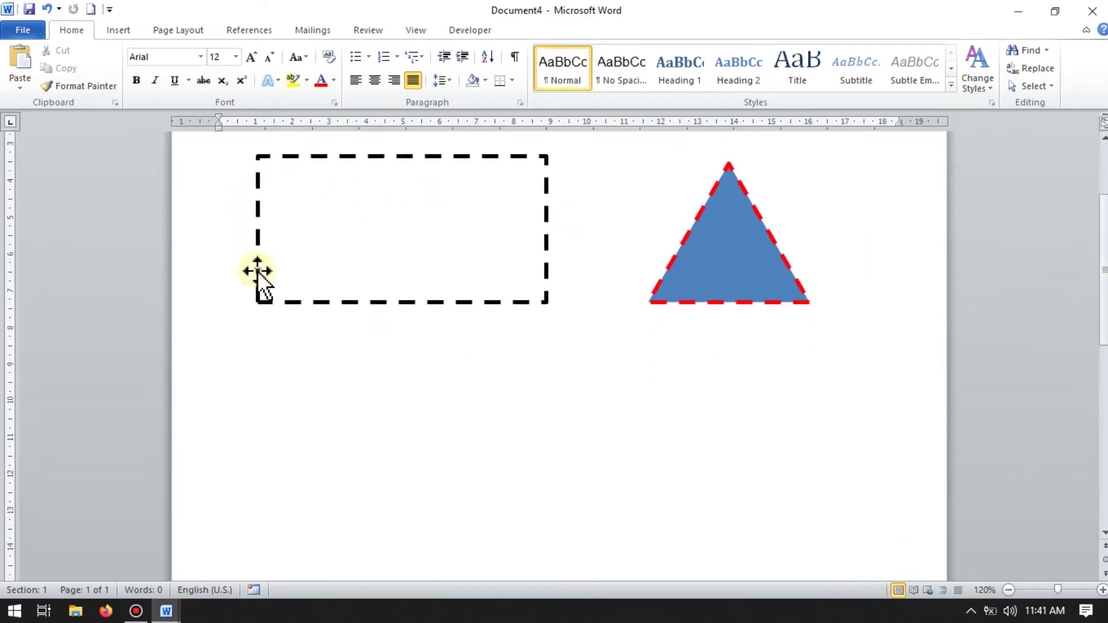
{"action": "left_click", "coordinate": [118, 30]}
{"action": "left_click", "coordinate": [241, 82]}
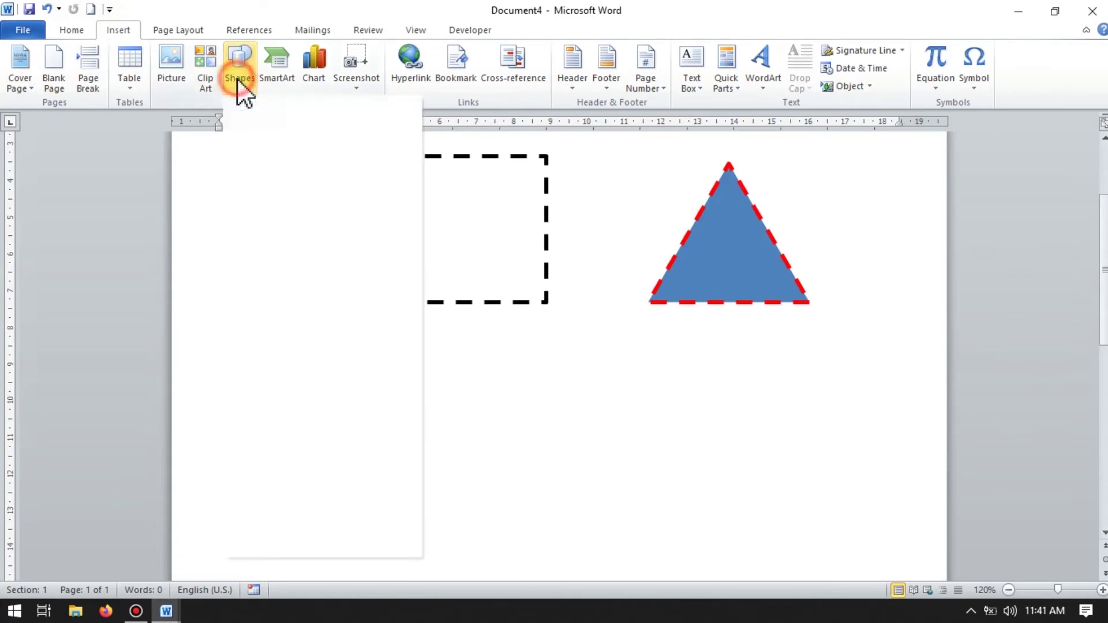
{"action": "left_click", "coordinate": [330, 120]}
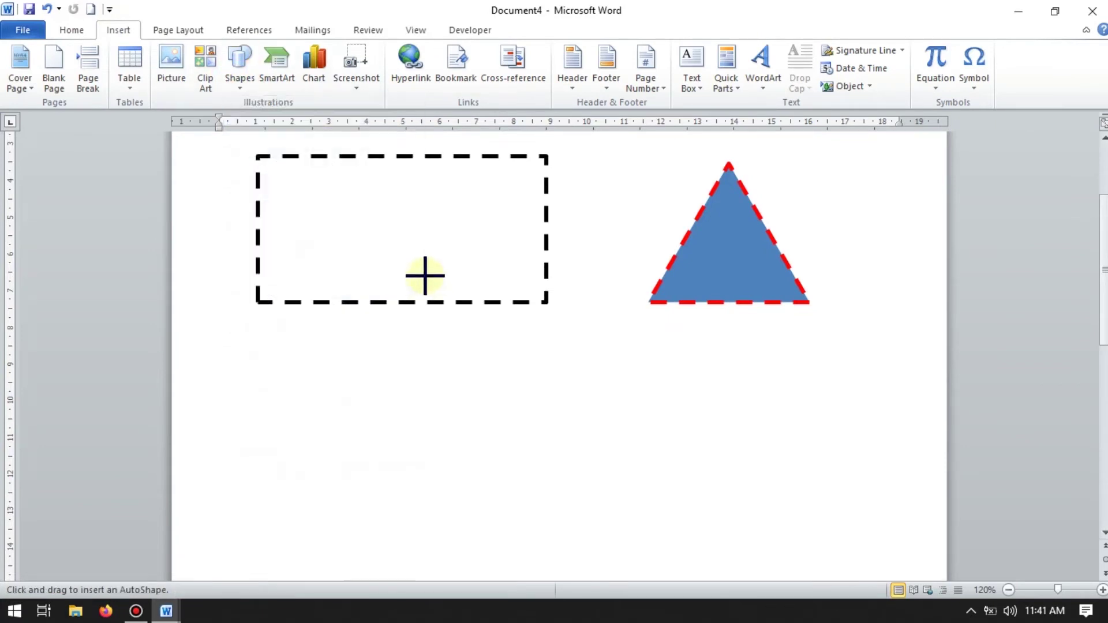
{"action": "mouse_move", "coordinate": [268, 356]}
{"action": "left_mouse_down"}
{"action": "mouse_move", "coordinate": [352, 422]}
{"action": "mouse_move", "coordinate": [569, 534]}
{"action": "left_mouse_up"}
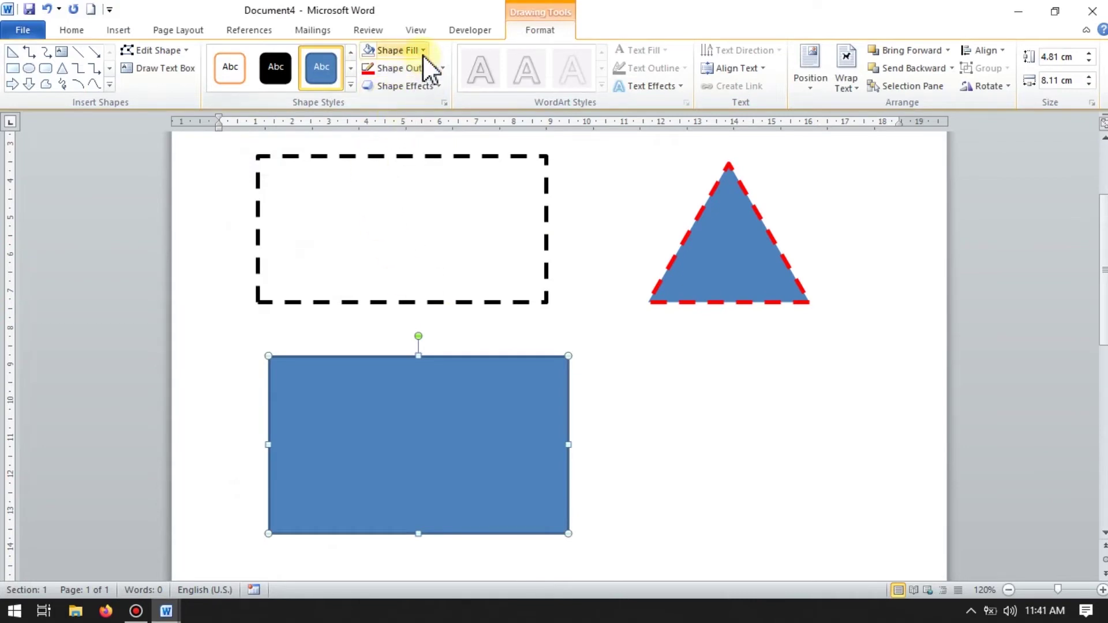
Remove the new rectangle's fill and give it a 3 pt green square-dot outline.
{"action": "left_click", "coordinate": [422, 55]}
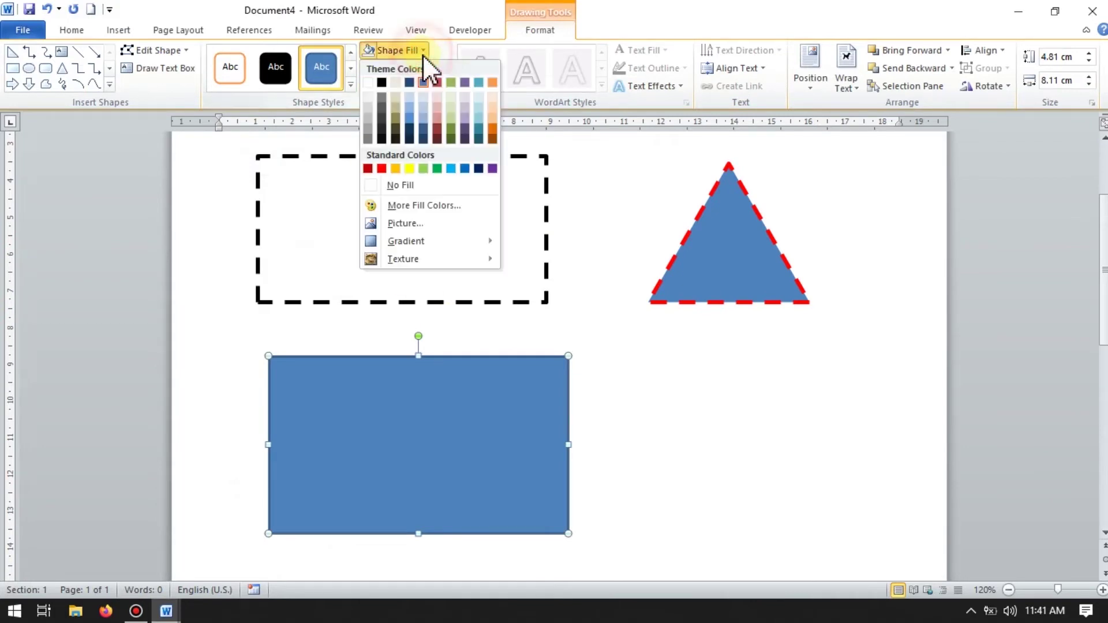
{"action": "left_click", "coordinate": [375, 187]}
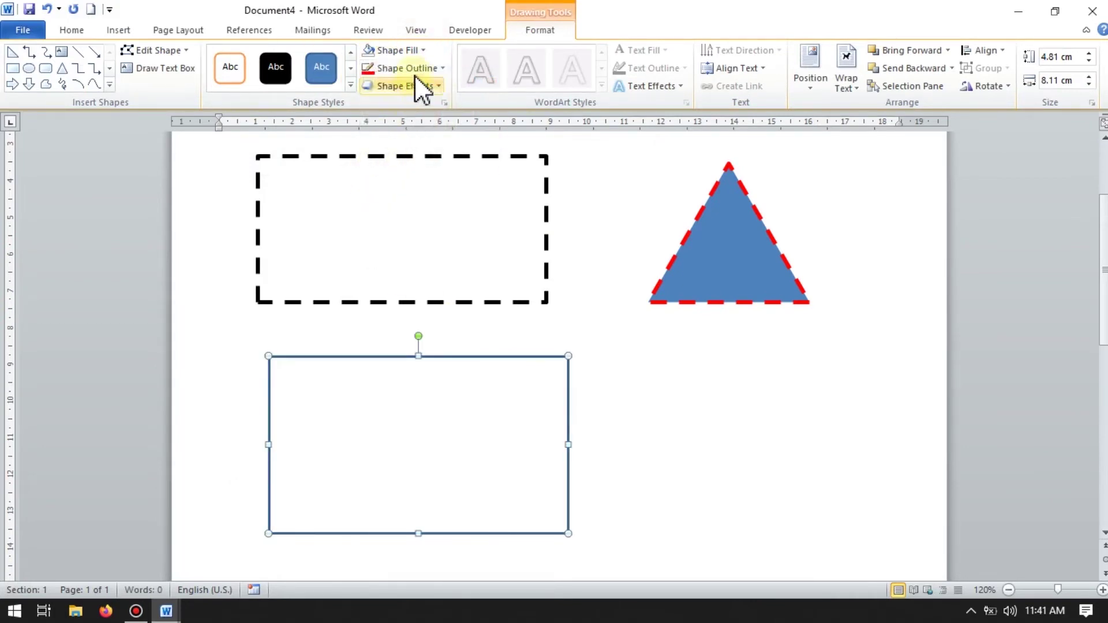
{"action": "left_click", "coordinate": [425, 71]}
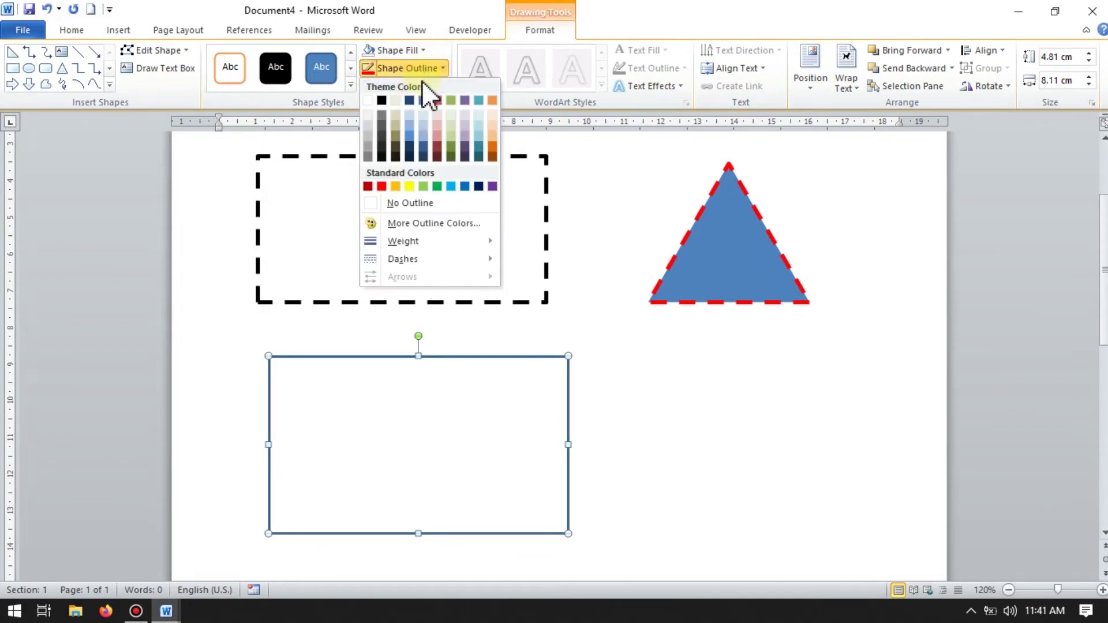
{"action": "left_click", "coordinate": [437, 186]}
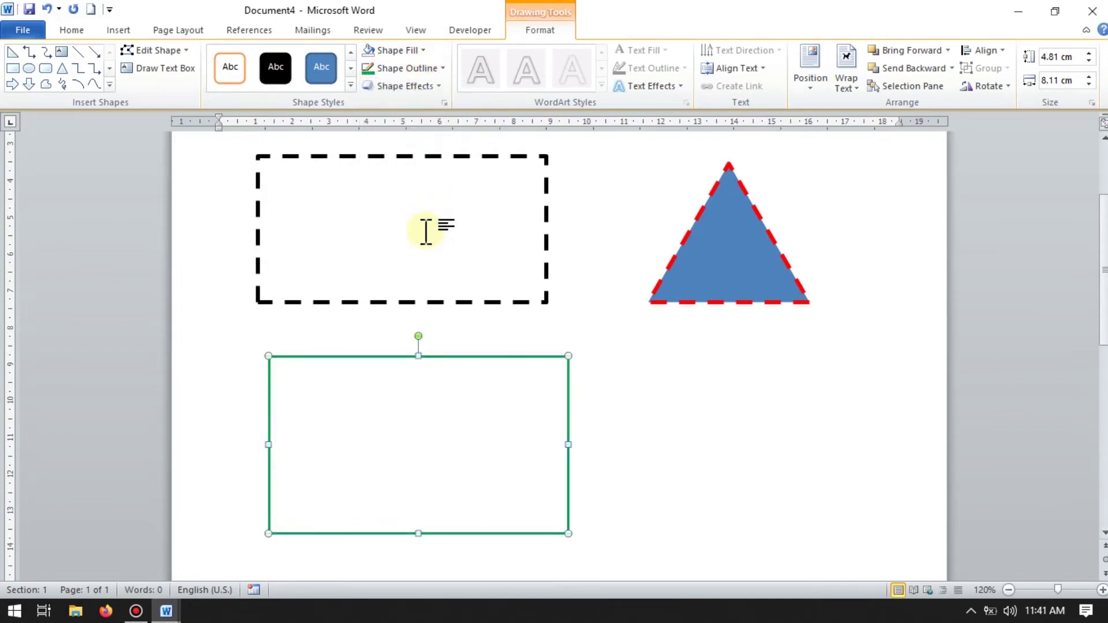
{"action": "left_click", "coordinate": [428, 72]}
{"action": "mouse_move", "coordinate": [403, 241]}
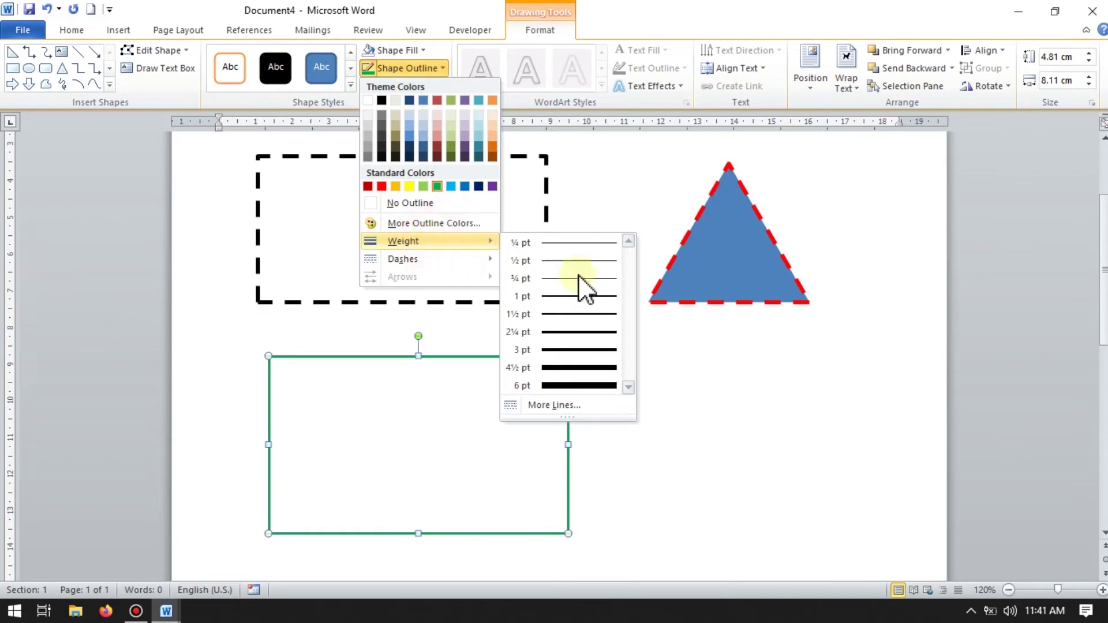
{"action": "left_click", "coordinate": [590, 350]}
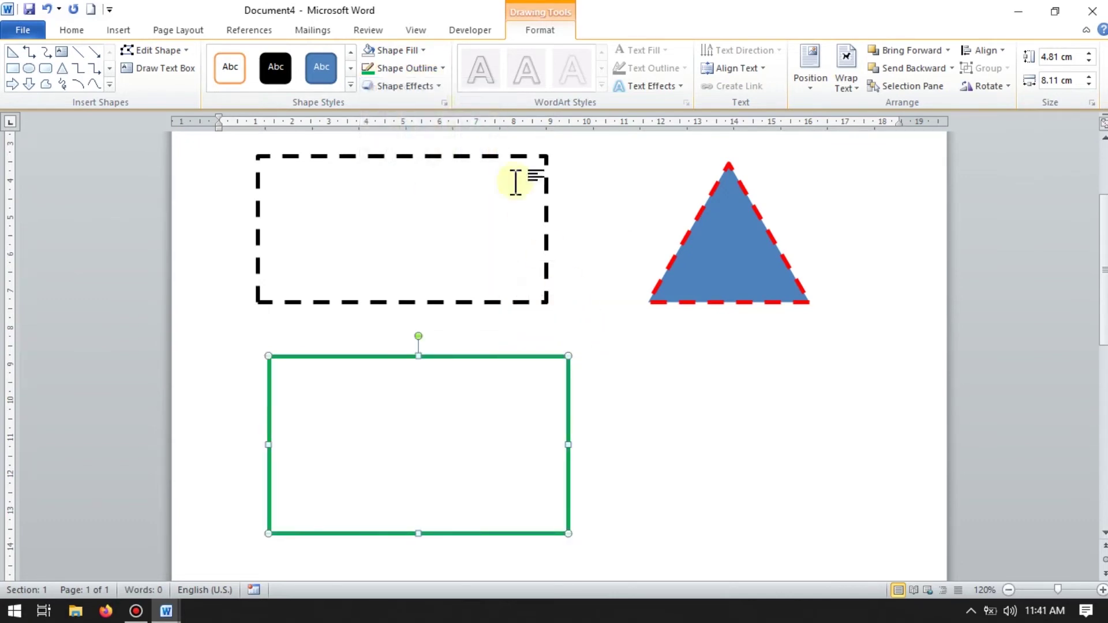
{"action": "left_click", "coordinate": [436, 68]}
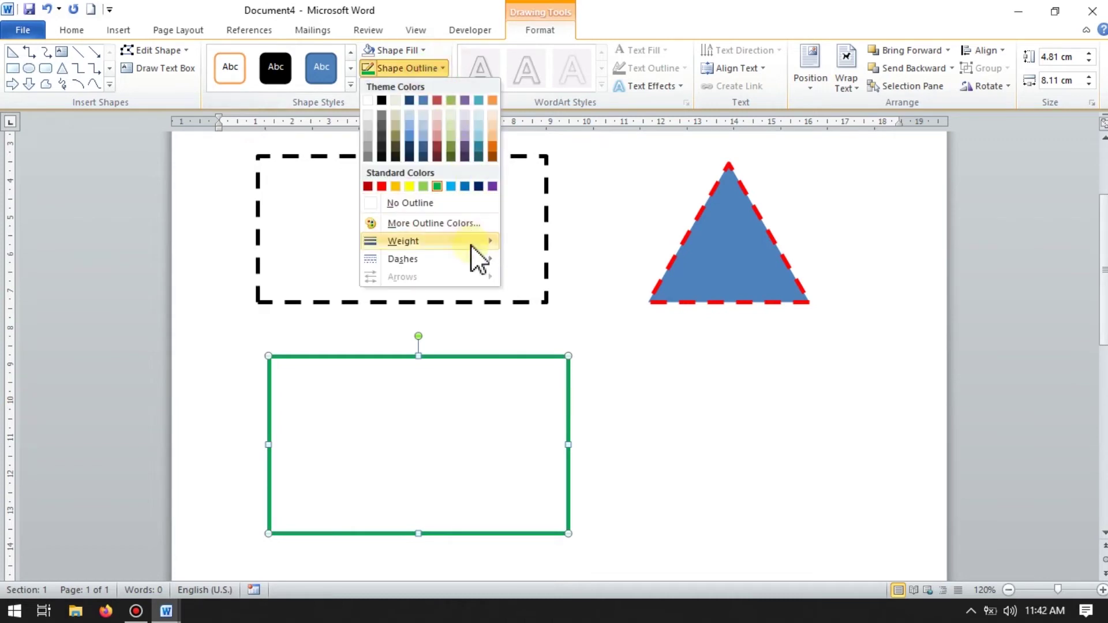
{"action": "left_click", "coordinate": [475, 261]}
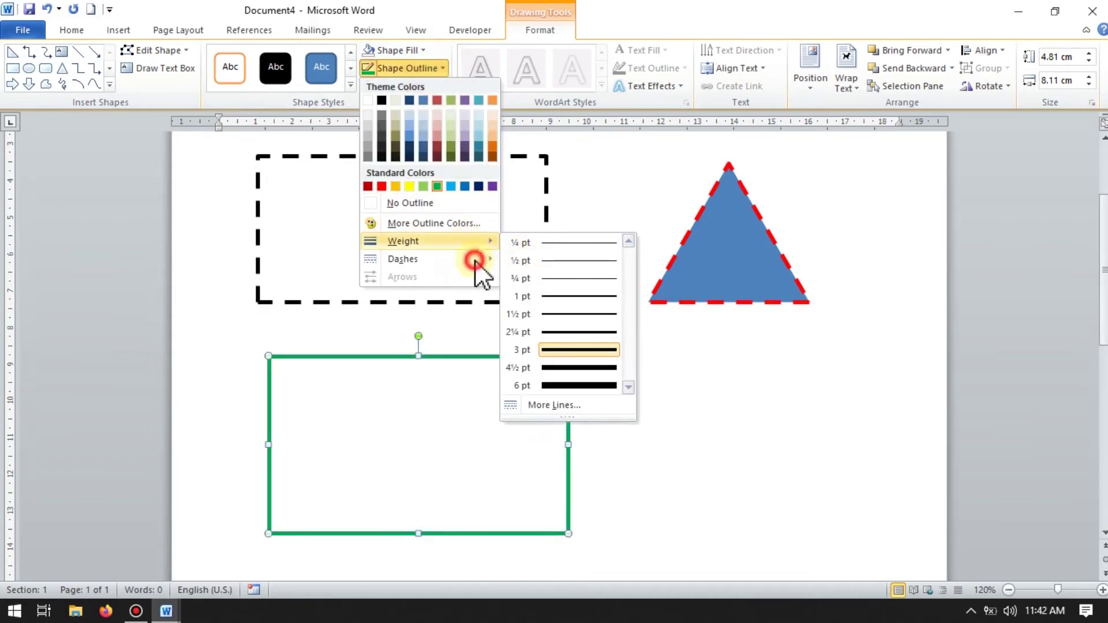
{"action": "mouse_move", "coordinate": [403, 259]}
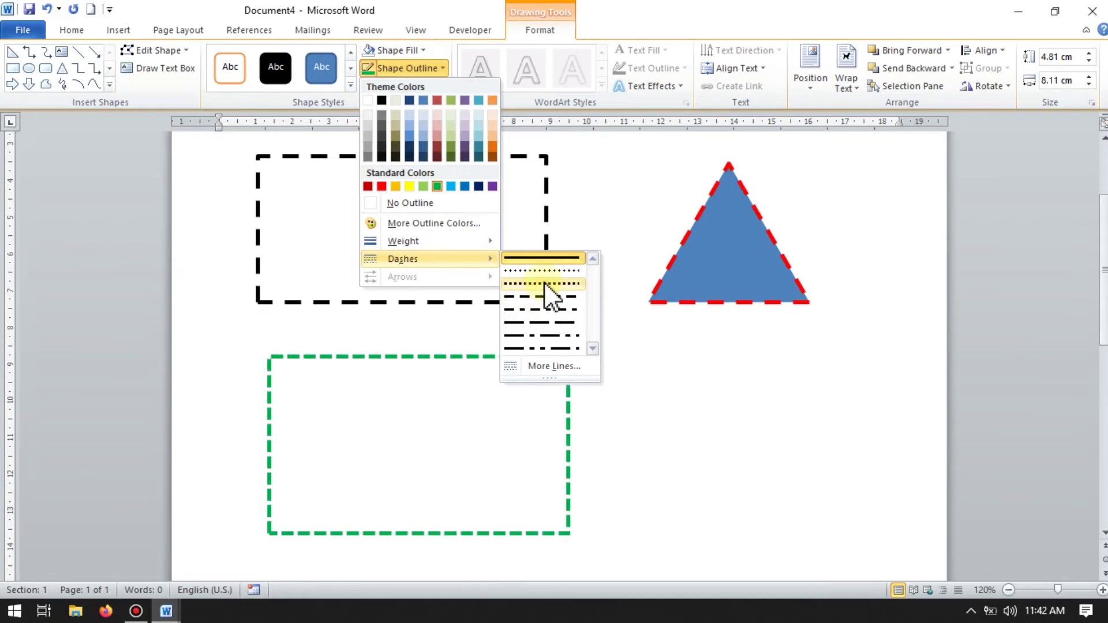
{"action": "left_click", "coordinate": [545, 283]}
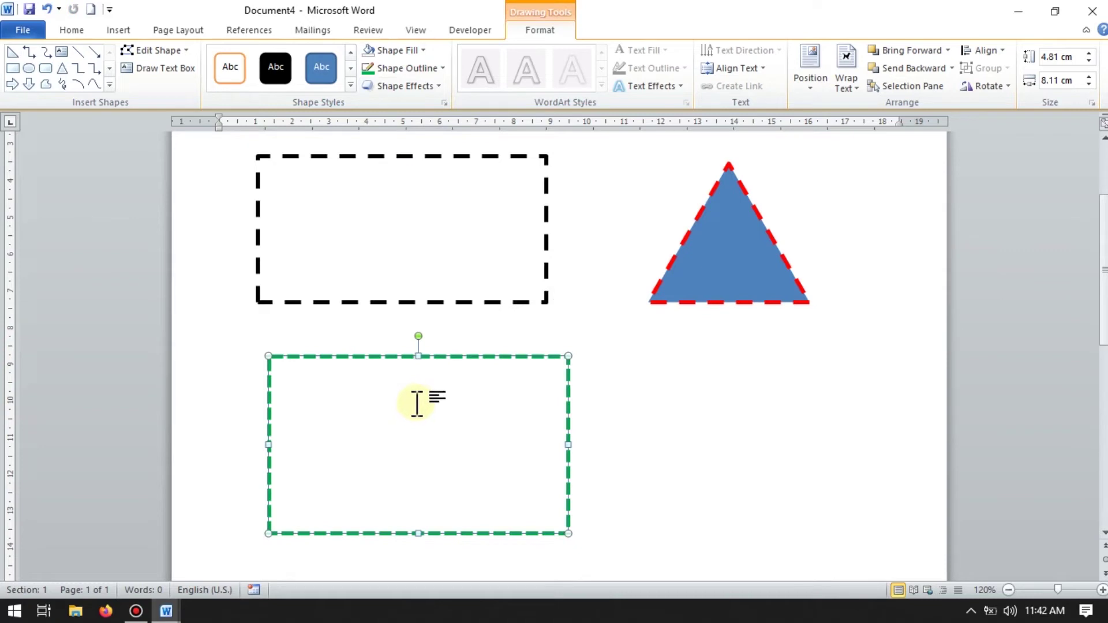
{"action": "left_click", "coordinate": [633, 408]}
Edit the green rectangle's points, pulling in the top-left corner and curving the top edge.
{"action": "scroll", "coordinate": [754, 321], "scroll_direction": "down", "scroll_amount": 5}
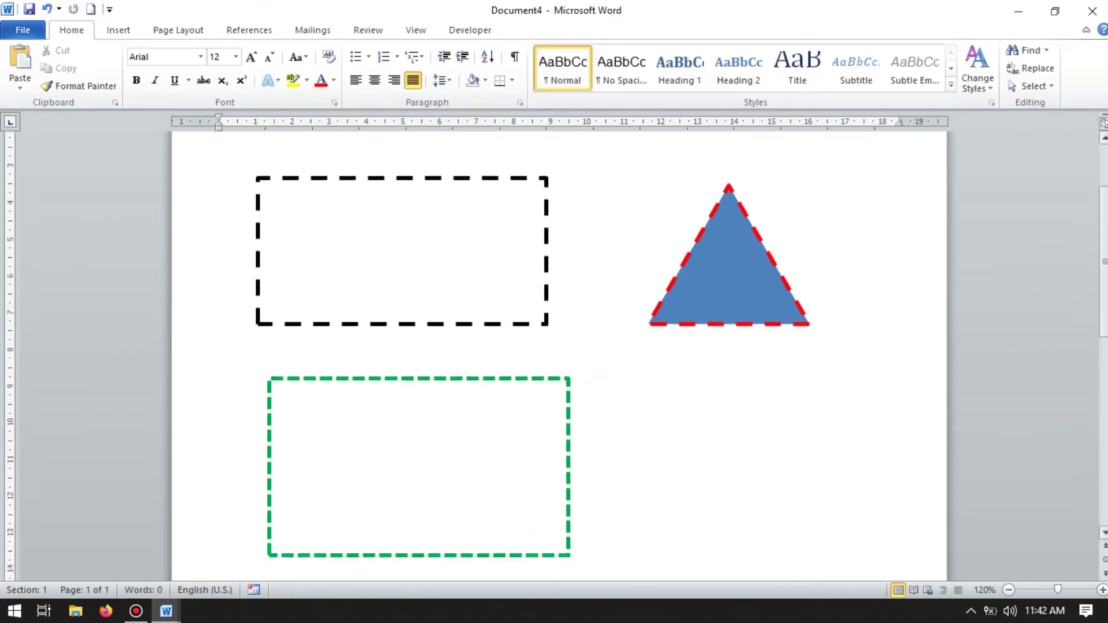
{"action": "left_click", "coordinate": [515, 297]}
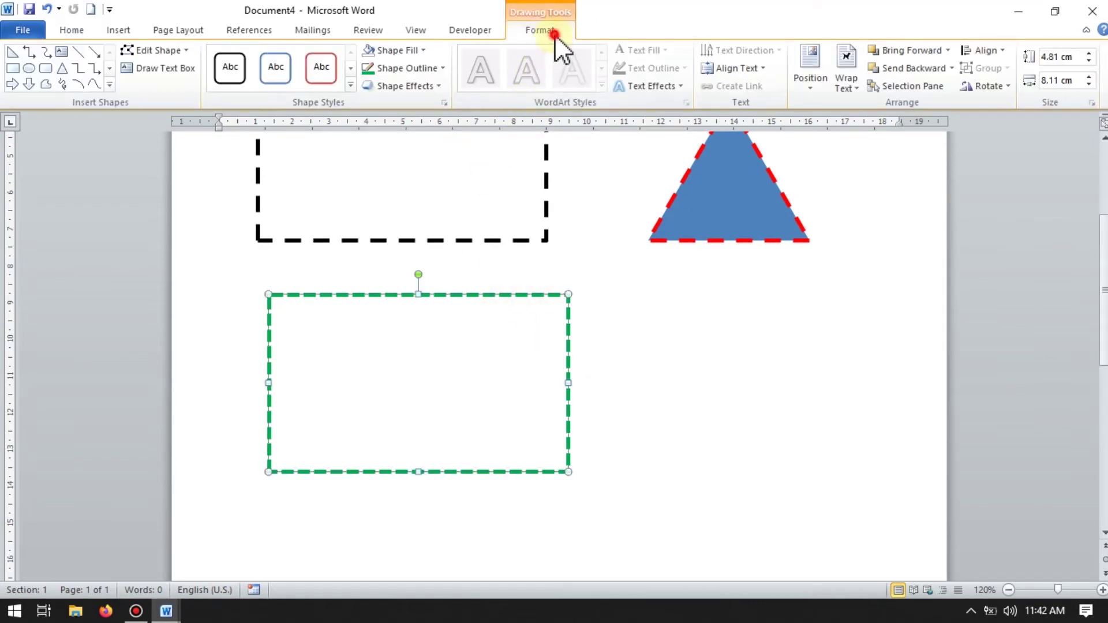
{"action": "left_click", "coordinate": [183, 53]}
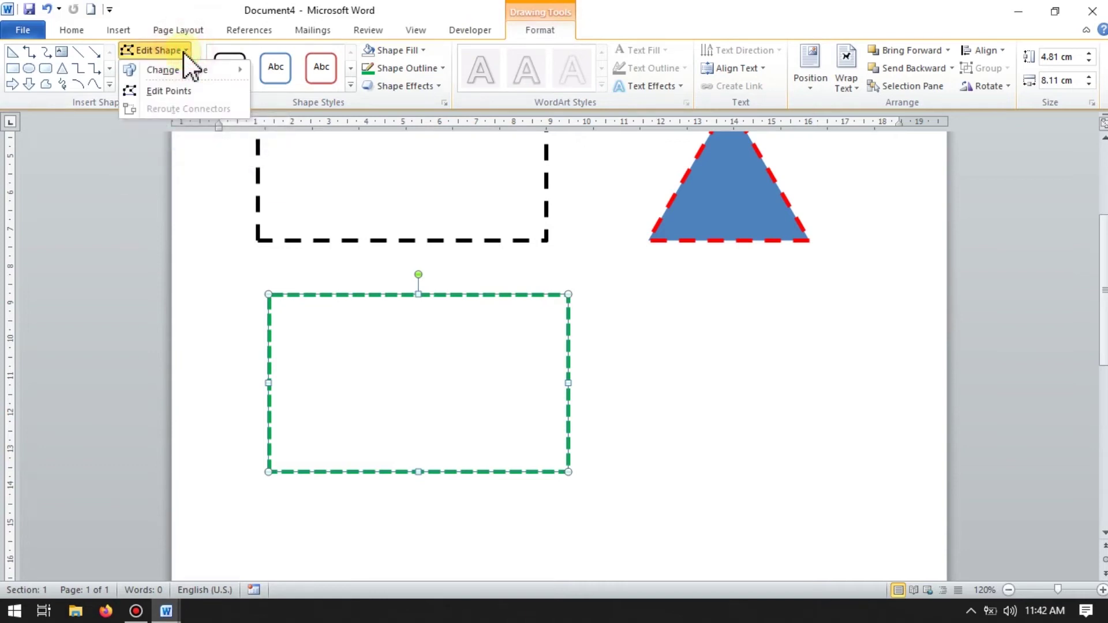
{"action": "left_click", "coordinate": [197, 92]}
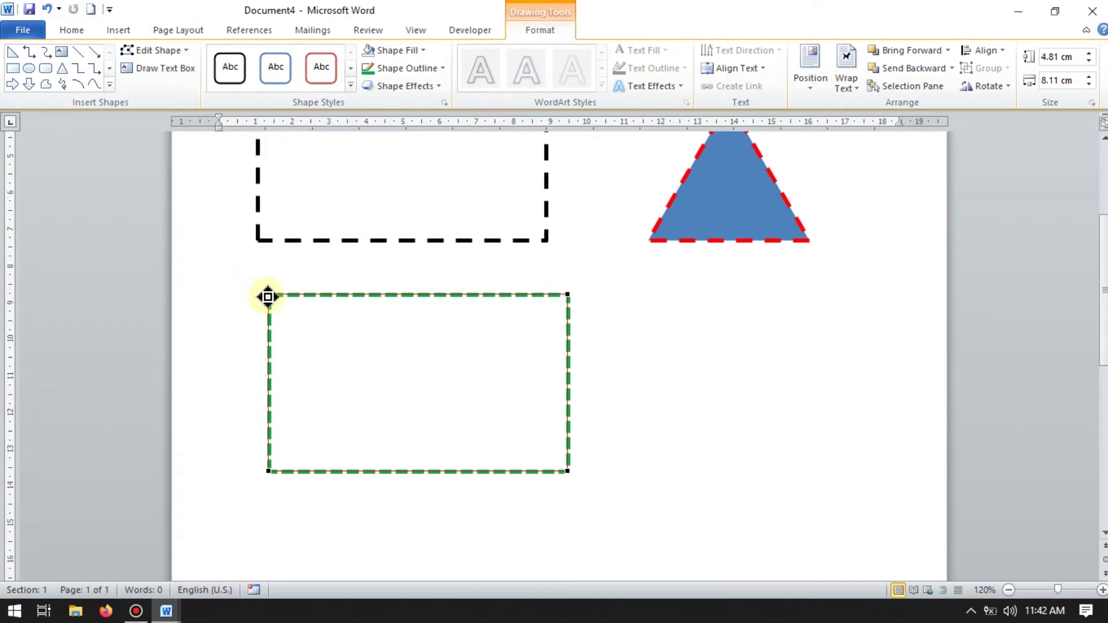
{"action": "left_click_drag", "start_coordinate": [269, 298], "coordinate": [360, 353]}
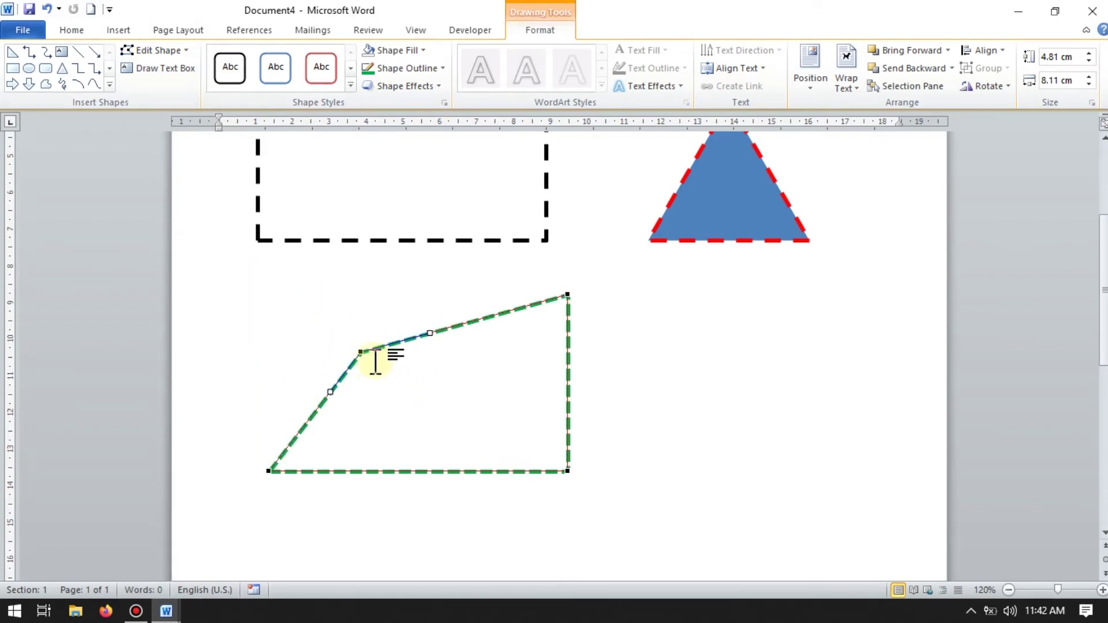
{"action": "left_click", "coordinate": [360, 353]}
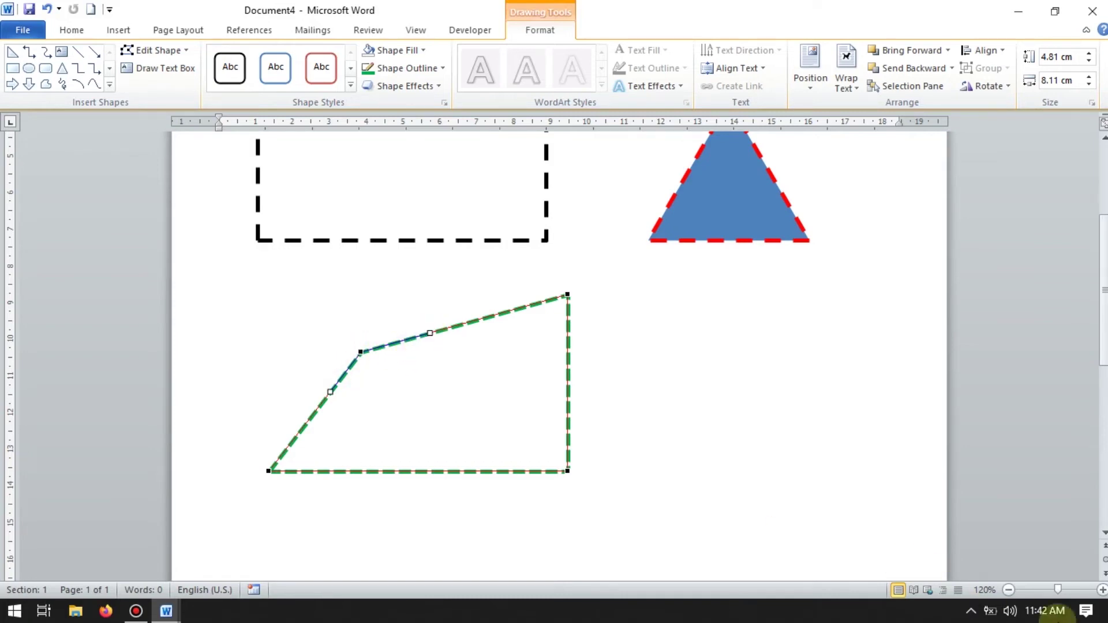
{"action": "left_click_drag", "start_coordinate": [1058, 590], "coordinate": [1069, 590]}
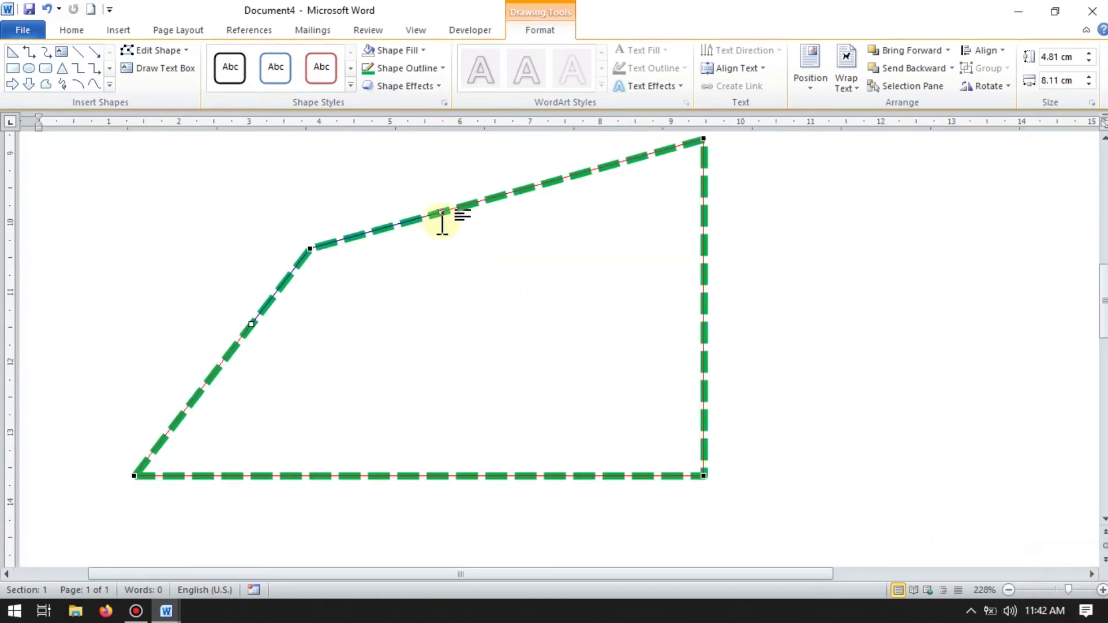
{"action": "left_click_drag", "start_coordinate": [440, 213], "coordinate": [581, 339]}
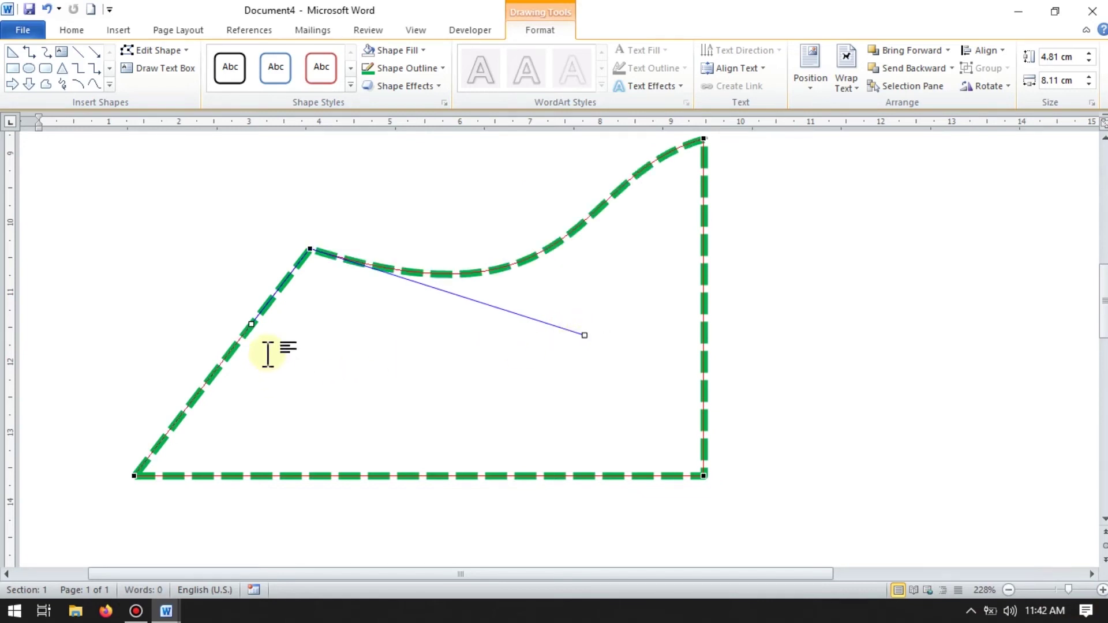
Bend the left, right and bottom edges and the top-right corner into wavy curves.
{"action": "left_click_drag", "start_coordinate": [252, 323], "coordinate": [102, 324]}
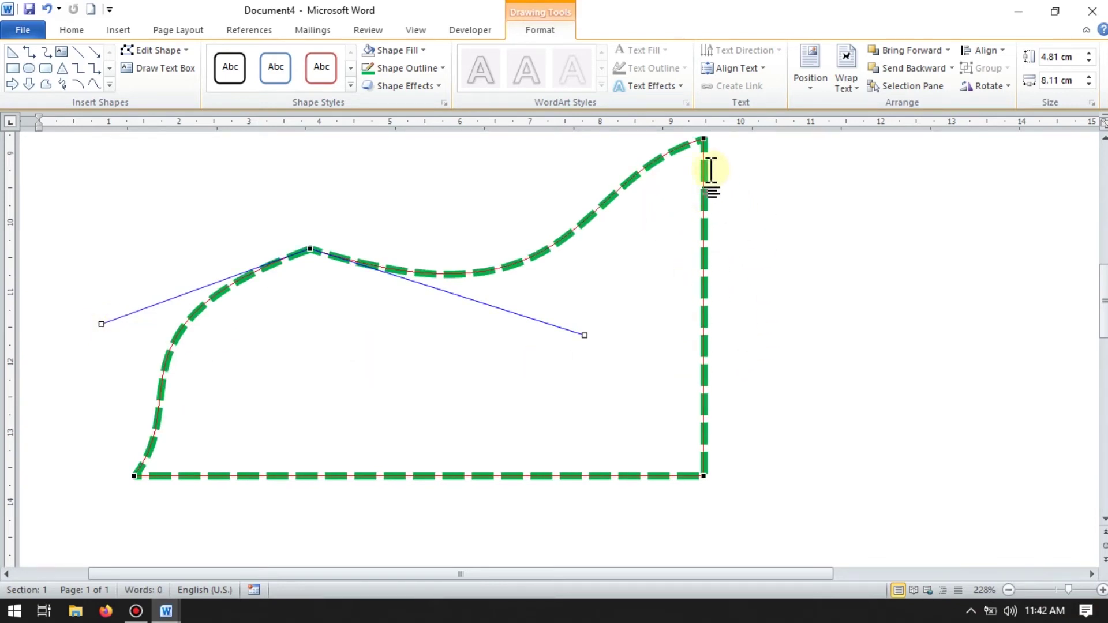
{"action": "left_click", "coordinate": [702, 140]}
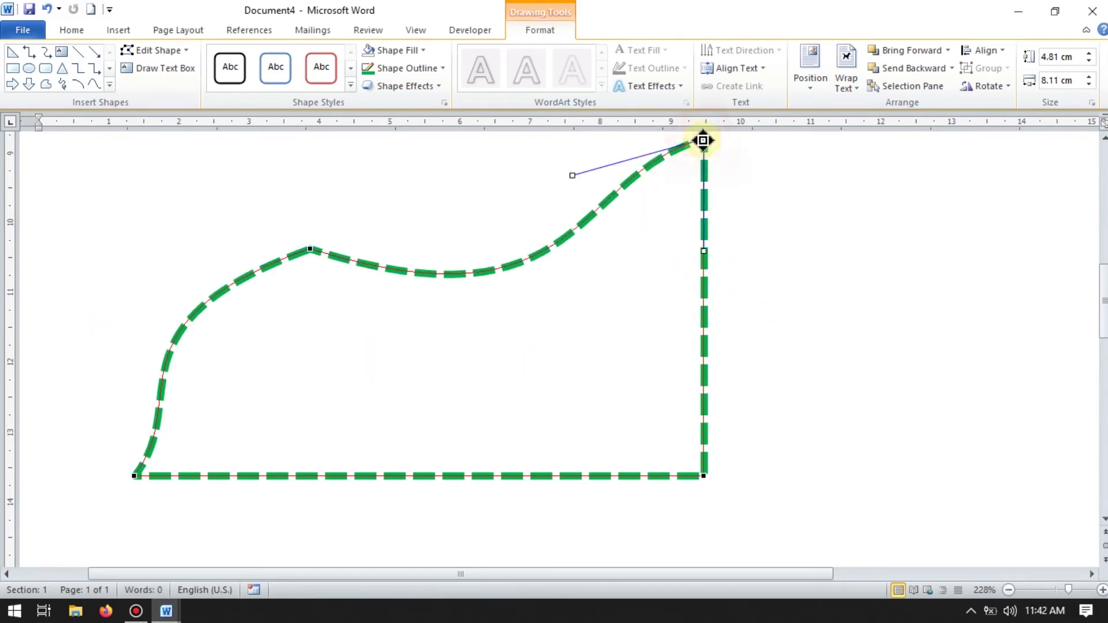
{"action": "left_click_drag", "start_coordinate": [573, 178], "coordinate": [507, 191]}
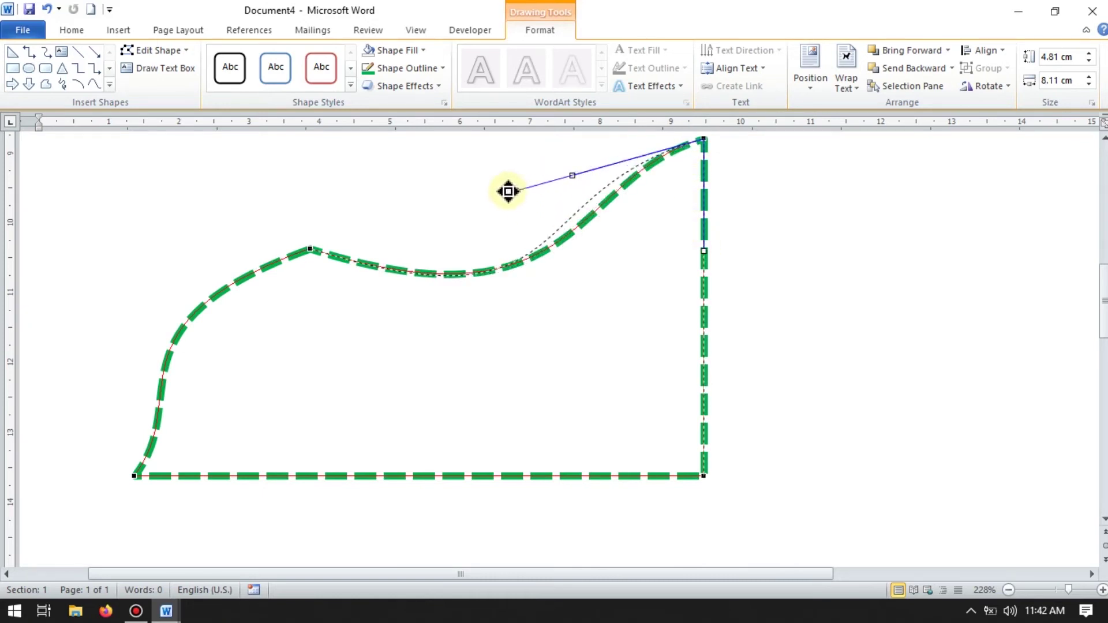
{"action": "left_click_drag", "start_coordinate": [507, 191], "coordinate": [532, 209]}
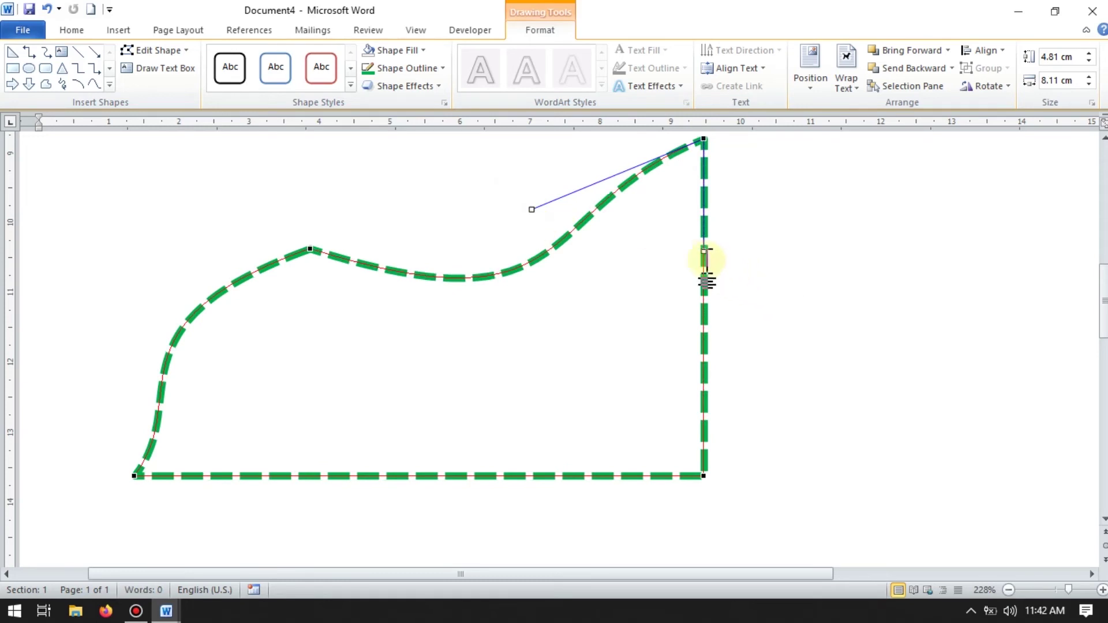
{"action": "mouse_move", "coordinate": [707, 250]}
{"action": "left_mouse_down"}
{"action": "mouse_move", "coordinate": [803, 401]}
{"action": "mouse_move", "coordinate": [791, 399]}
{"action": "left_mouse_up"}
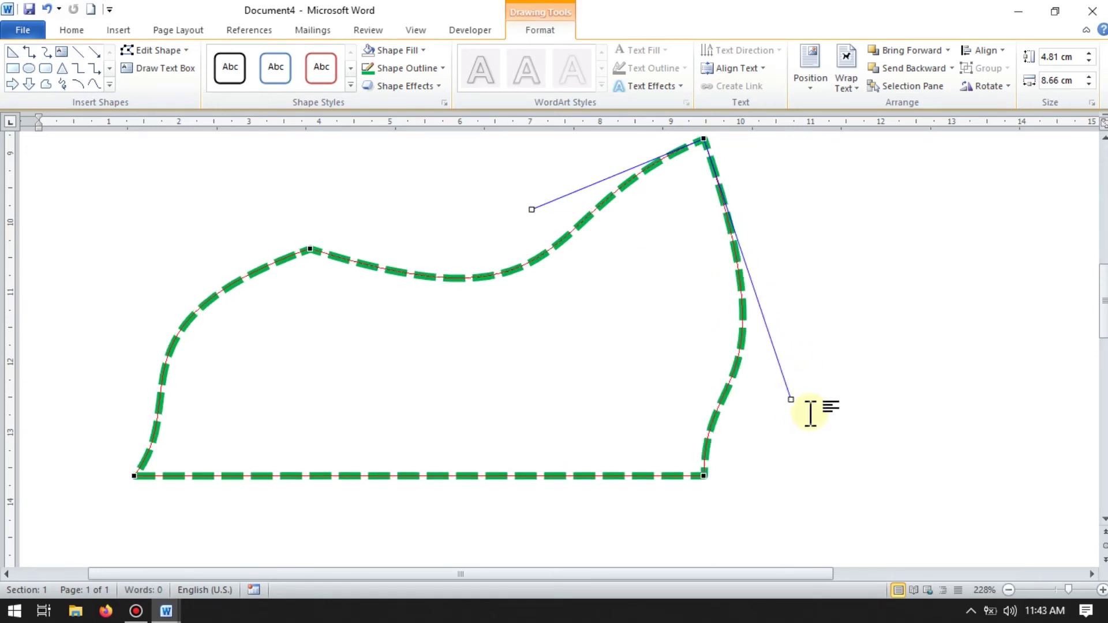
{"action": "left_click", "coordinate": [701, 475]}
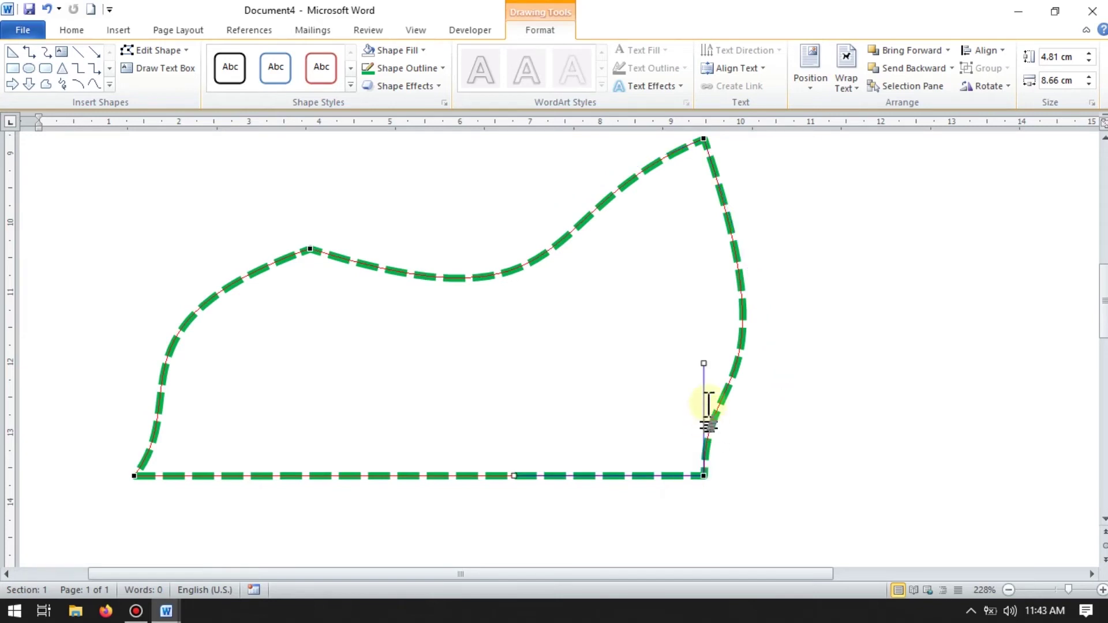
{"action": "mouse_move", "coordinate": [683, 363]}
{"action": "left_mouse_down"}
{"action": "mouse_move", "coordinate": [651, 361]}
{"action": "mouse_move", "coordinate": [601, 327]}
{"action": "left_mouse_up"}
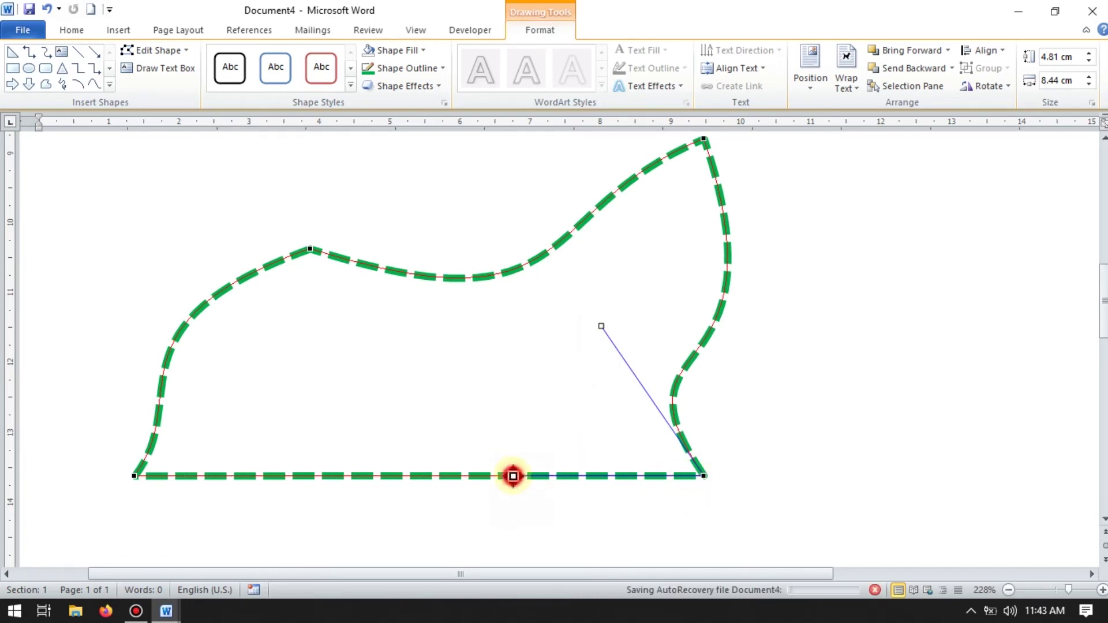
{"action": "left_click_drag", "start_coordinate": [514, 475], "coordinate": [509, 388]}
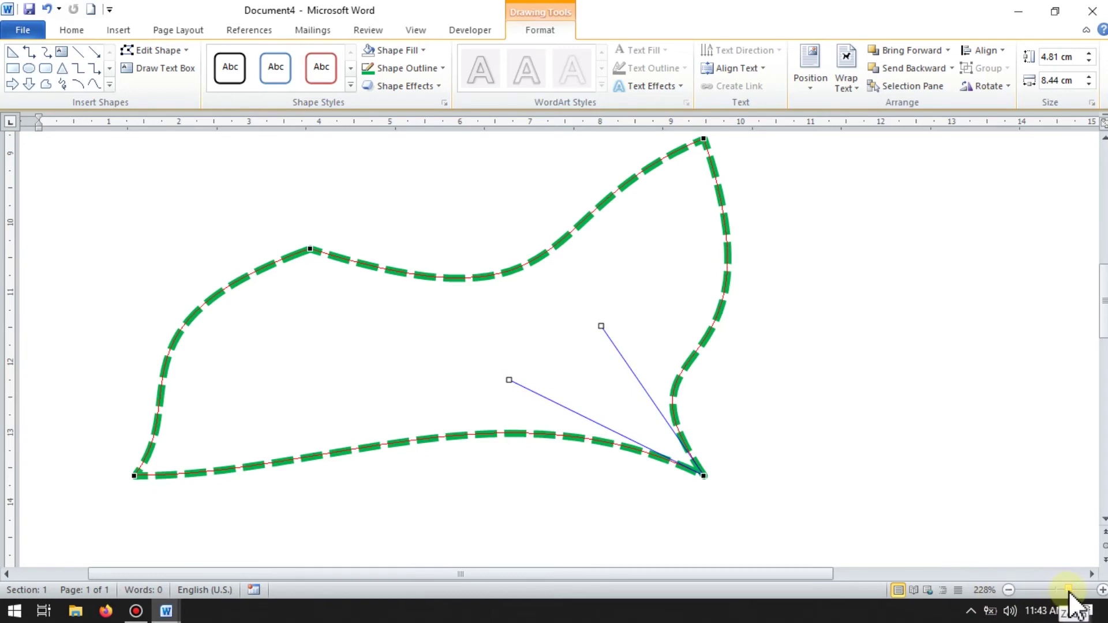
Zoom out to the whole page and finish editing the green shape's points.
{"action": "left_click_drag", "start_coordinate": [1069, 590], "coordinate": [1061, 589]}
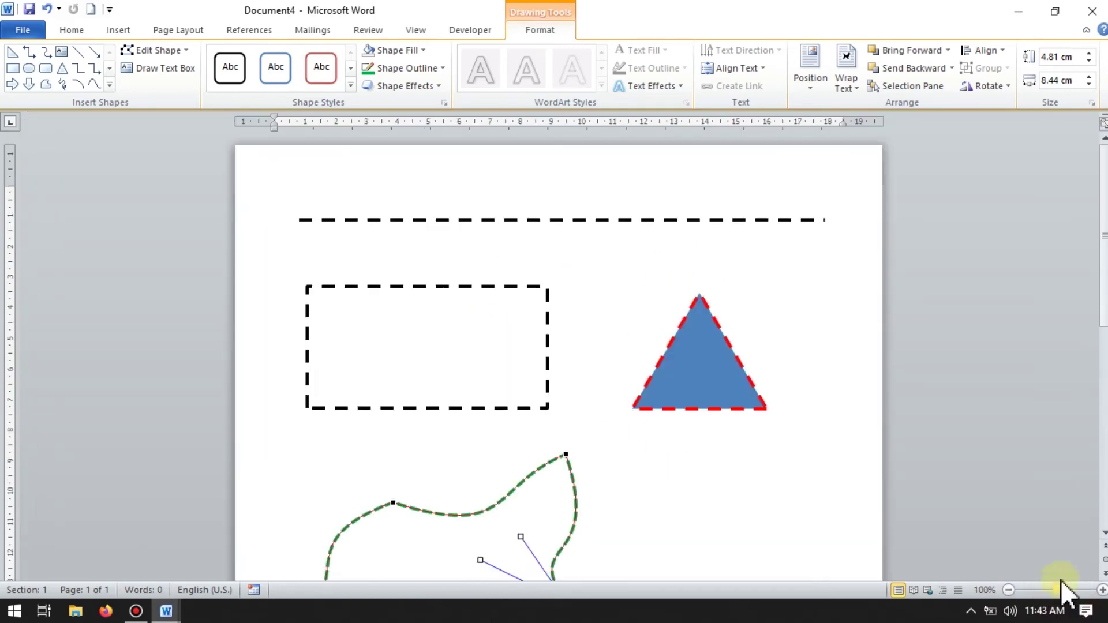
{"action": "left_click_drag", "start_coordinate": [1103, 309], "coordinate": [1103, 323]}
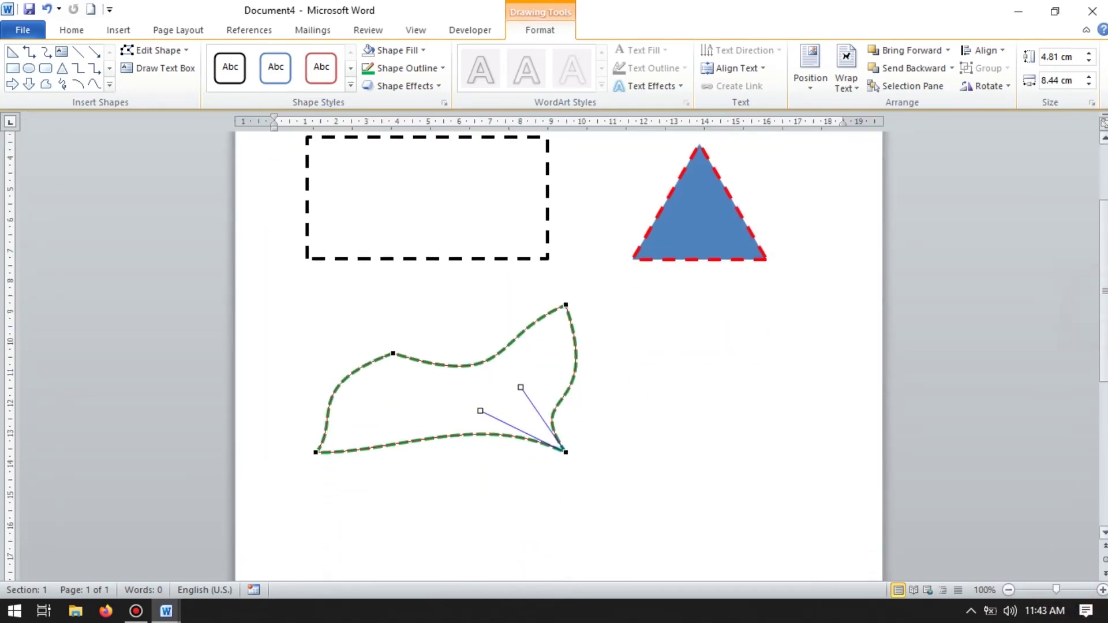
{"action": "left_click", "coordinate": [685, 381]}
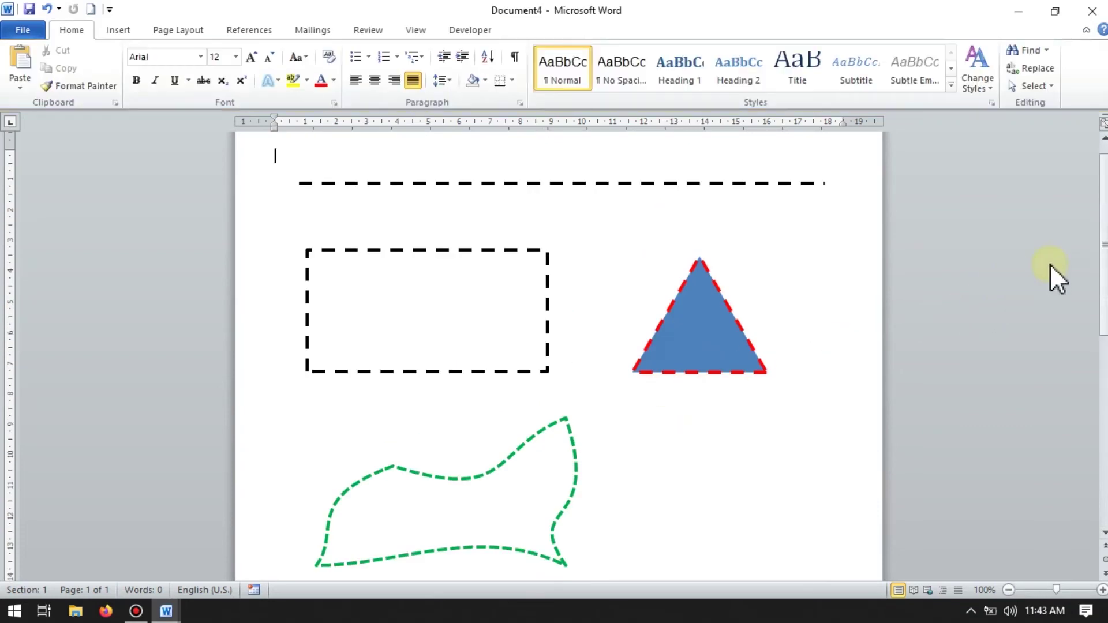
{"action": "mouse_move", "coordinate": [1099, 286]}
{"action": "left_mouse_down"}
{"action": "mouse_move", "coordinate": [1106, 312]}
{"action": "mouse_move", "coordinate": [1067, 335]}
{"action": "left_mouse_up"}
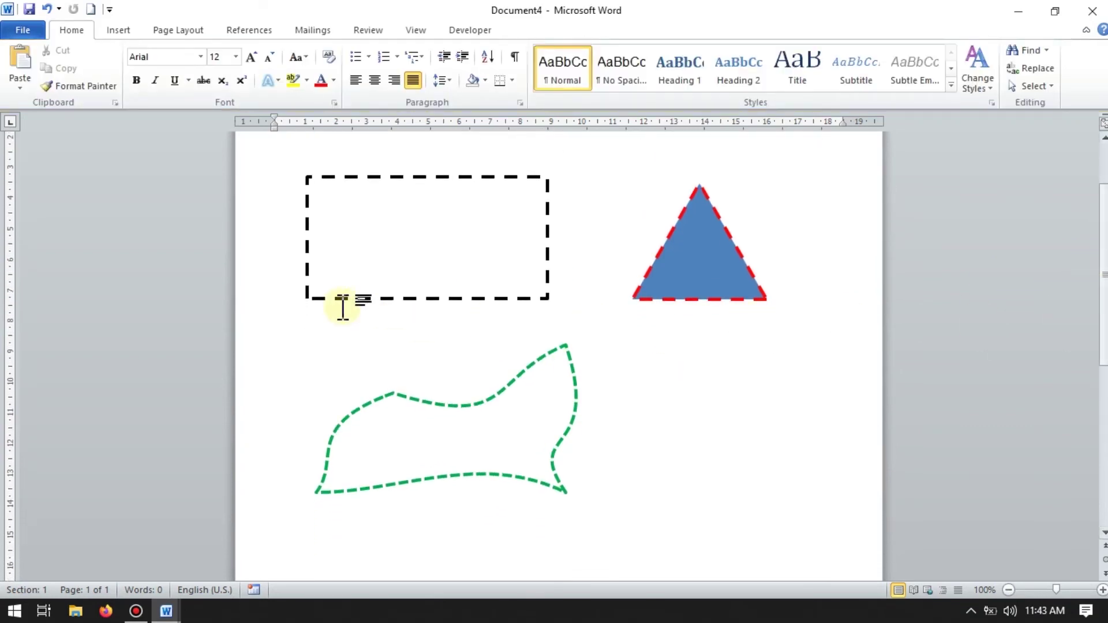
Move the wavy green dashed shape right to sit beneath the rectangle and triangle.
{"action": "left_click", "coordinate": [398, 395]}
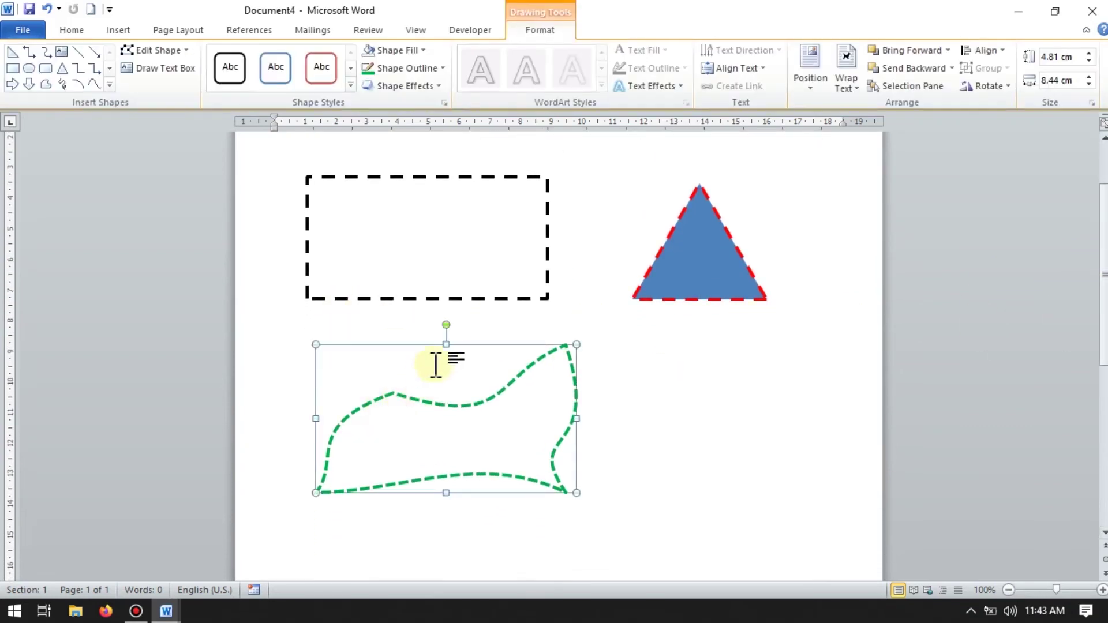
{"action": "left_click_drag", "start_coordinate": [463, 343], "coordinate": [611, 333]}
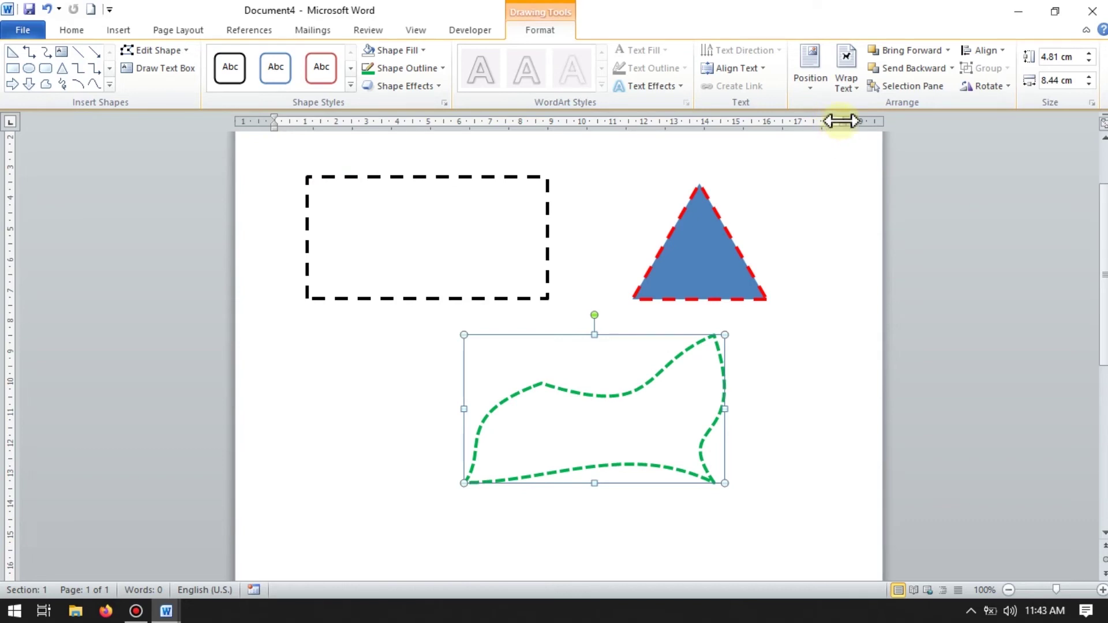
{"action": "left_click_drag", "start_coordinate": [840, 120], "coordinate": [681, 123]}
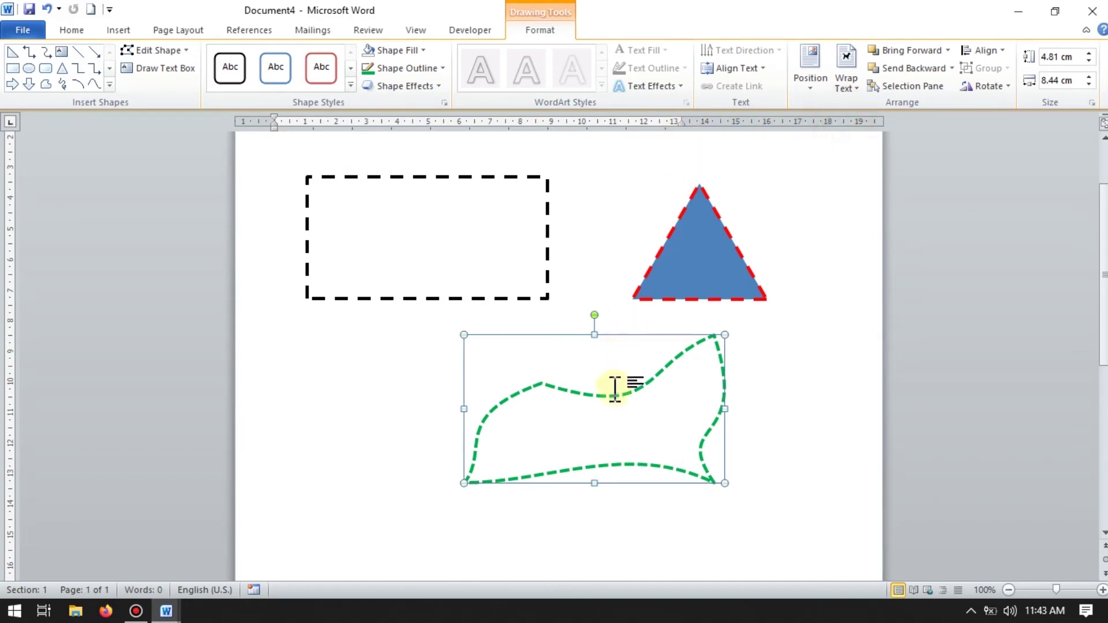
{"action": "left_click_drag", "start_coordinate": [681, 123], "coordinate": [801, 156]}
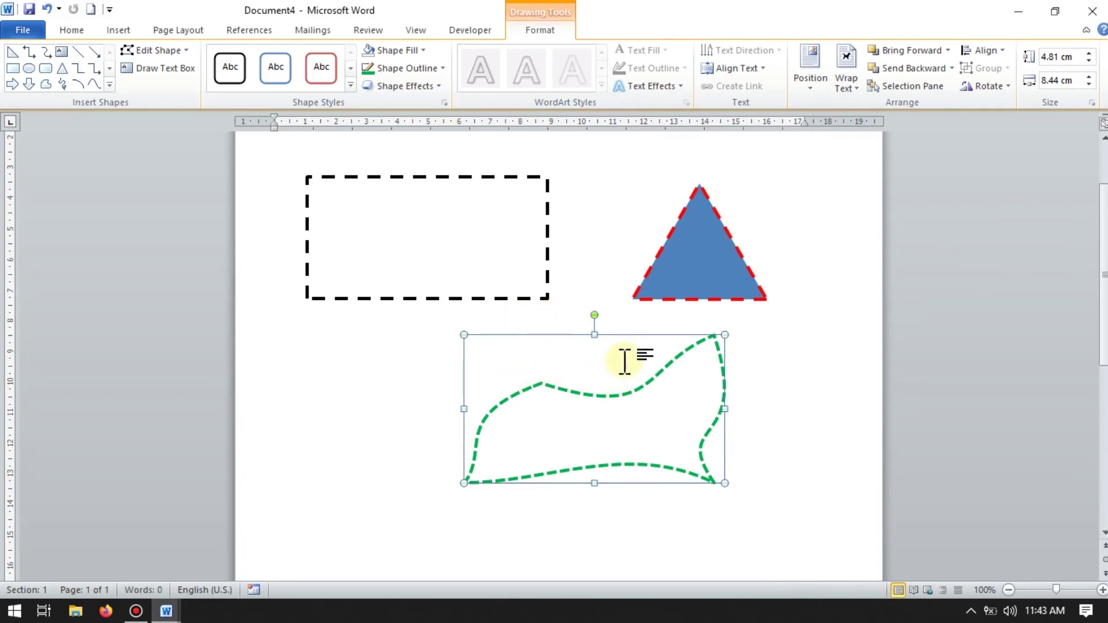
{"action": "mouse_move", "coordinate": [629, 335]}
{"action": "left_mouse_down"}
{"action": "mouse_move", "coordinate": [474, 322]}
{"action": "mouse_move", "coordinate": [655, 342]}
{"action": "left_mouse_up"}
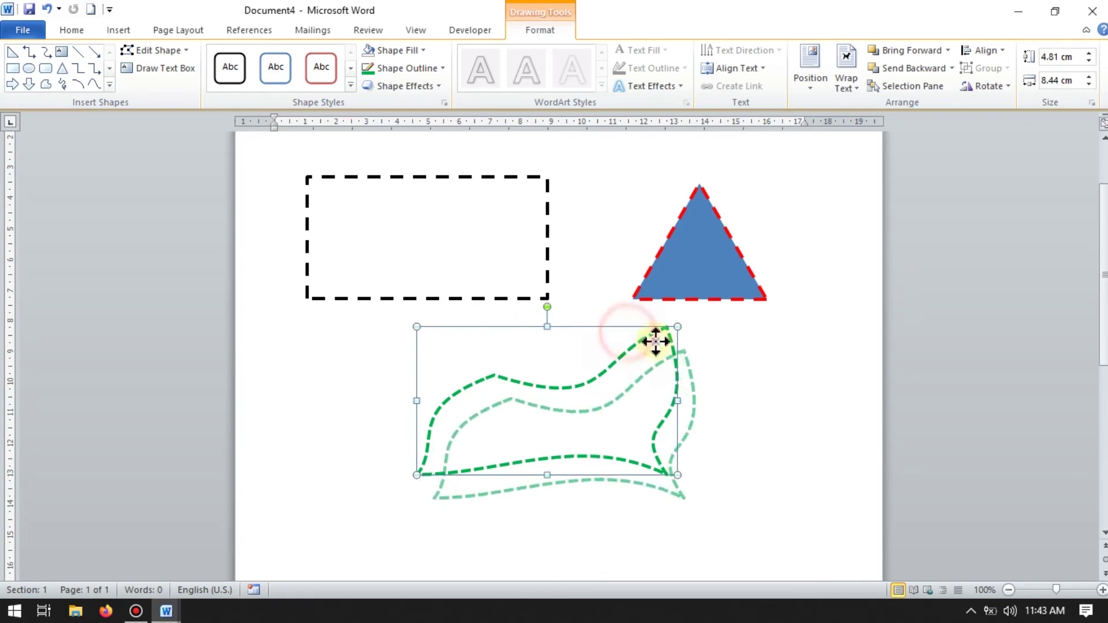
{"action": "left_click", "coordinate": [732, 378]}
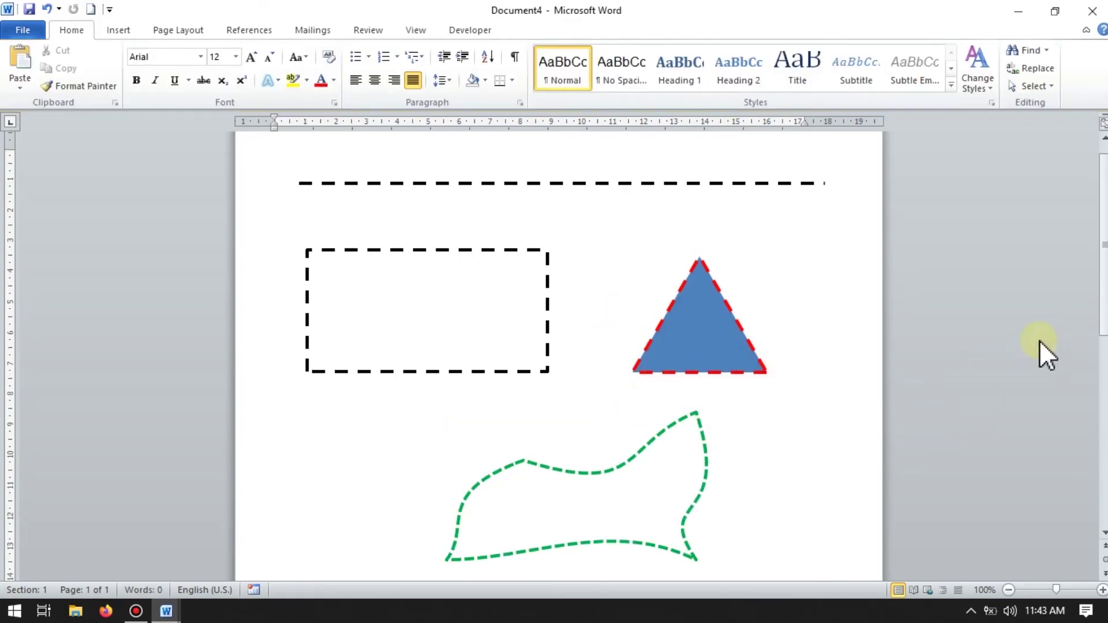
{"action": "left_click_drag", "start_coordinate": [1105, 294], "coordinate": [1104, 287]}
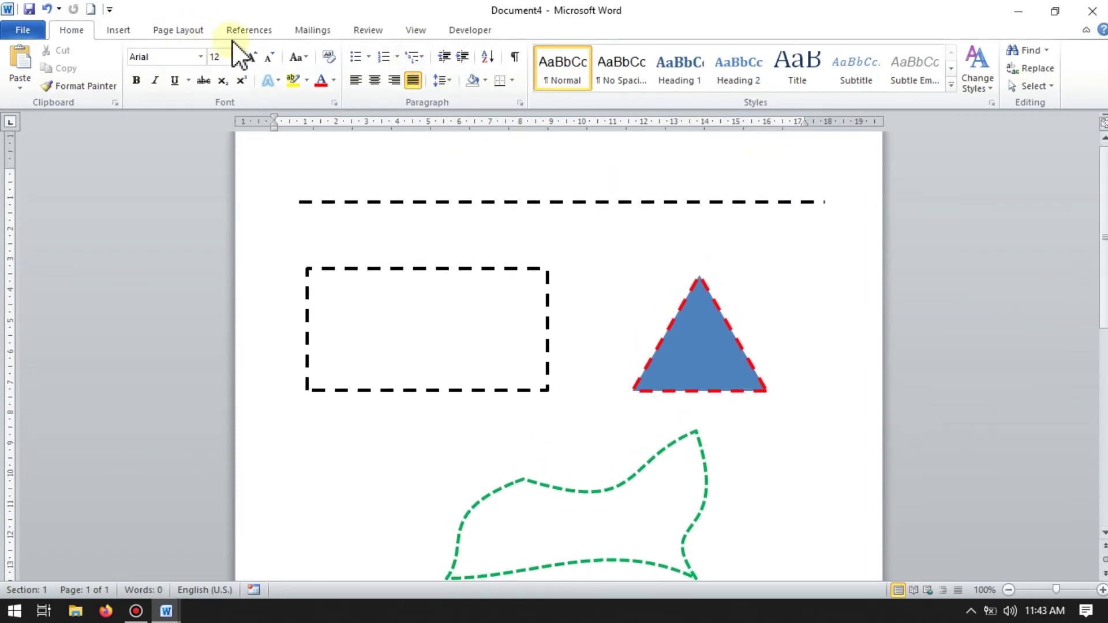
Open the Insert shapes gallery, then start a new blank document.
{"action": "left_click", "coordinate": [117, 30]}
{"action": "left_click", "coordinate": [237, 77]}
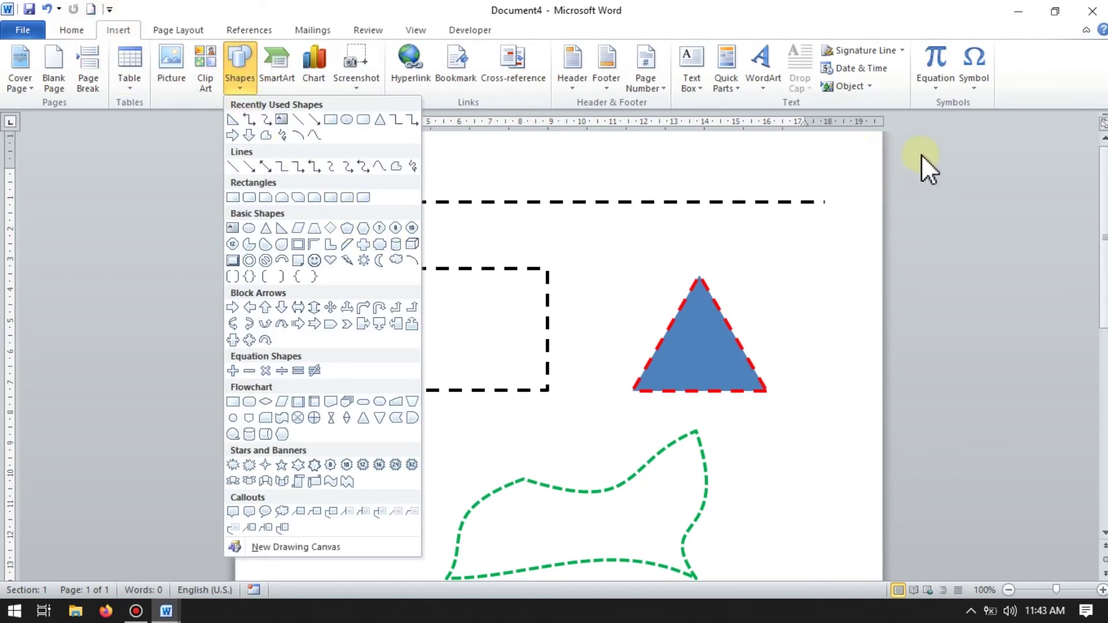
{"action": "left_click", "coordinate": [90, 9]}
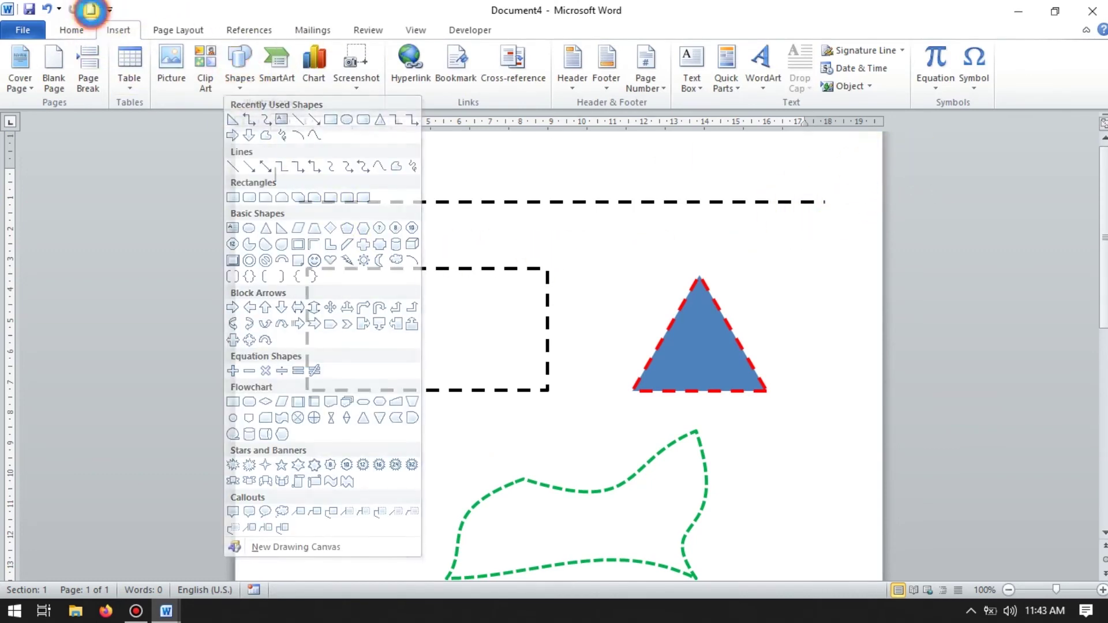
Close the blank and coloured-shapes documents and minimize the dashed-shapes document to reach Document3.
{"action": "left_click", "coordinate": [1093, 11]}
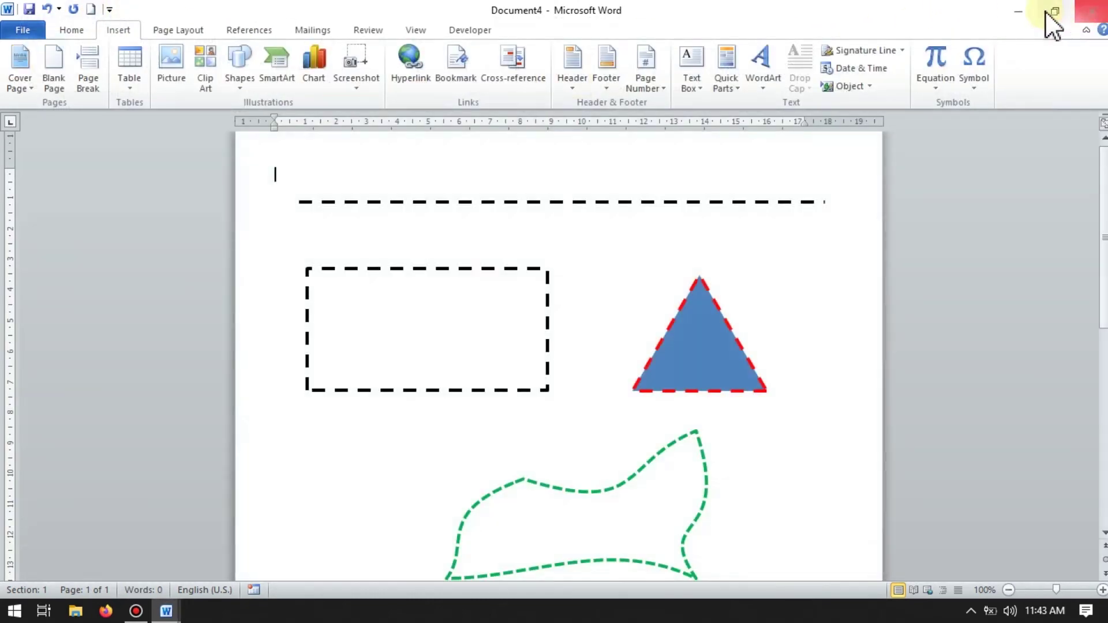
{"action": "left_click", "coordinate": [1092, 11]}
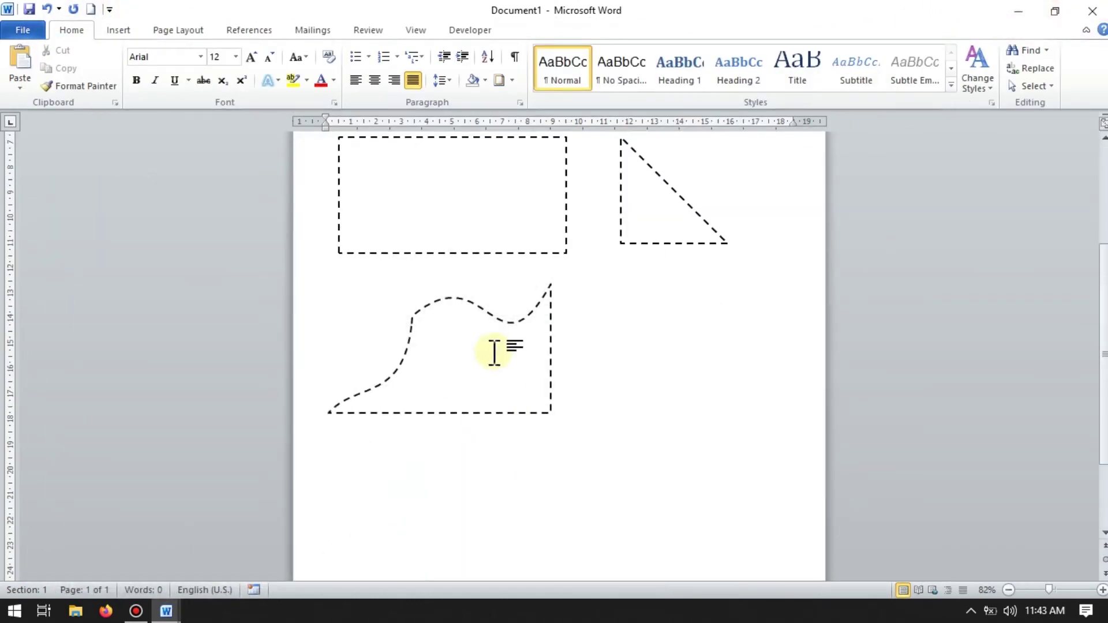
{"action": "left_click", "coordinate": [1014, 14]}
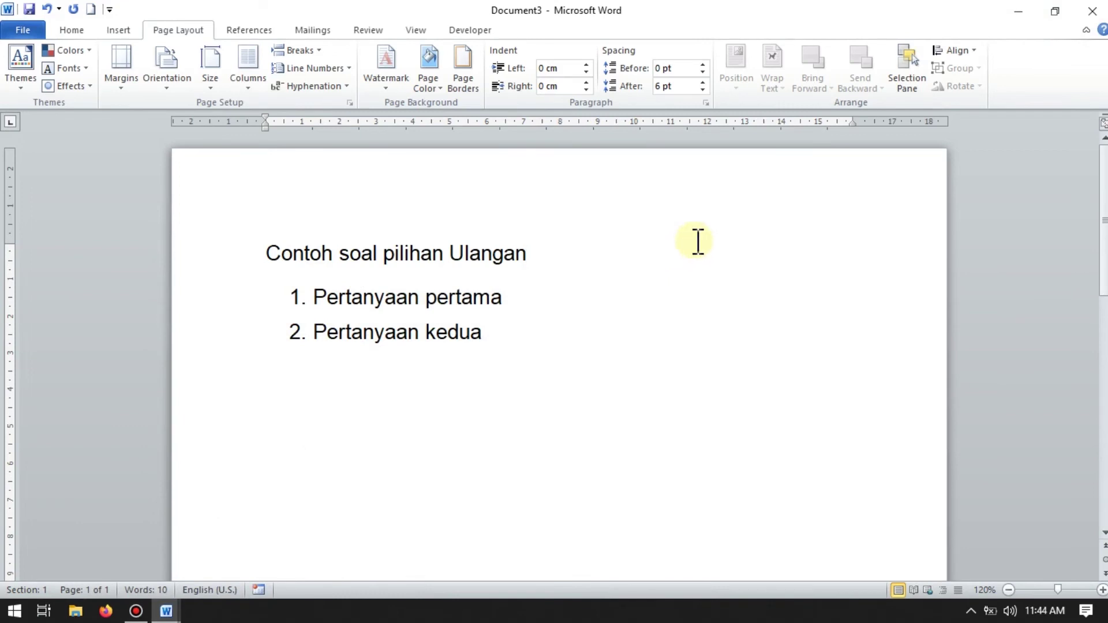
On the Home tab, select the full heading line 'Contoh soal pilihan Ulangan'.
{"action": "left_click", "coordinate": [586, 250]}
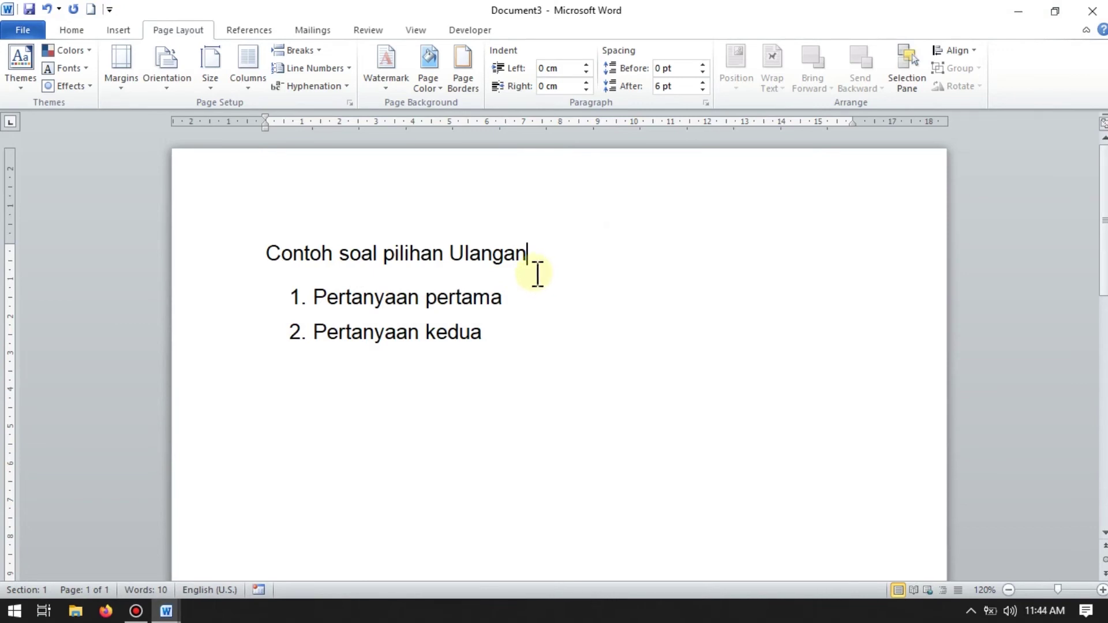
{"action": "left_click", "coordinate": [71, 33]}
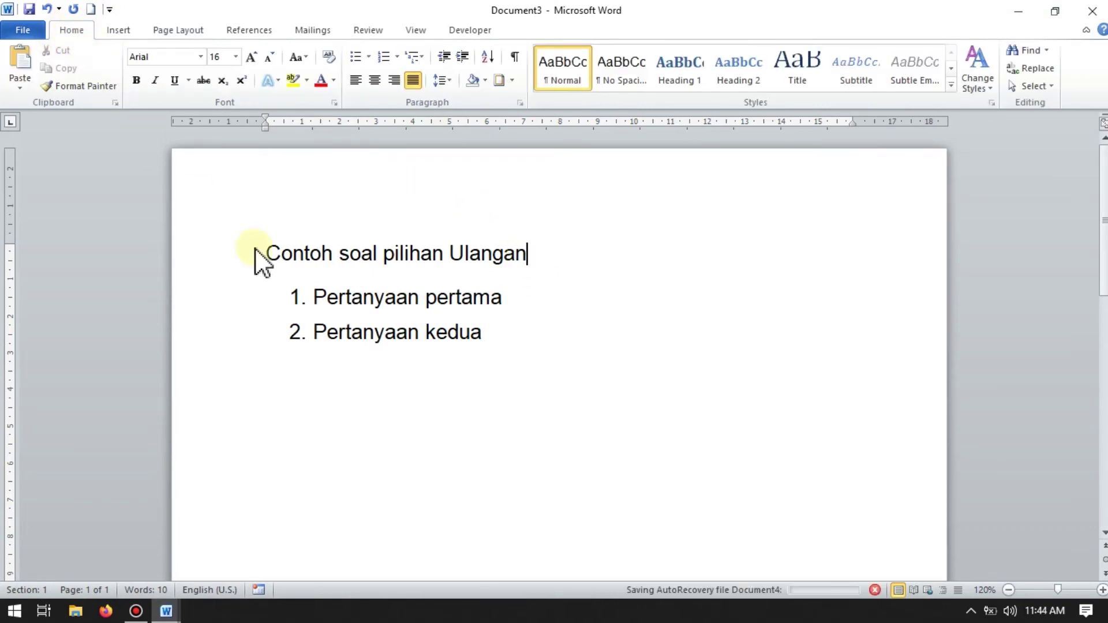
{"action": "left_click", "coordinate": [534, 254]}
{"action": "left_click_drag", "start_coordinate": [507, 254], "coordinate": [300, 240]}
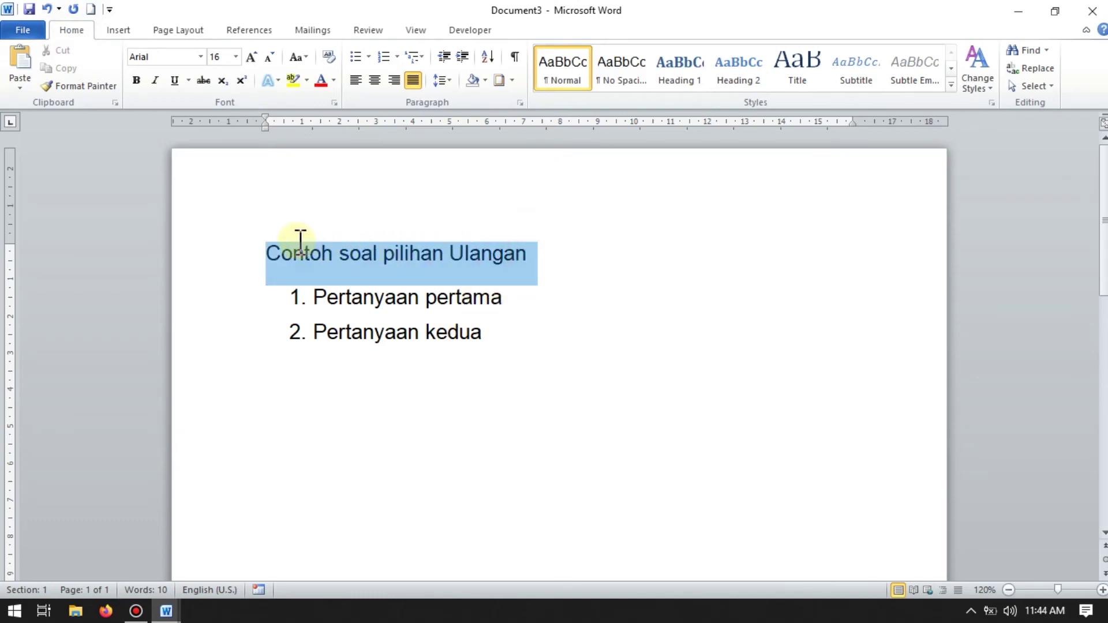
{"action": "left_click", "coordinate": [83, 33]}
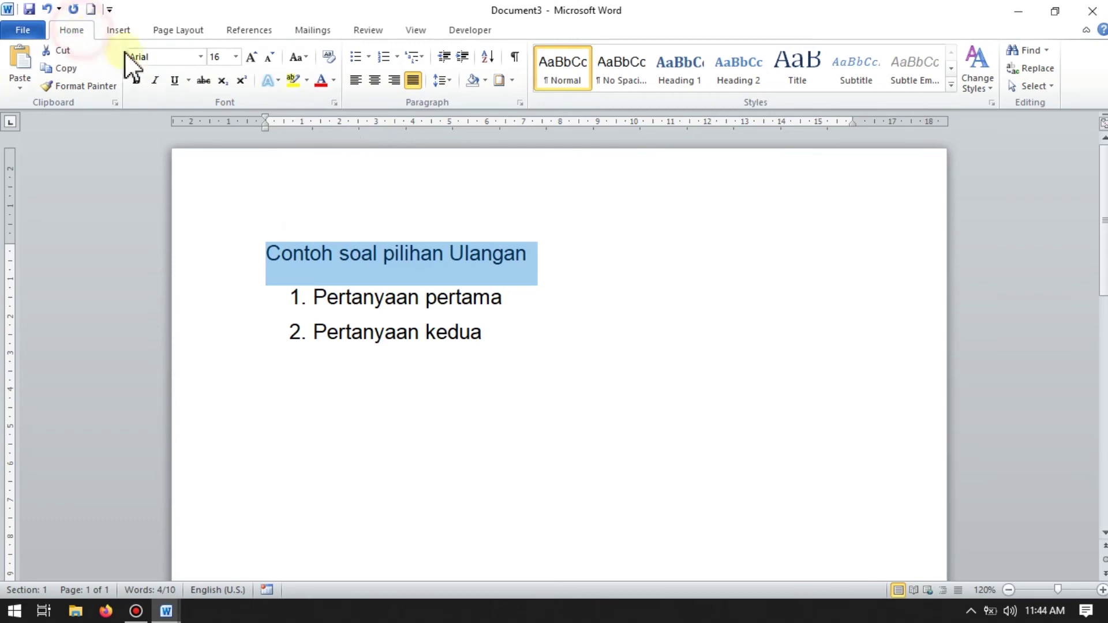
Apply a dashed 2¼ pt bottom-only paragraph border to the heading through Borders and Shading.
{"action": "left_click", "coordinate": [511, 81]}
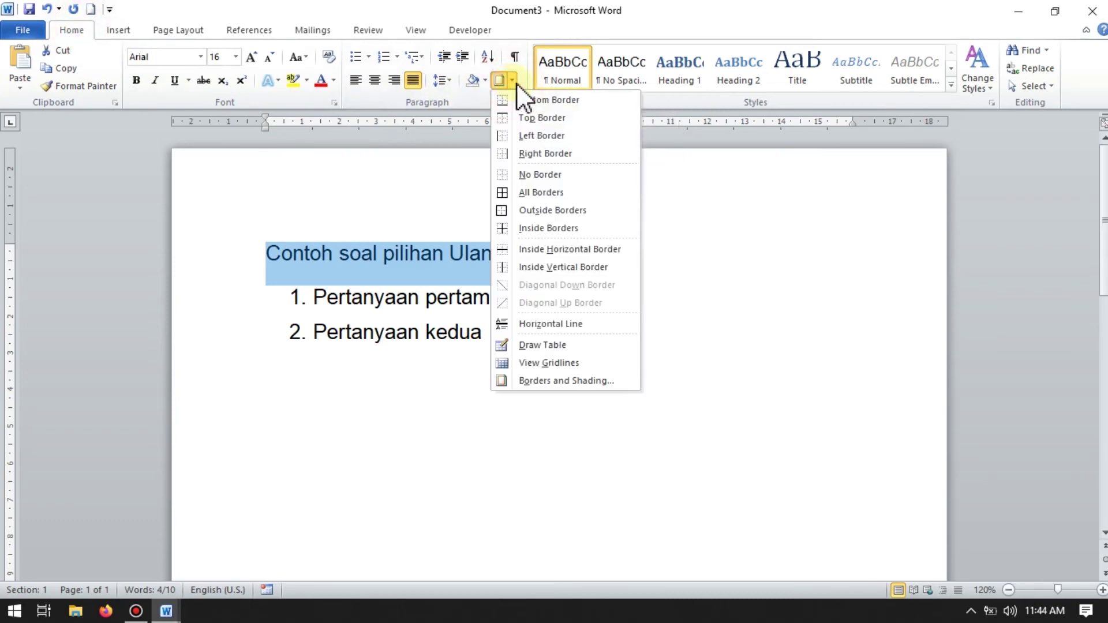
{"action": "left_click", "coordinate": [557, 380]}
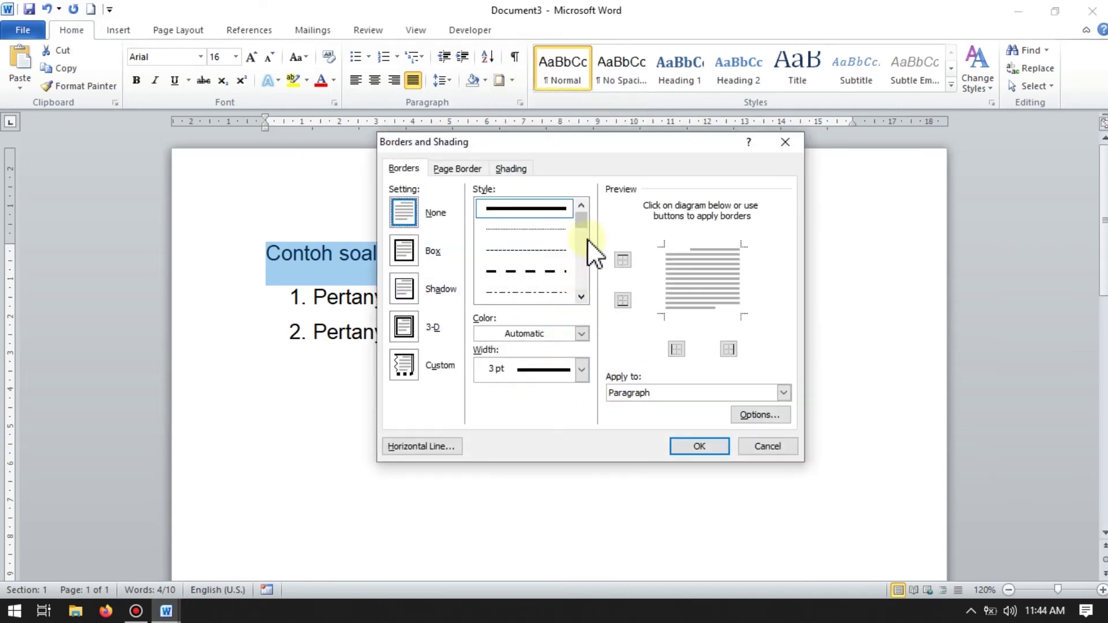
{"action": "left_click", "coordinate": [543, 271]}
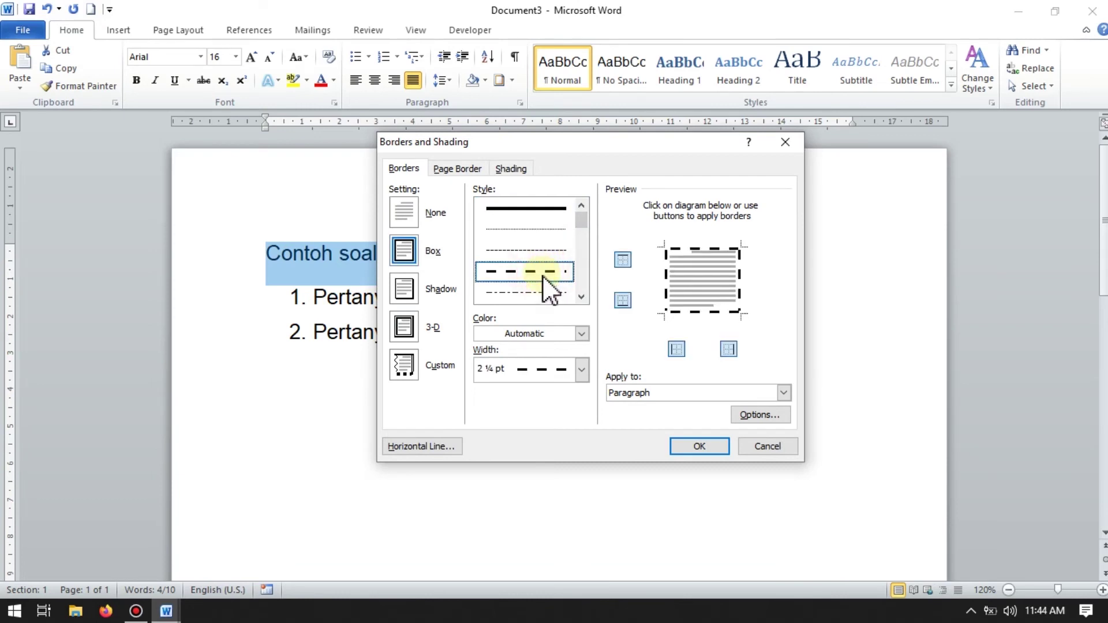
{"action": "left_click", "coordinate": [582, 369]}
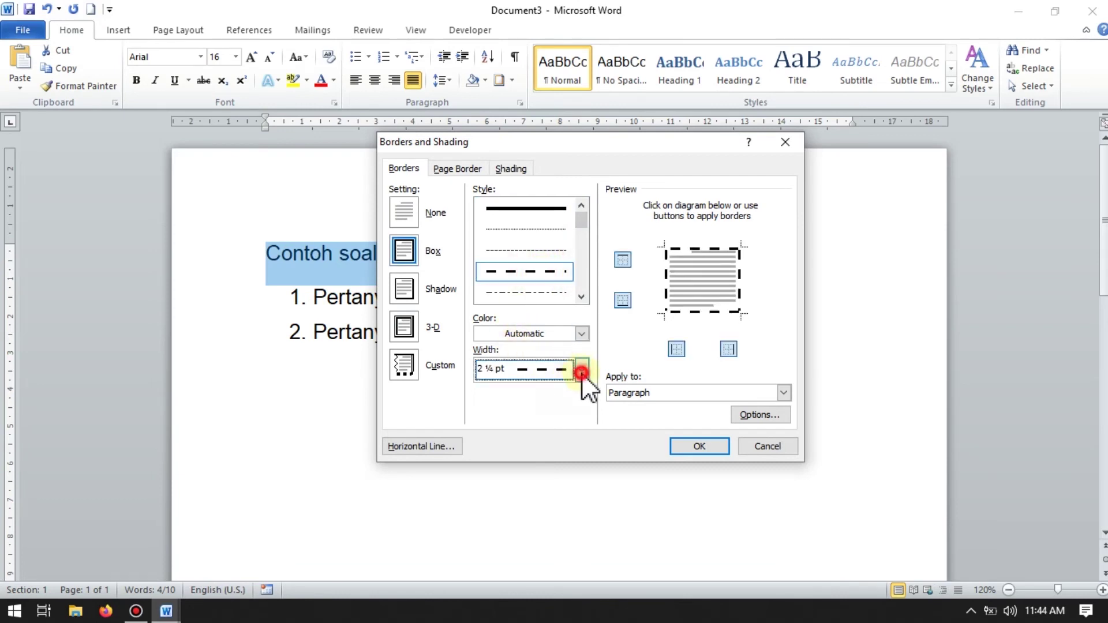
{"action": "left_click", "coordinate": [580, 369]}
{"action": "left_click", "coordinate": [664, 274]}
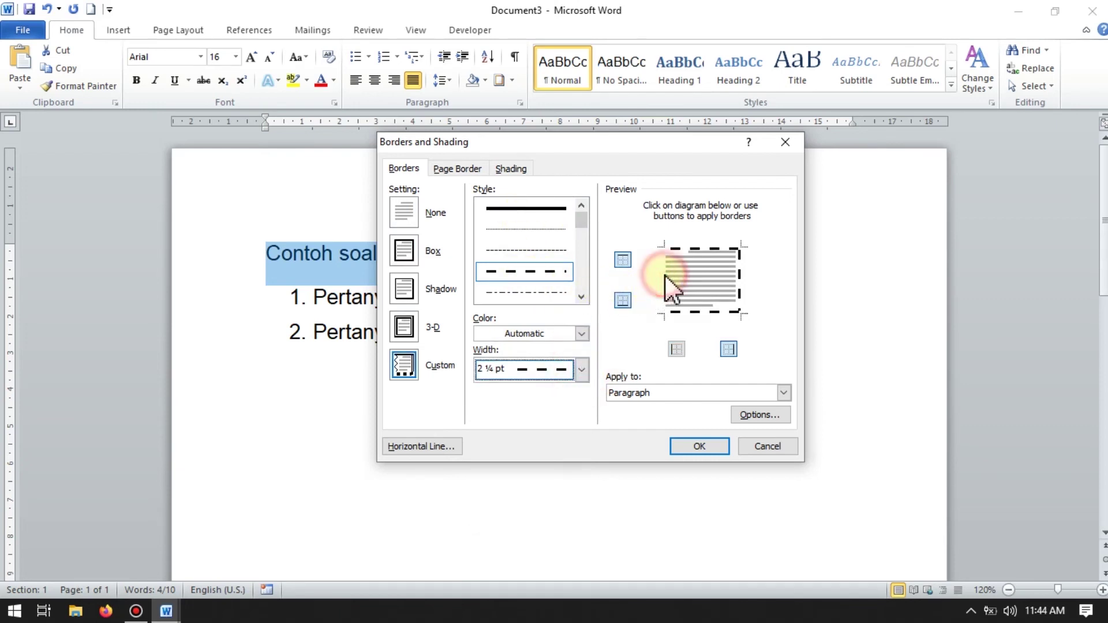
{"action": "left_click", "coordinate": [694, 249]}
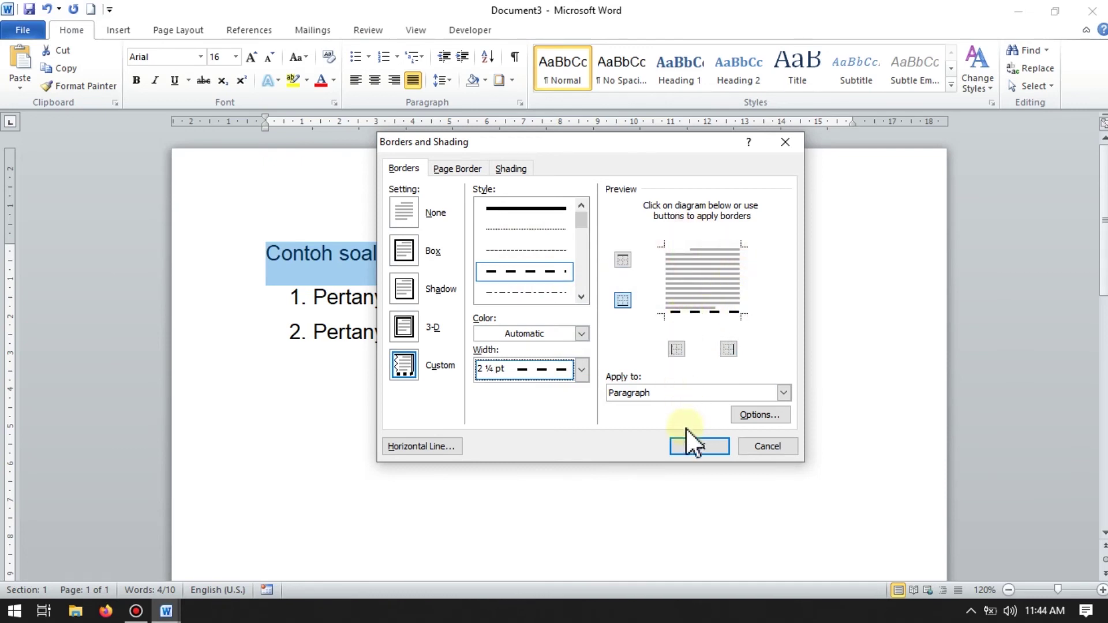
{"action": "left_click", "coordinate": [685, 445]}
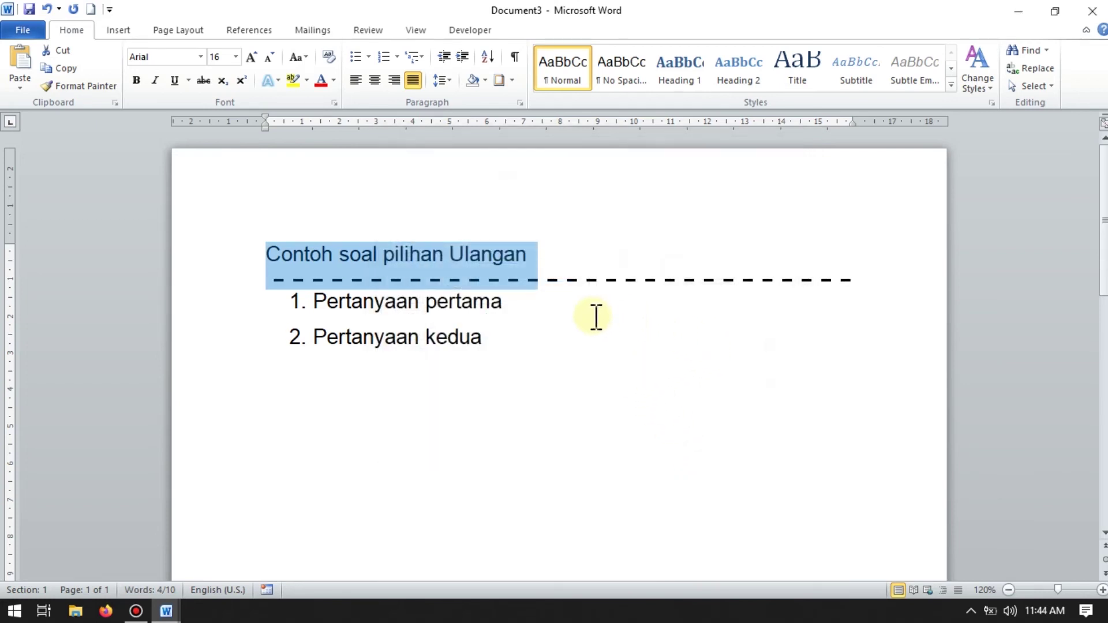
{"action": "left_click", "coordinate": [593, 316]}
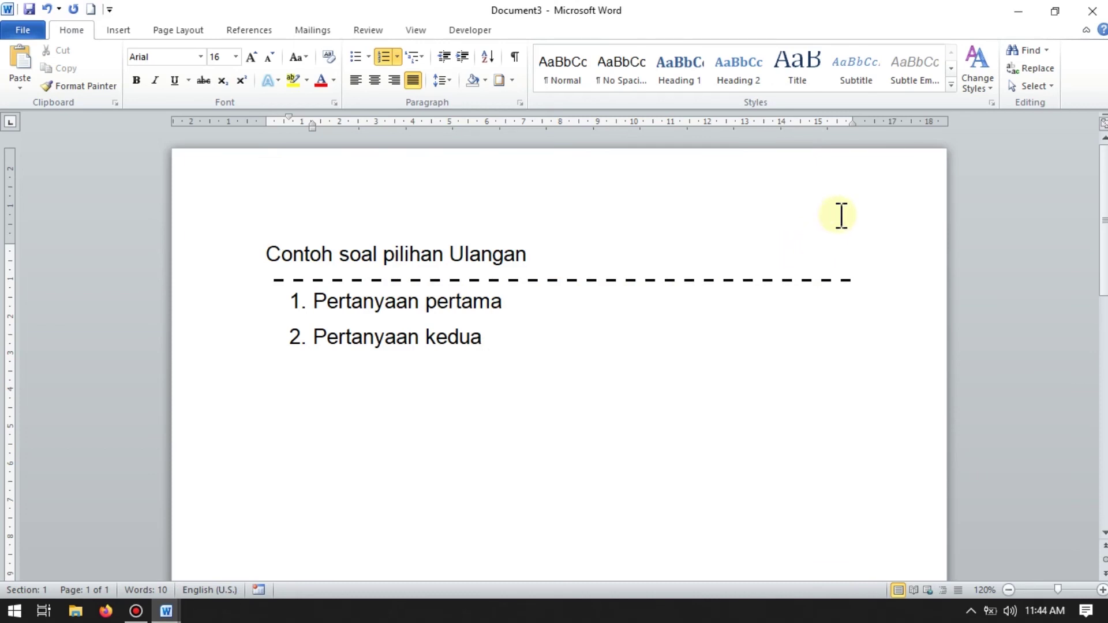
Adjust the ruler's right indent and left margin so the heading fits on one line.
{"action": "left_click_drag", "start_coordinate": [851, 122], "coordinate": [697, 122]}
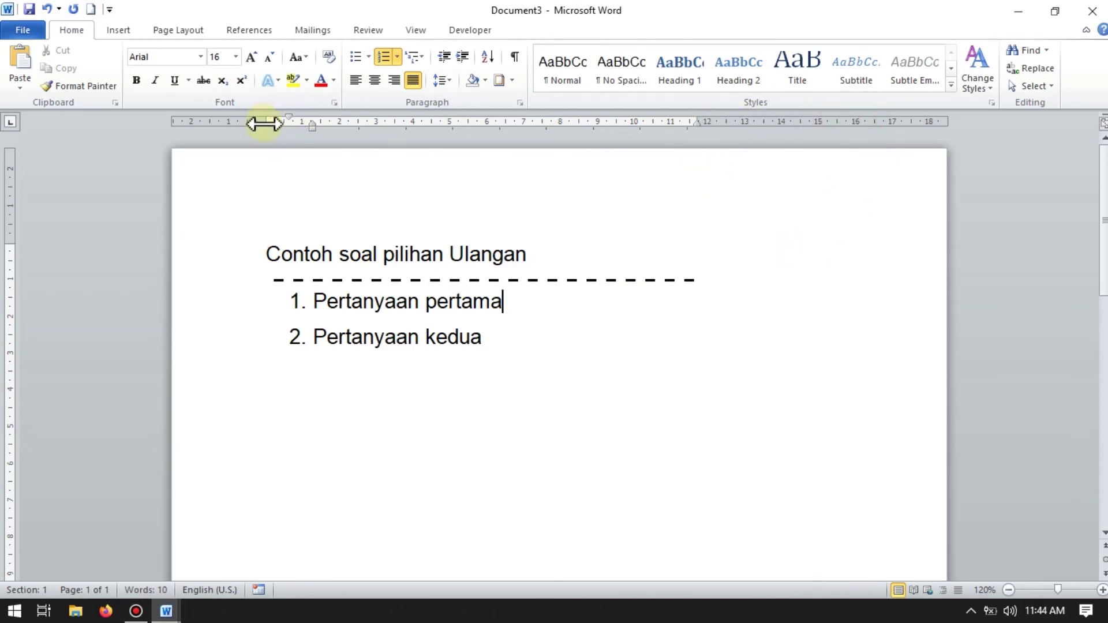
{"action": "left_click_drag", "start_coordinate": [264, 123], "coordinate": [449, 122]}
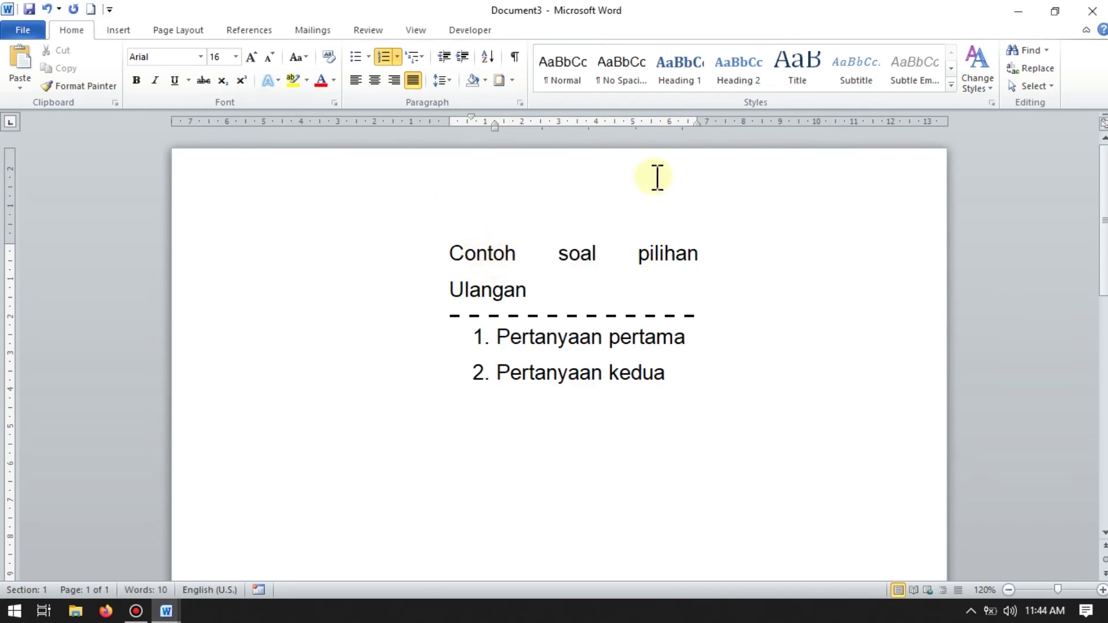
{"action": "left_click_drag", "start_coordinate": [694, 122], "coordinate": [826, 122]}
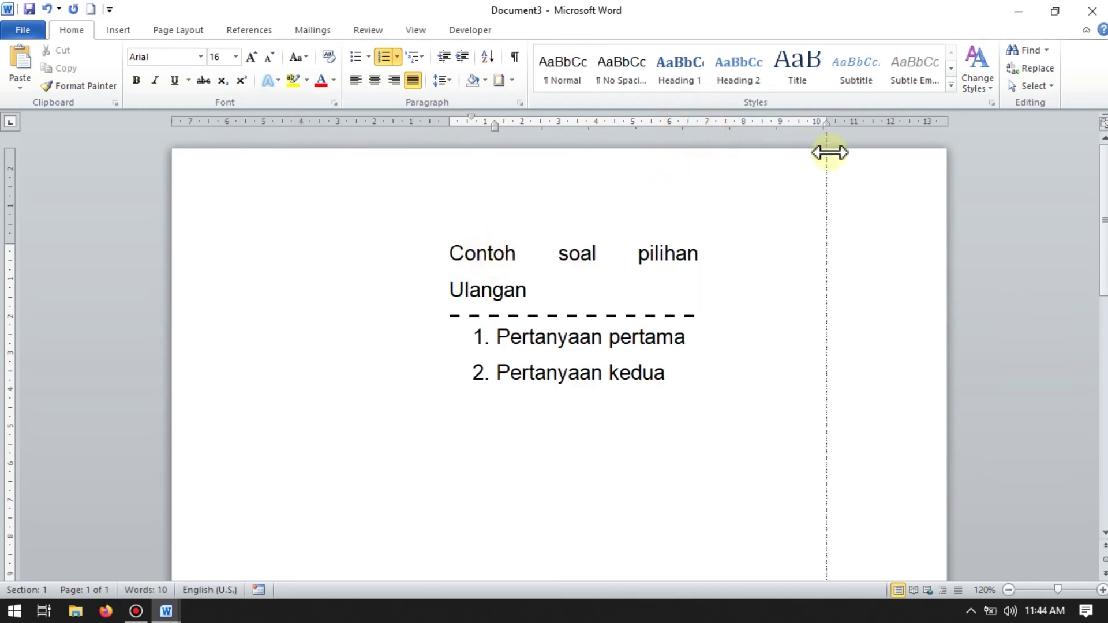
{"action": "left_click_drag", "start_coordinate": [451, 123], "coordinate": [273, 123]}
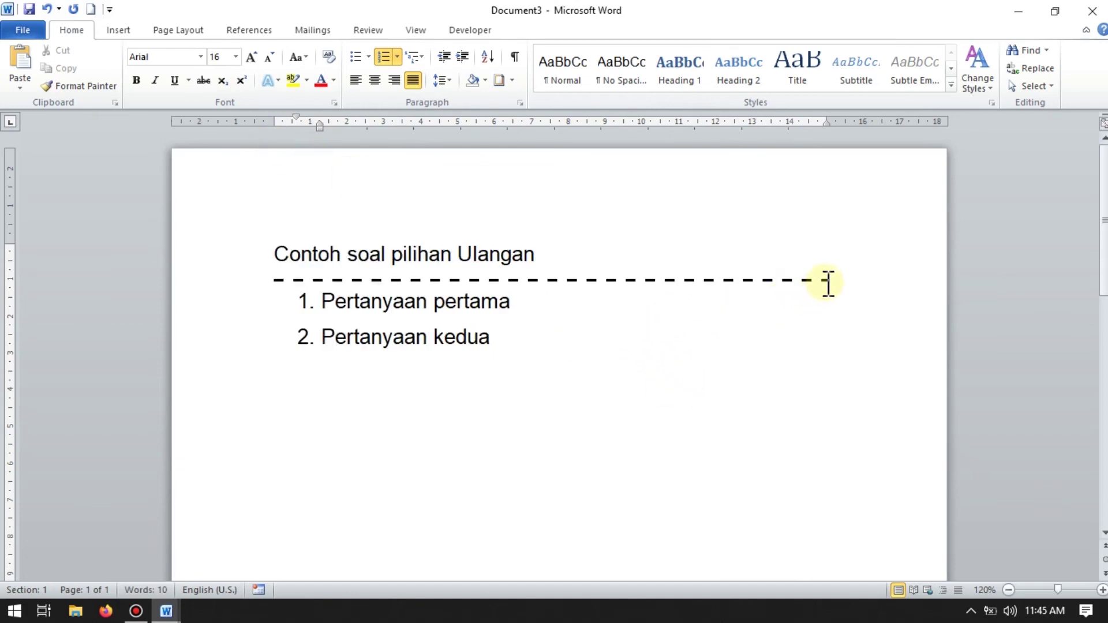
{"action": "left_click", "coordinate": [546, 255]}
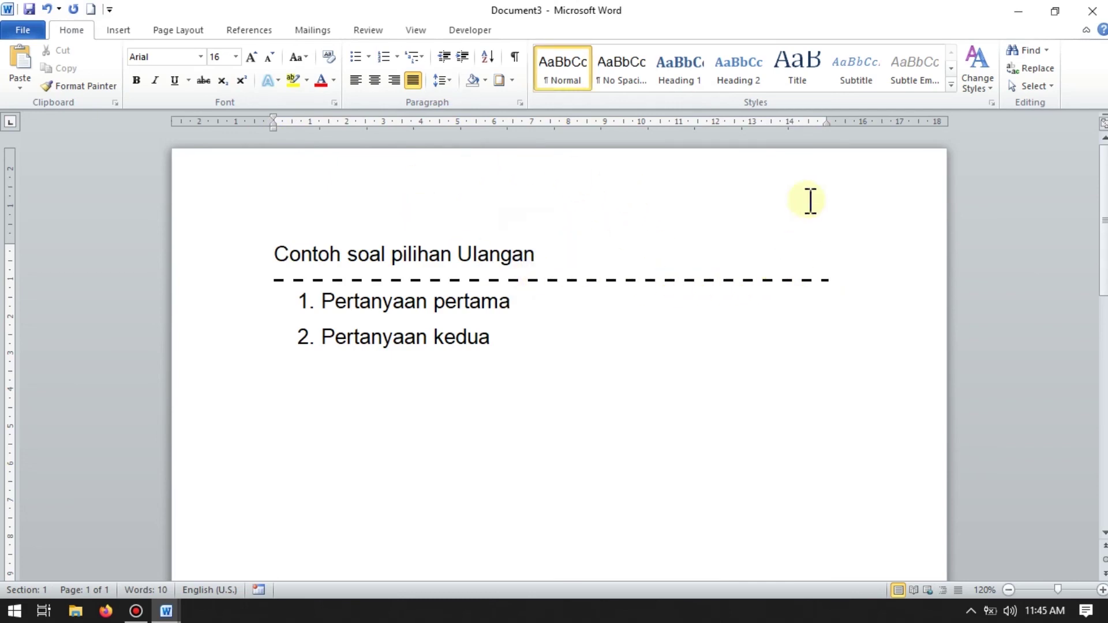
Shorten the dashed border to end near 13.3 and drag it lower beneath the heading.
{"action": "left_click_drag", "start_coordinate": [826, 122], "coordinate": [752, 122]}
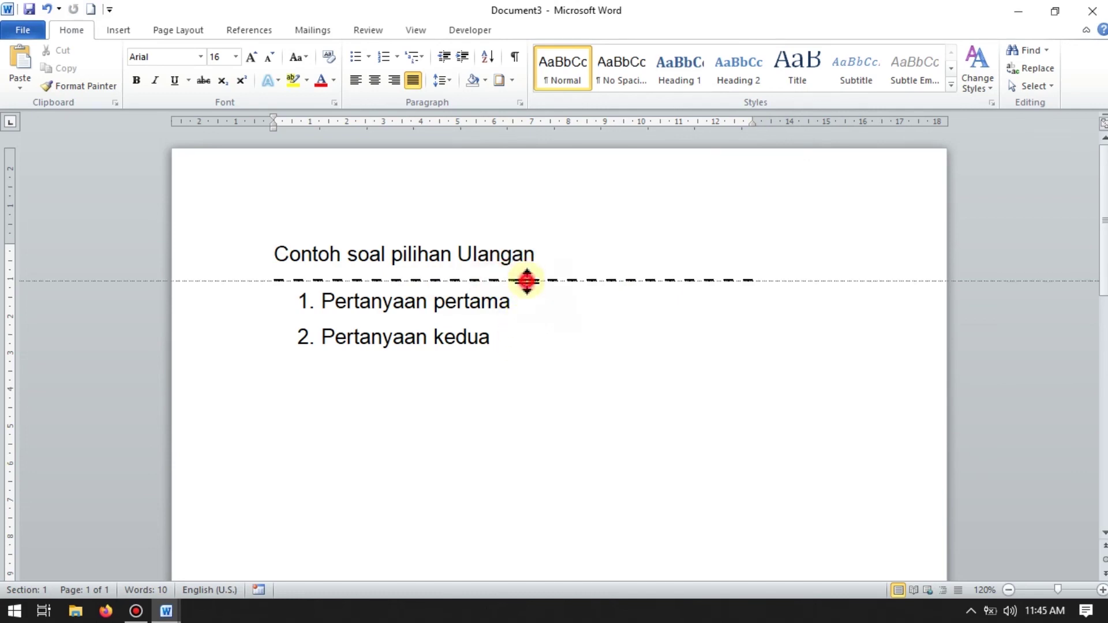
{"action": "mouse_move", "coordinate": [527, 281]}
{"action": "left_mouse_down"}
{"action": "mouse_move", "coordinate": [530, 306]}
{"action": "mouse_move", "coordinate": [527, 267]}
{"action": "left_mouse_up"}
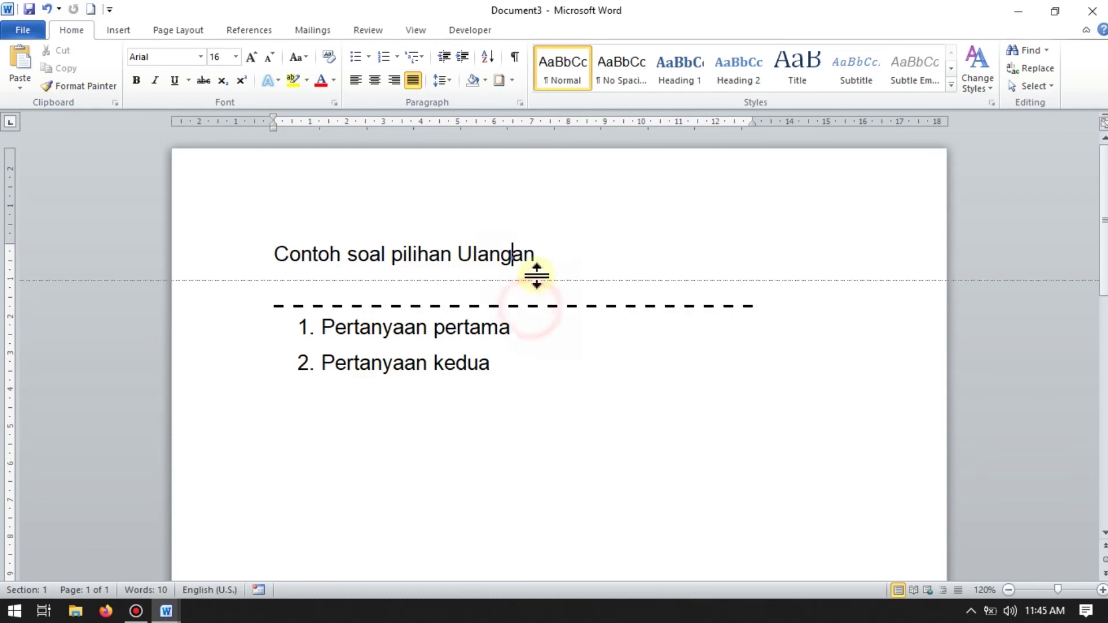
{"action": "left_click_drag", "start_coordinate": [530, 306], "coordinate": [534, 279]}
Place the caret at several points in 'Contoh soal pilihan Ulangan', ending at its end.
{"action": "left_click", "coordinate": [451, 292]}
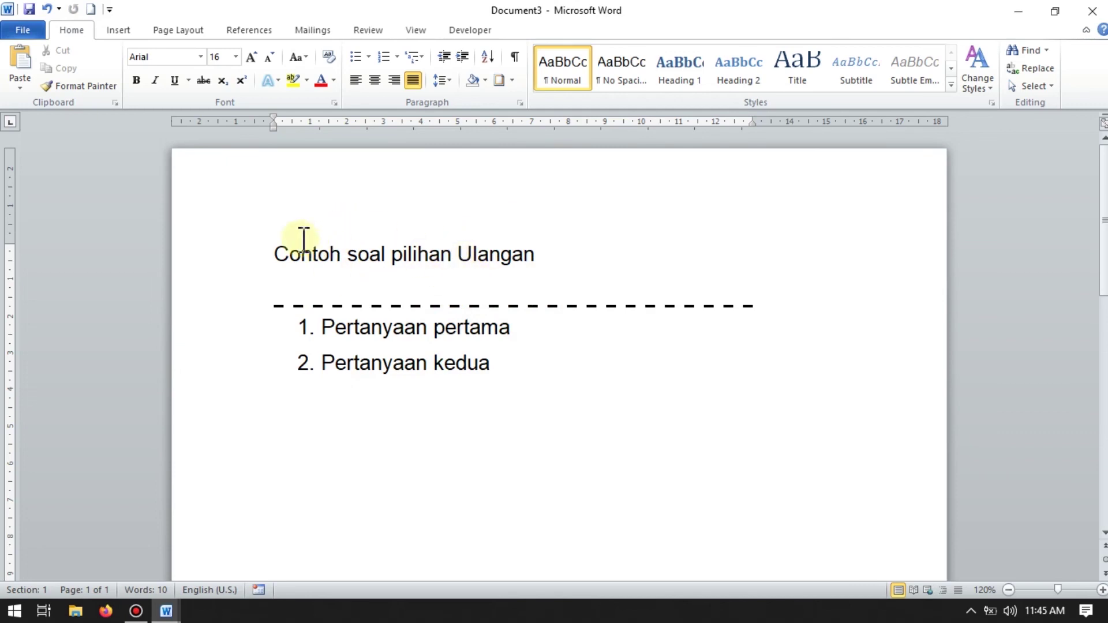
{"action": "left_click", "coordinate": [271, 253]}
{"action": "left_click", "coordinate": [553, 263]}
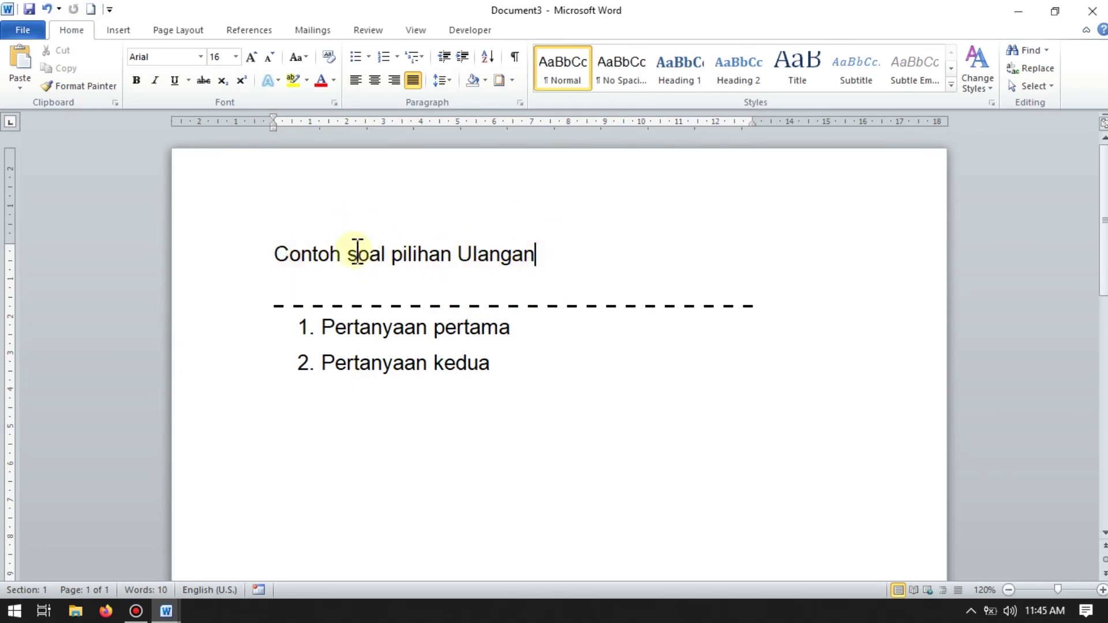
{"action": "left_click", "coordinate": [342, 252]}
{"action": "left_click", "coordinate": [285, 253]}
{"action": "left_click", "coordinate": [534, 262]}
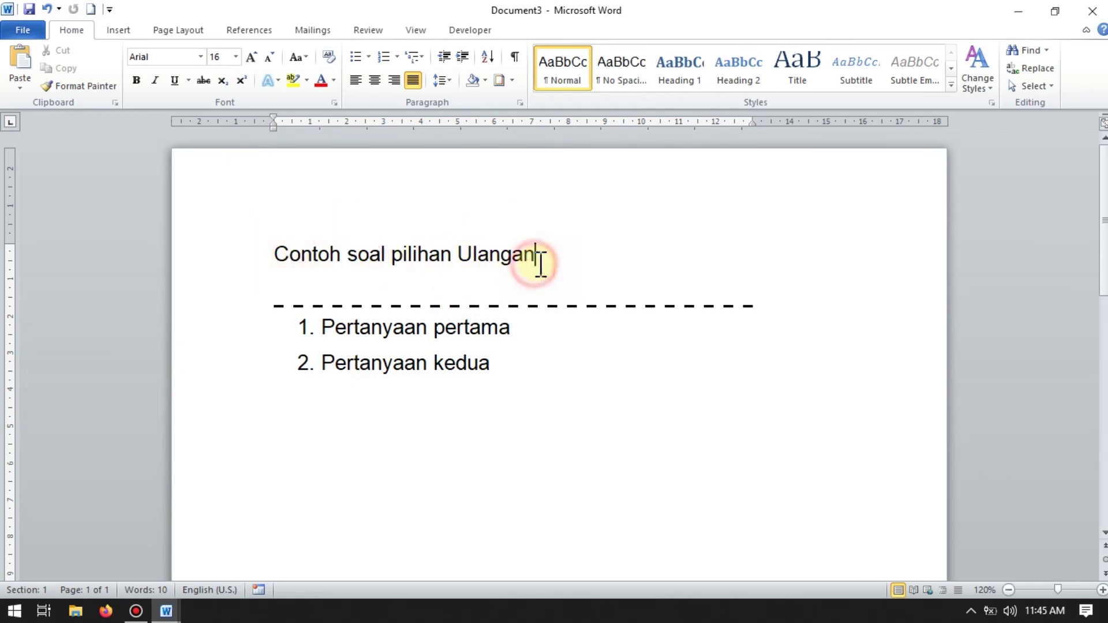